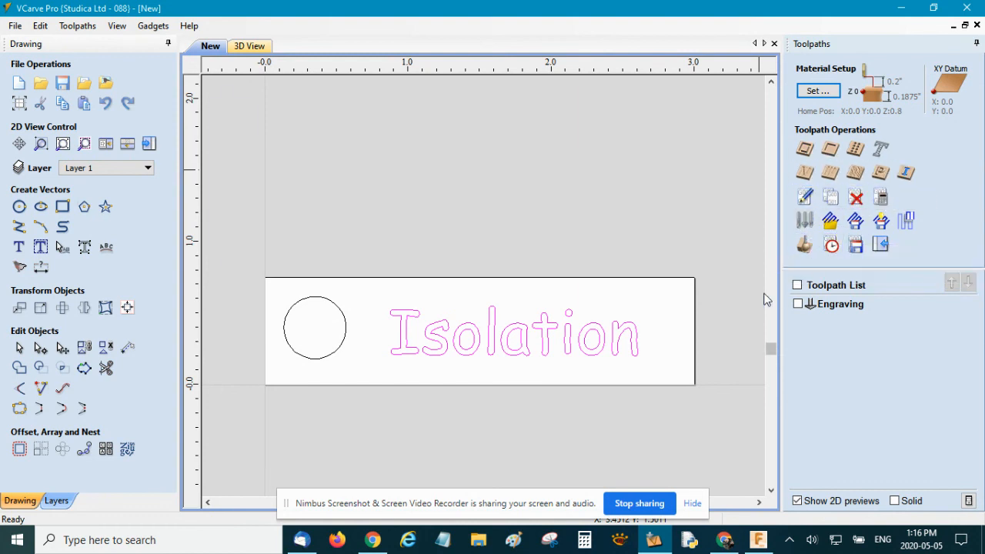
Step: Open the Engraving profile toolpath and review its cut depth and the V-Bit's spindle speed and feed rate
scroll(611, 323, up, 1)
scroll(608, 319, down, 2)
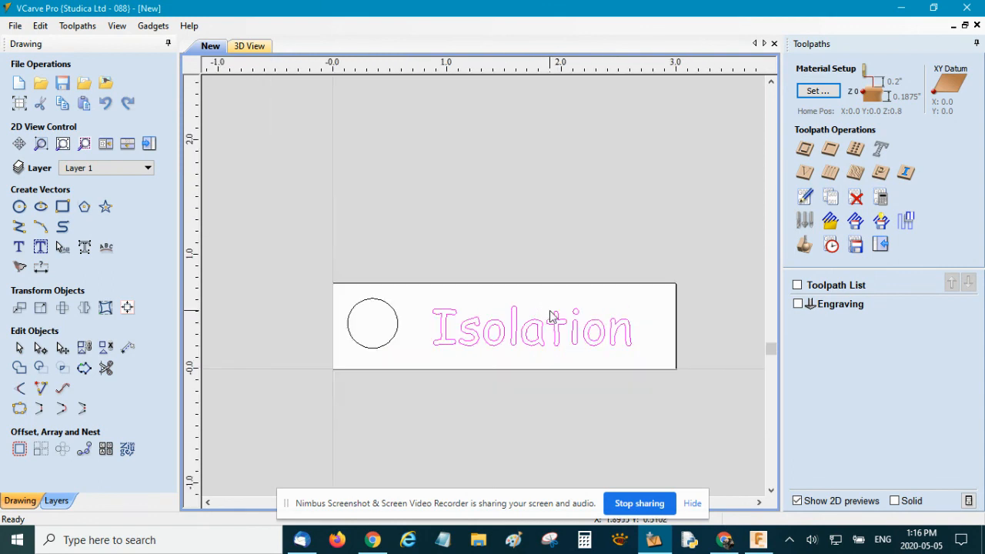
scroll(551, 317, up, 1)
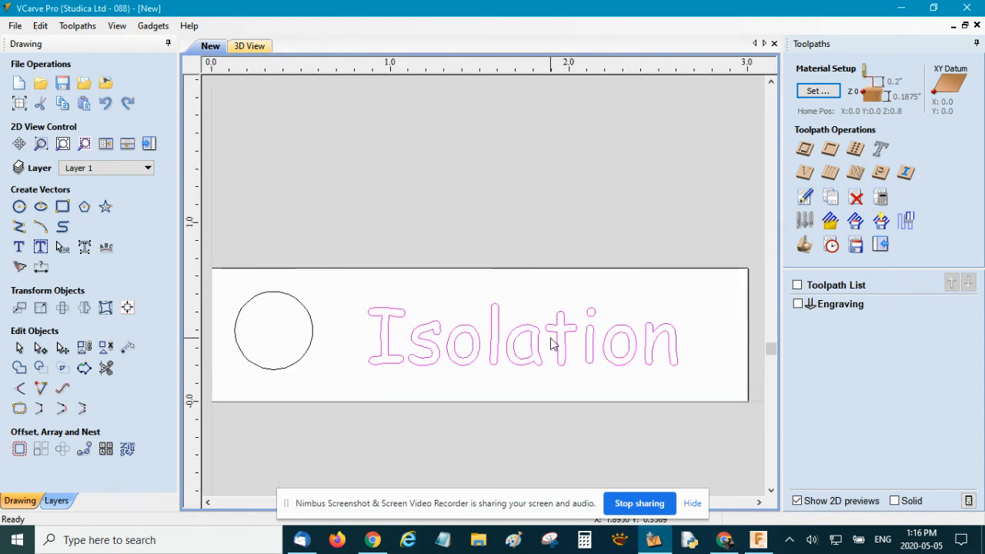
double_click(841, 305)
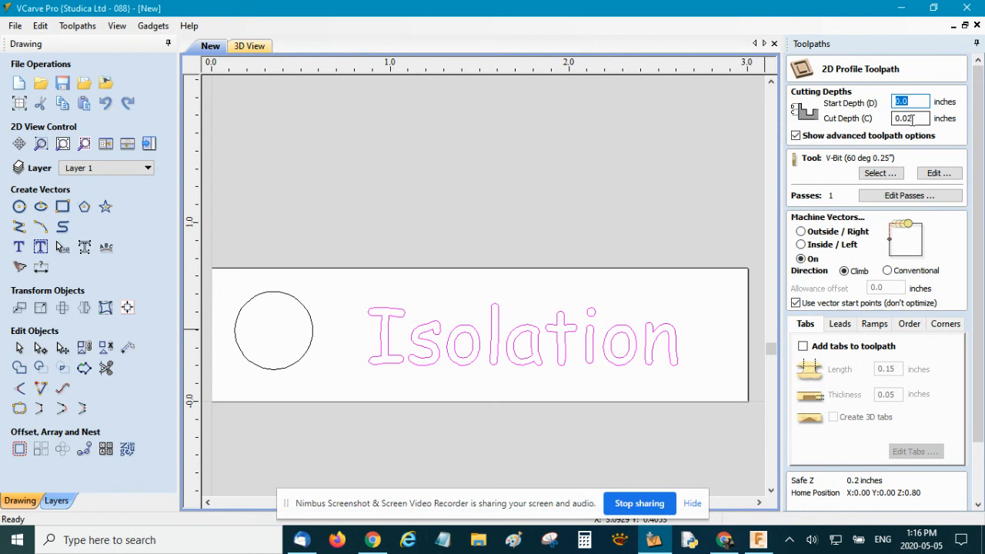
click(920, 120)
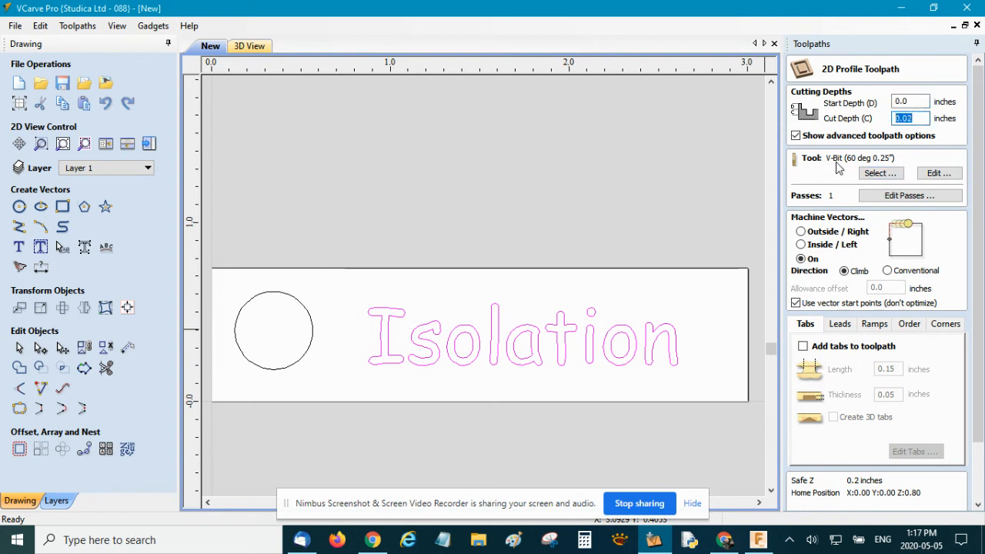
click(939, 173)
click(472, 349)
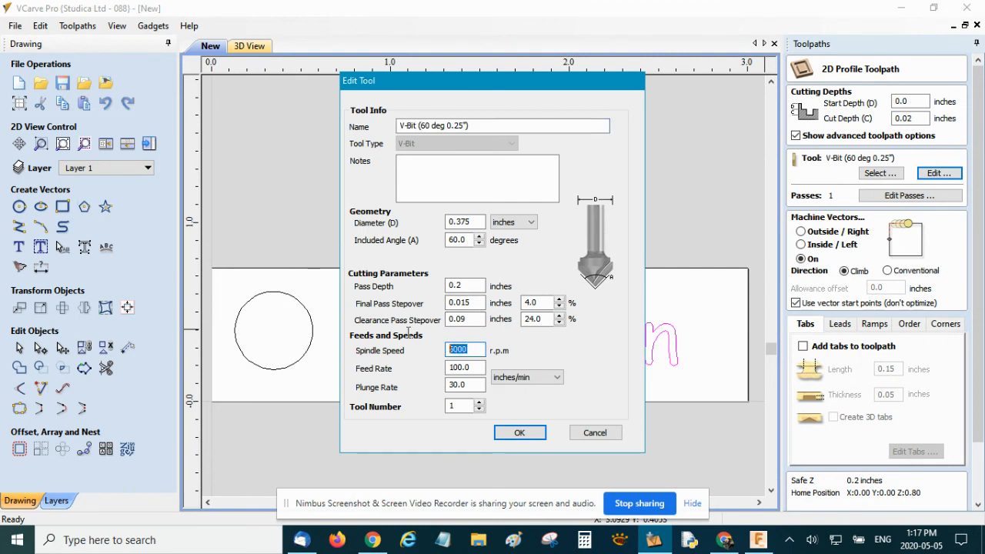
click(477, 369)
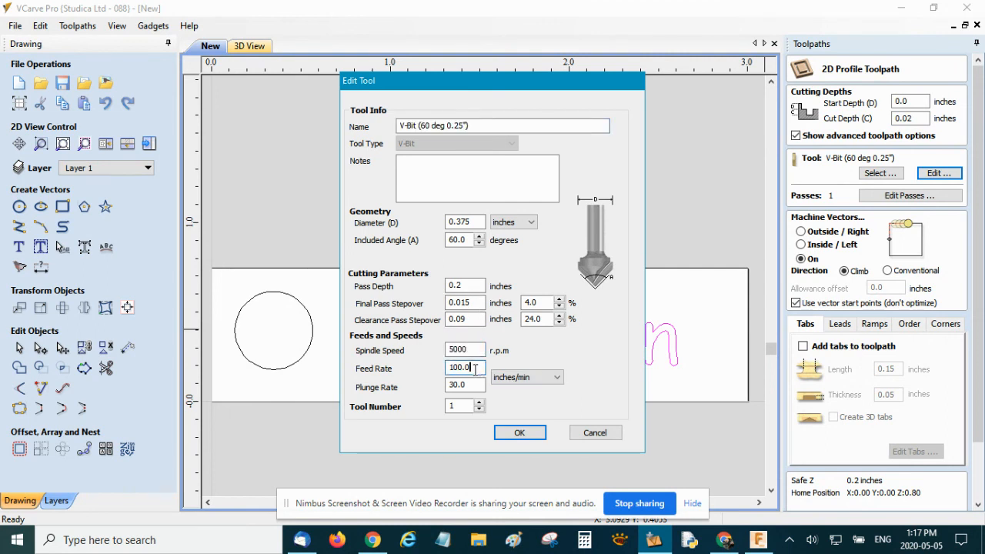
drag(472, 370, 432, 375)
click(523, 432)
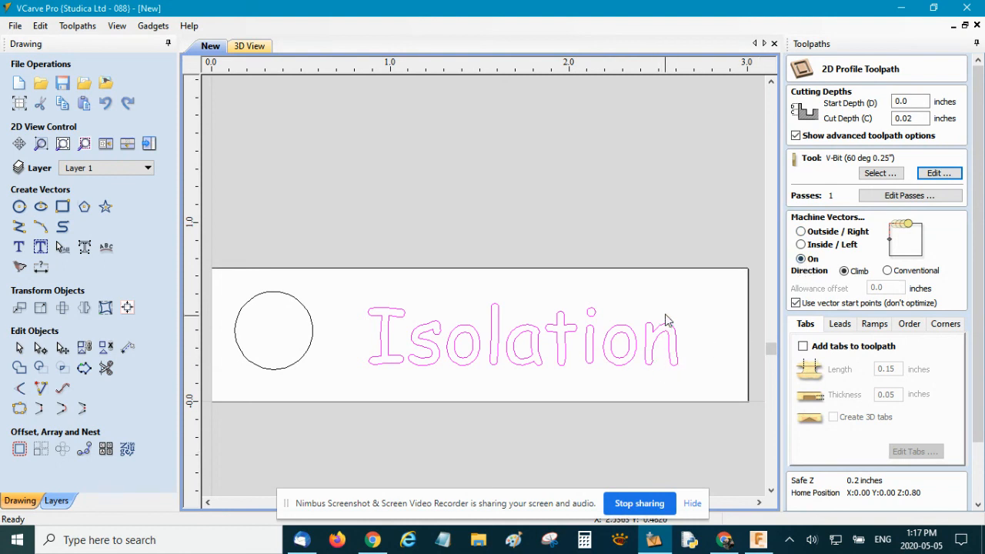
Step: Calculate the Engraving toolpath on the "Isolation" lettering and show it in the 3D view
scroll(683, 342, down, 2)
scroll(683, 342, up, 5)
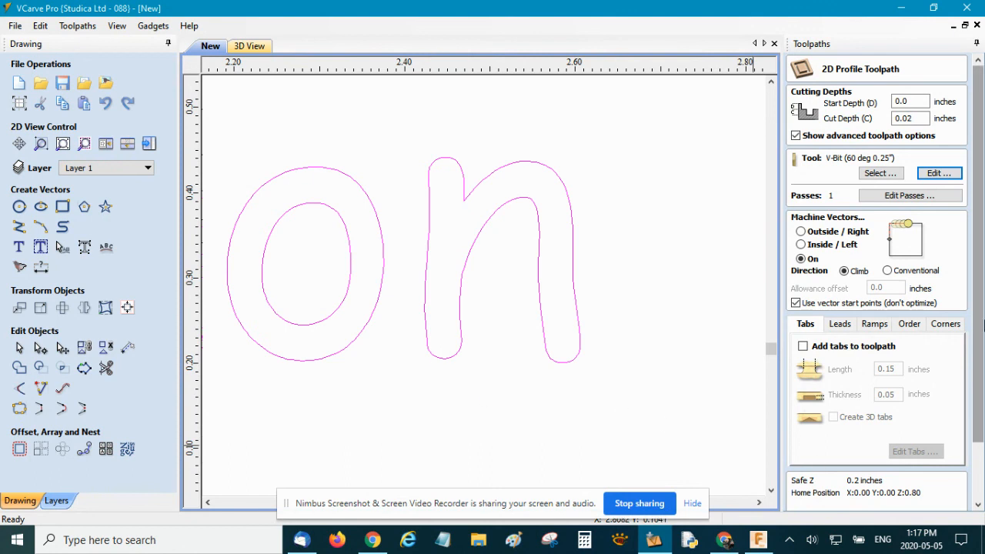
scroll(980, 331, down, 2)
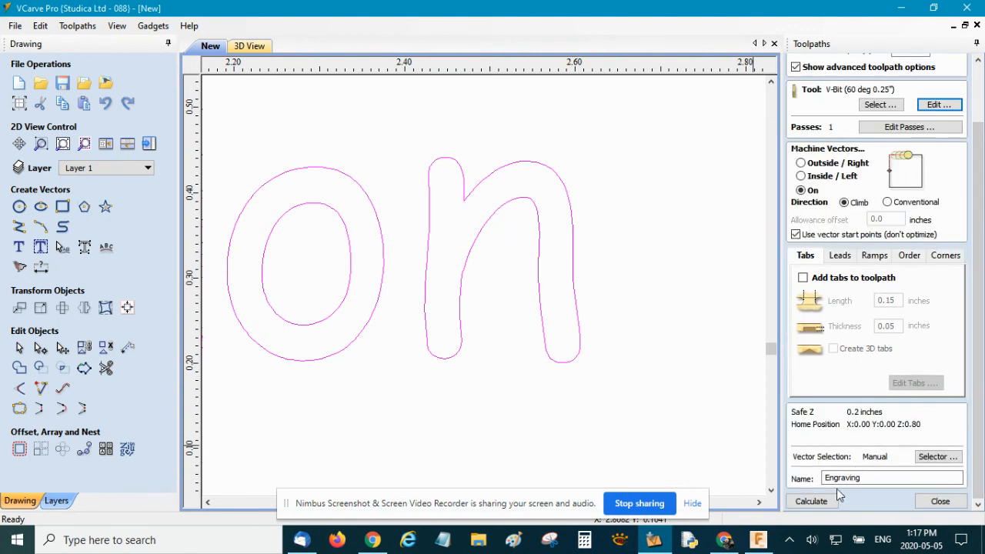
click(814, 501)
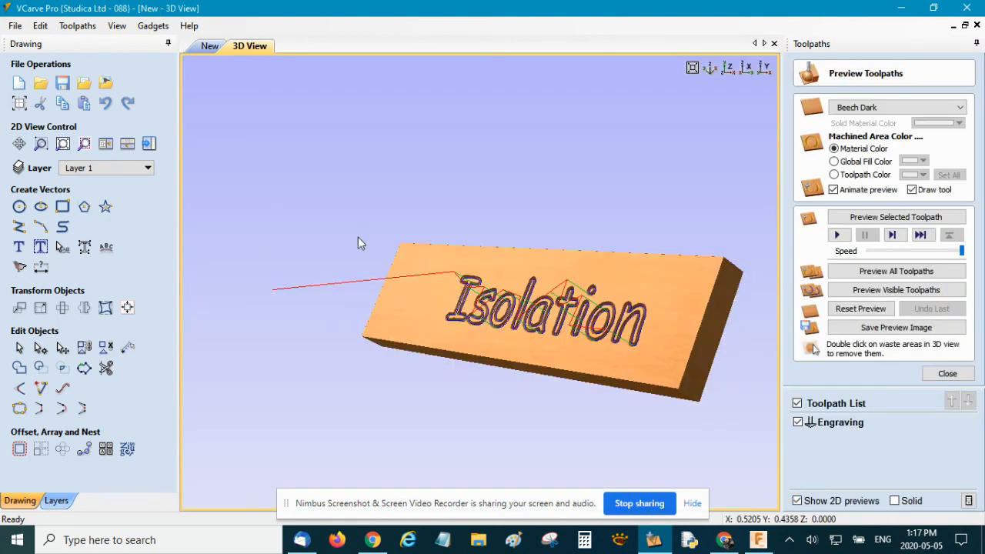
click(211, 46)
click(251, 46)
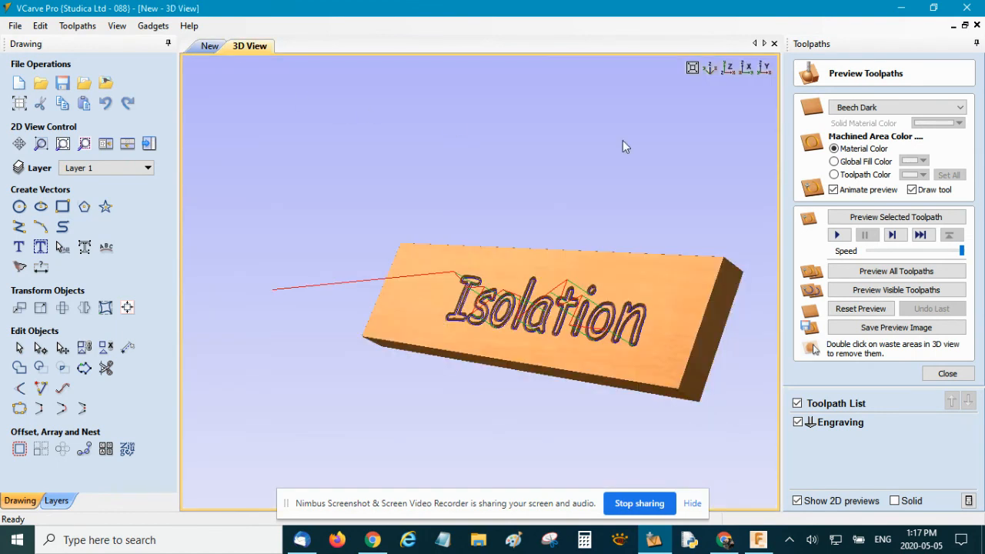
Step: Reset the toolpath preview and play the engraving simulation at reduced speed, raising it to maximum during playback
scroll(688, 325, up, 2)
scroll(704, 314, down, 1)
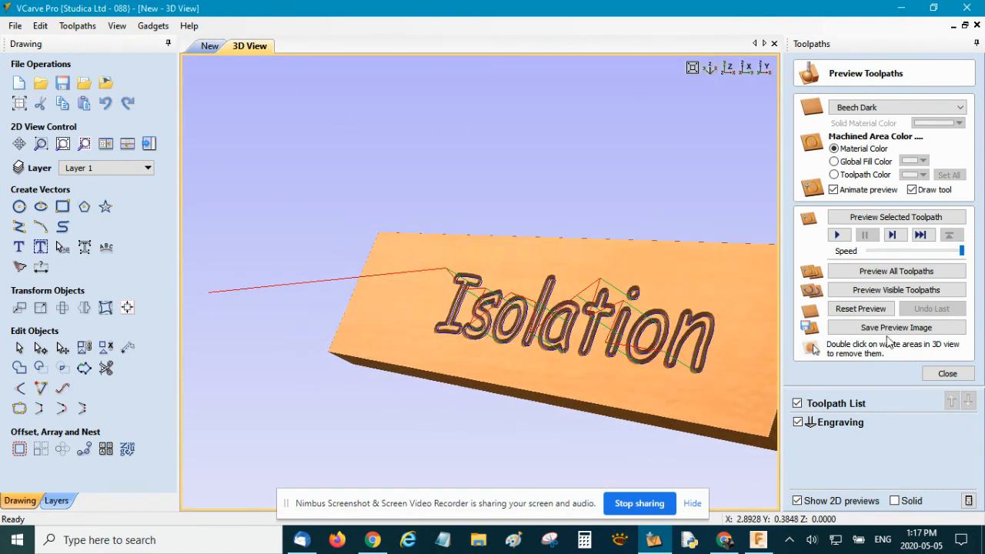
click(872, 310)
drag(665, 352, 548, 350)
scroll(548, 343, up, 3)
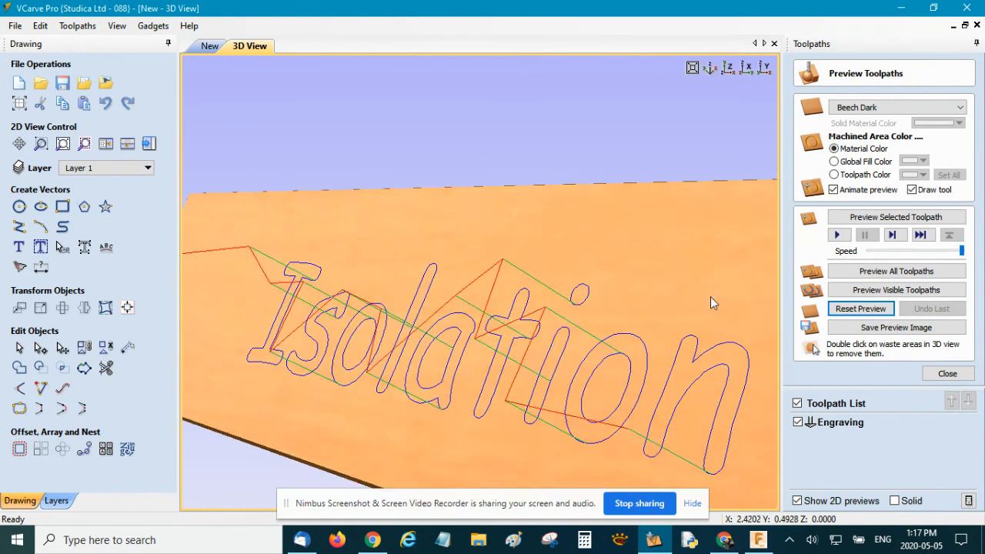
drag(962, 249, 936, 252)
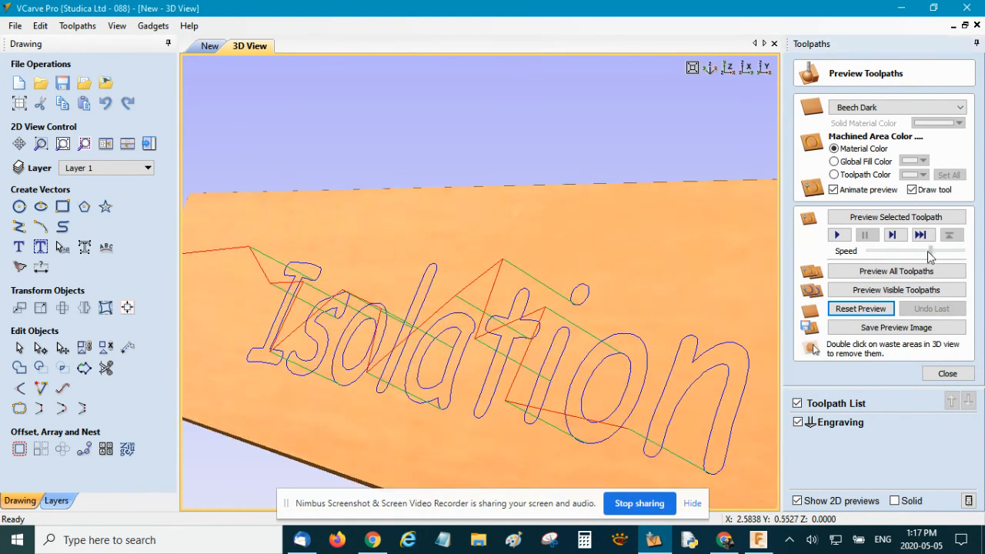
click(837, 234)
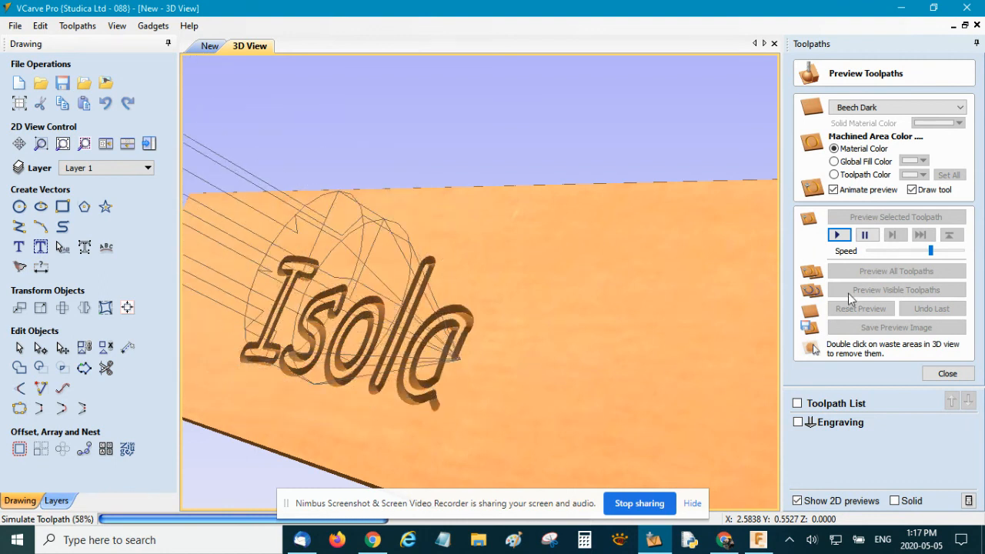
drag(930, 251, 976, 275)
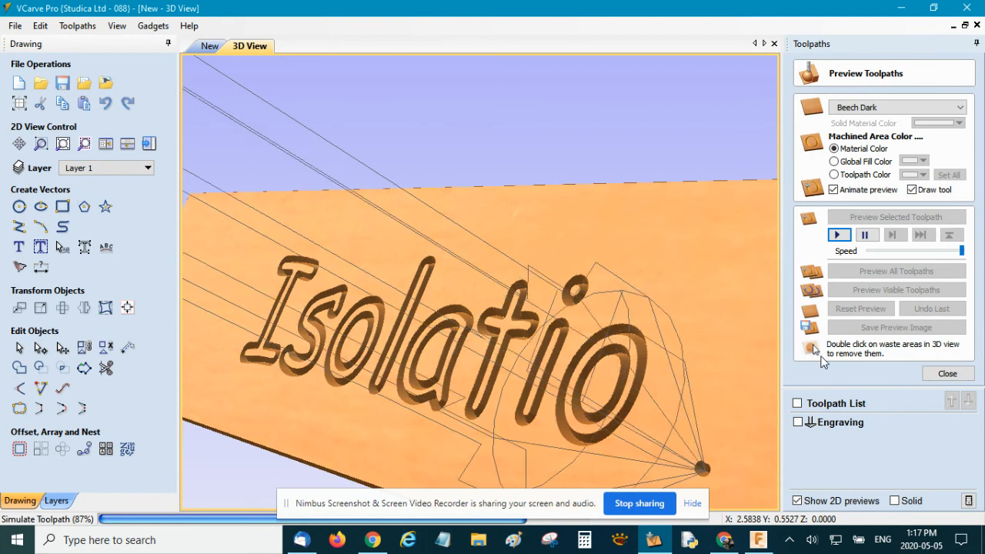
Step: Switch to Autodesk Fusion 360 and change the key chain model to the Design workspace
mouse_move(755, 541)
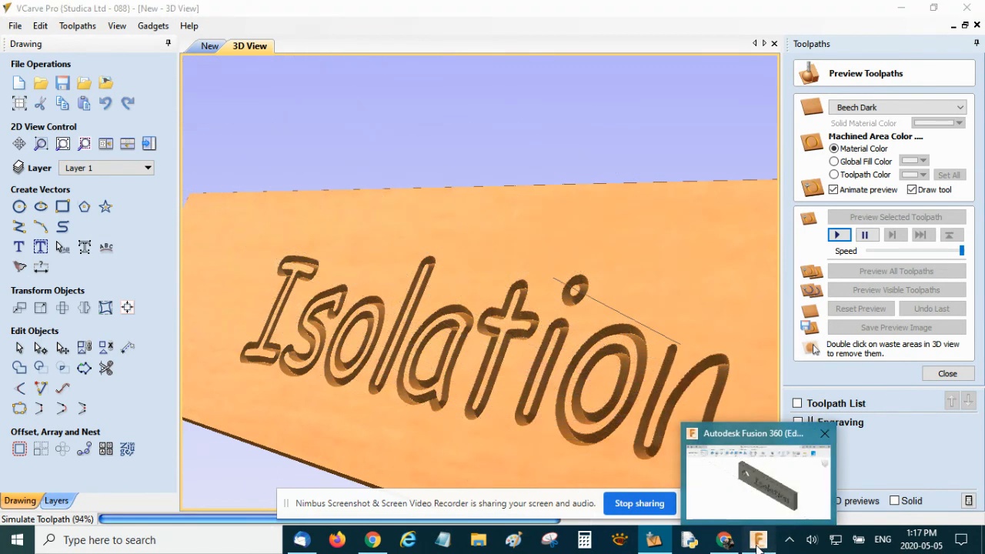
click(739, 481)
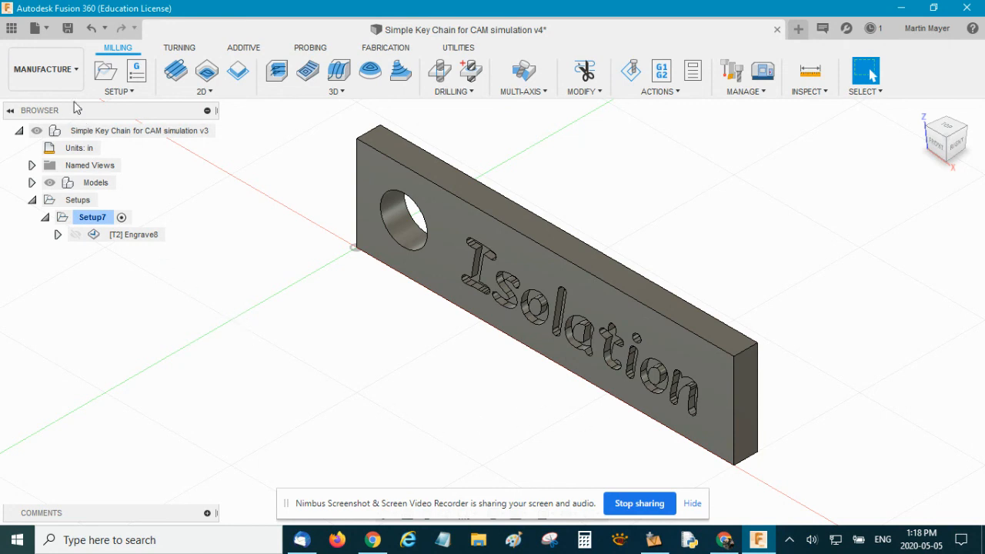
click(75, 71)
click(46, 100)
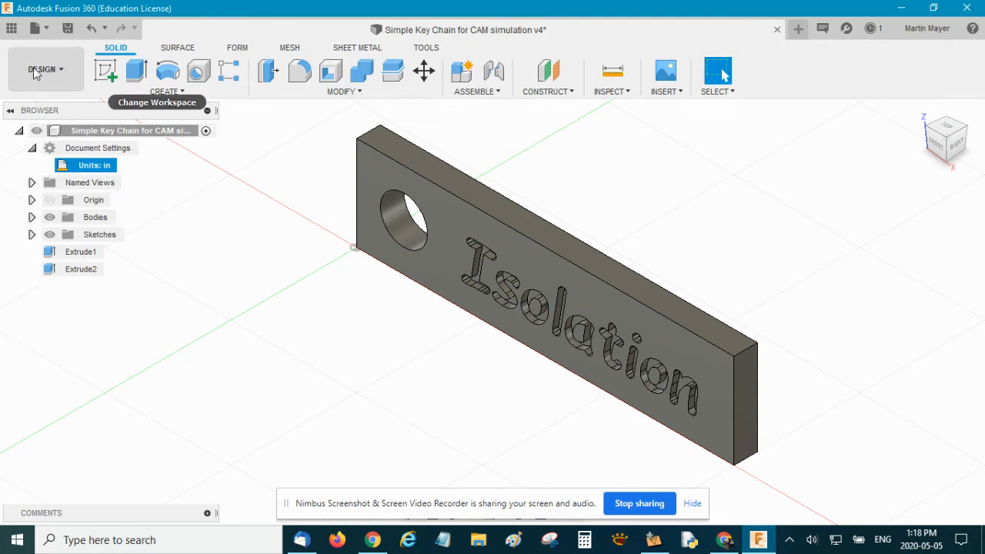
click(62, 74)
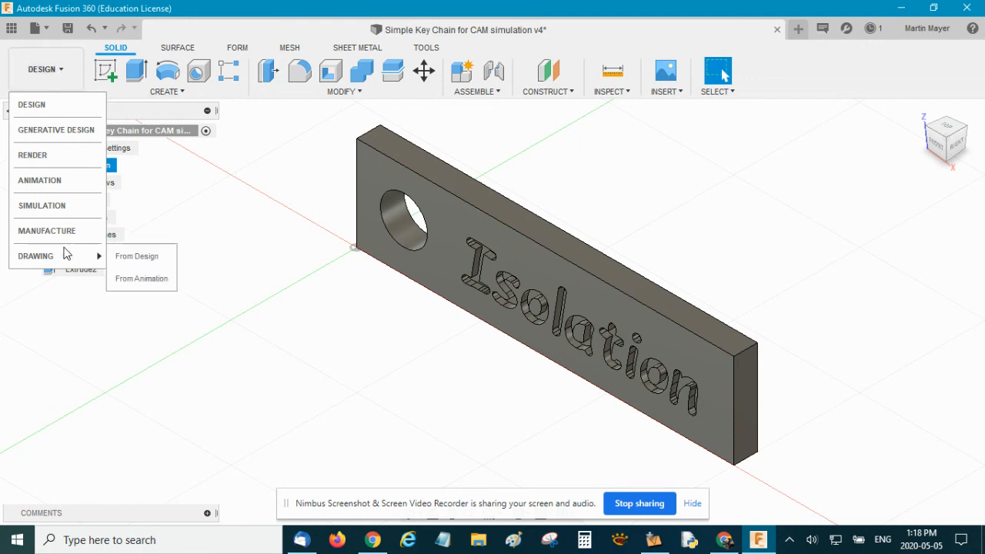
click(63, 73)
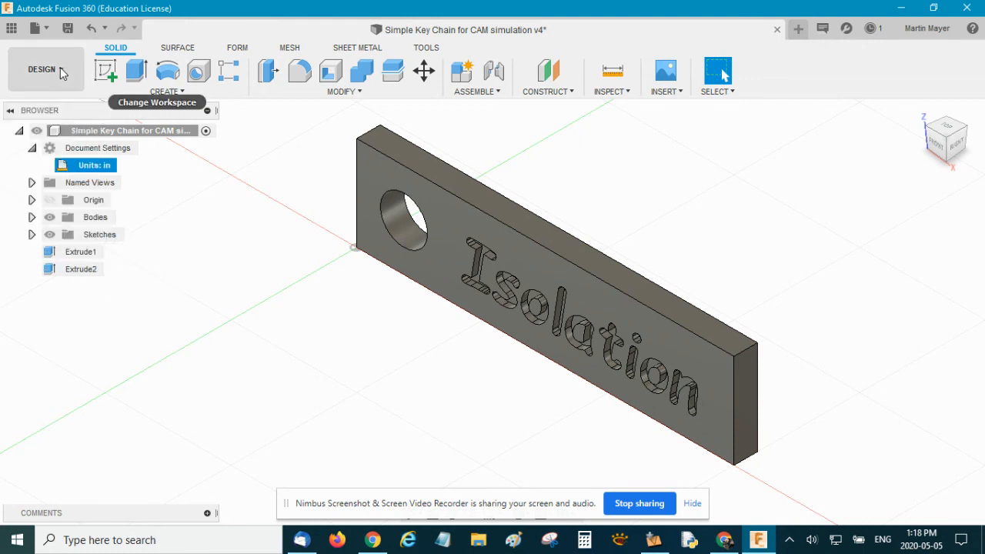
mouse_move(108, 168)
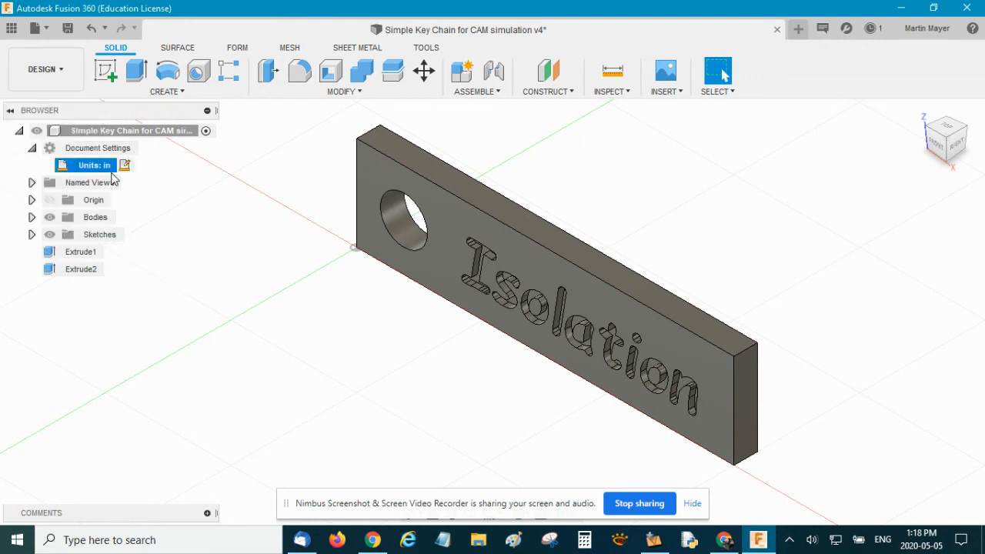
Step: Open Sketch1 for editing, examine the key chain's outline and hole dimensions, and finish the sketch
click(31, 235)
click(111, 254)
right_click(117, 254)
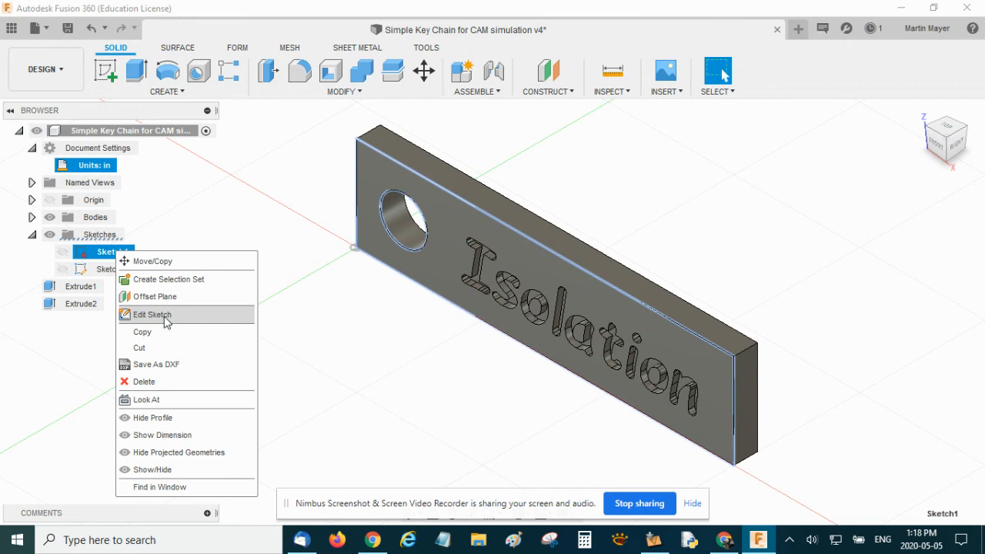
click(139, 314)
scroll(793, 257, down, 2)
middle_drag(725, 236, 672, 295)
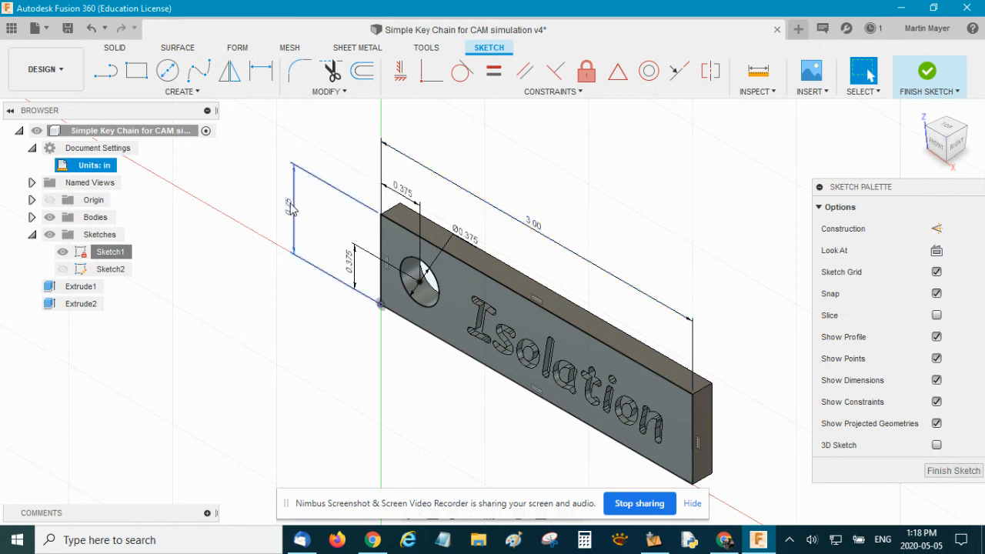
scroll(289, 206, down, 1)
scroll(285, 204, up, 3)
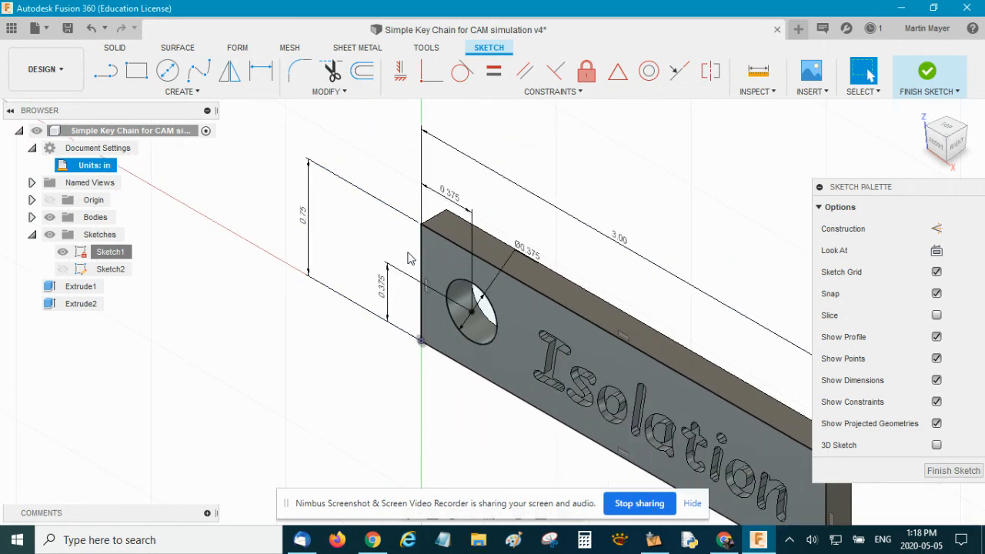
scroll(784, 367, down, 1)
middle_drag(757, 331, 608, 292)
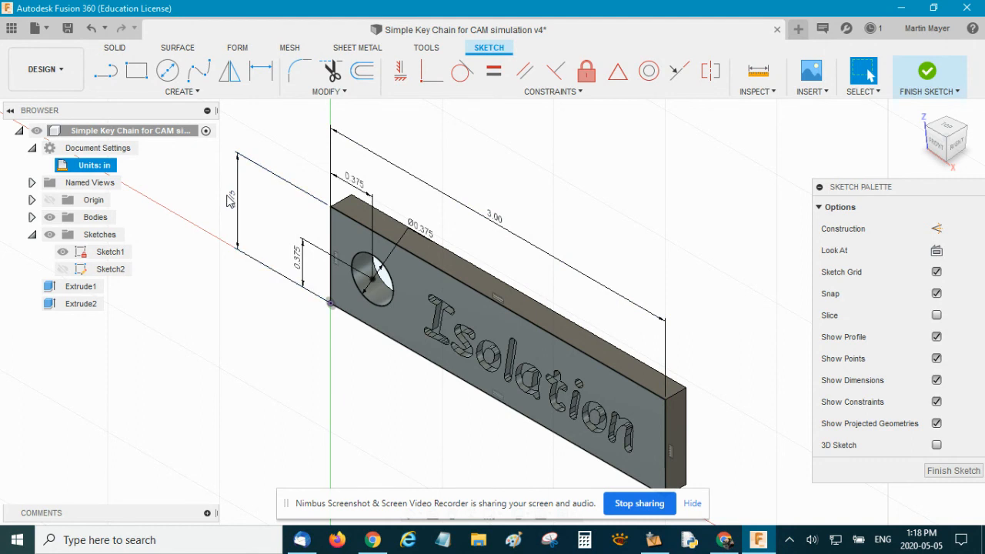
click(931, 91)
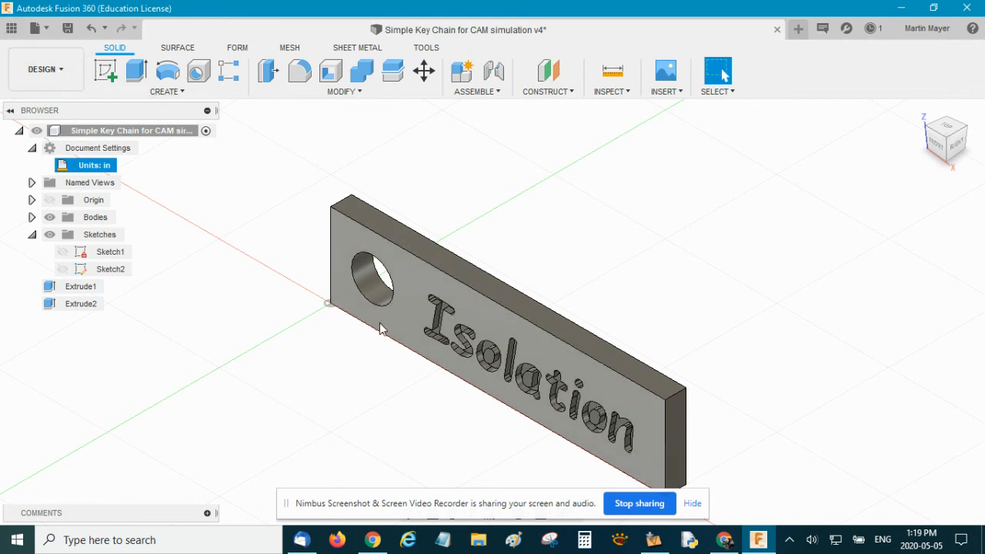
Step: Return the key chain model to the Manufacture workspace
scroll(511, 354, down, 2)
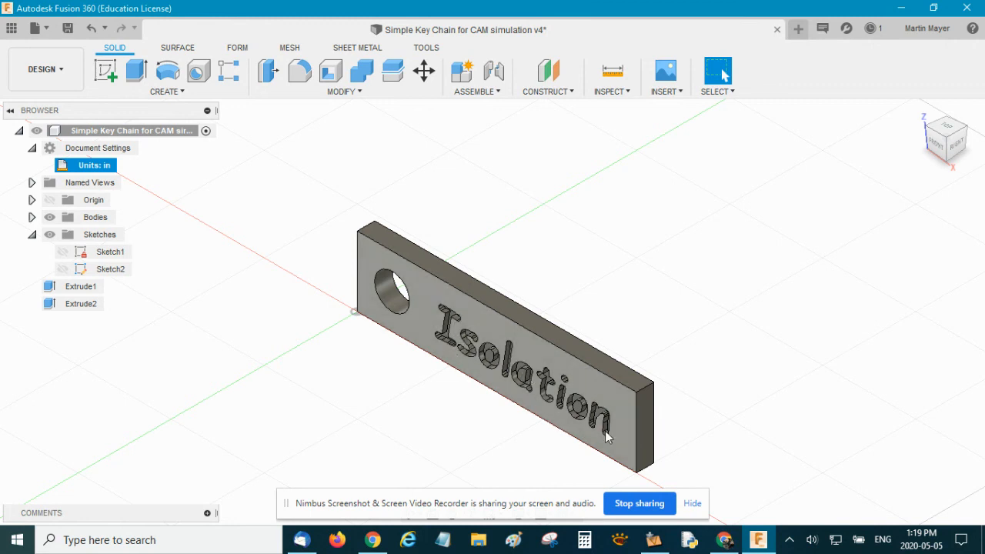
click(64, 72)
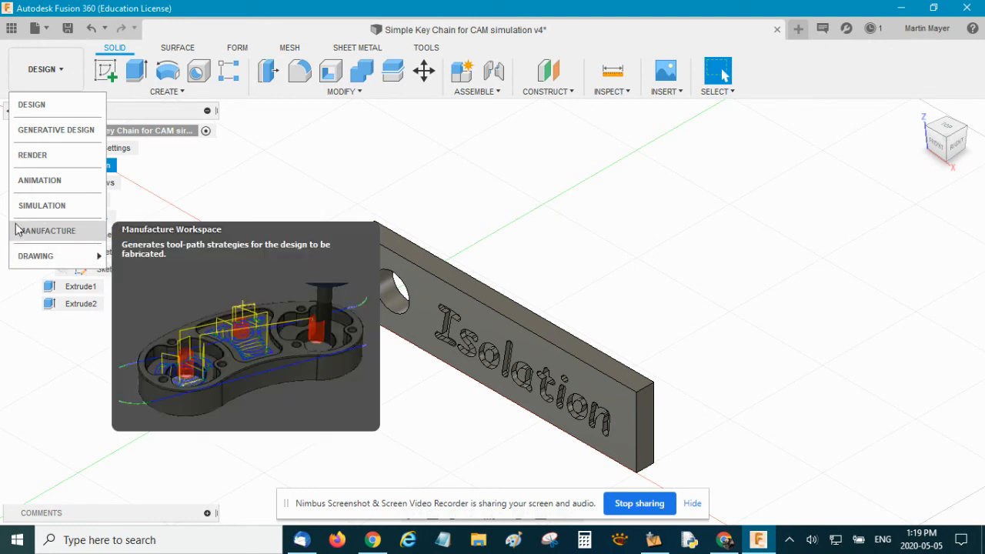
click(93, 240)
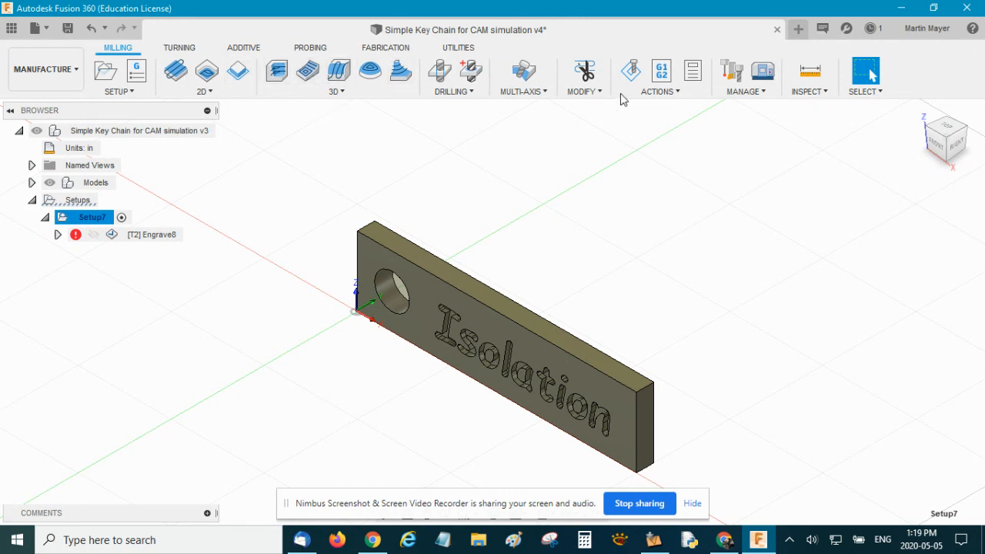
click(678, 93)
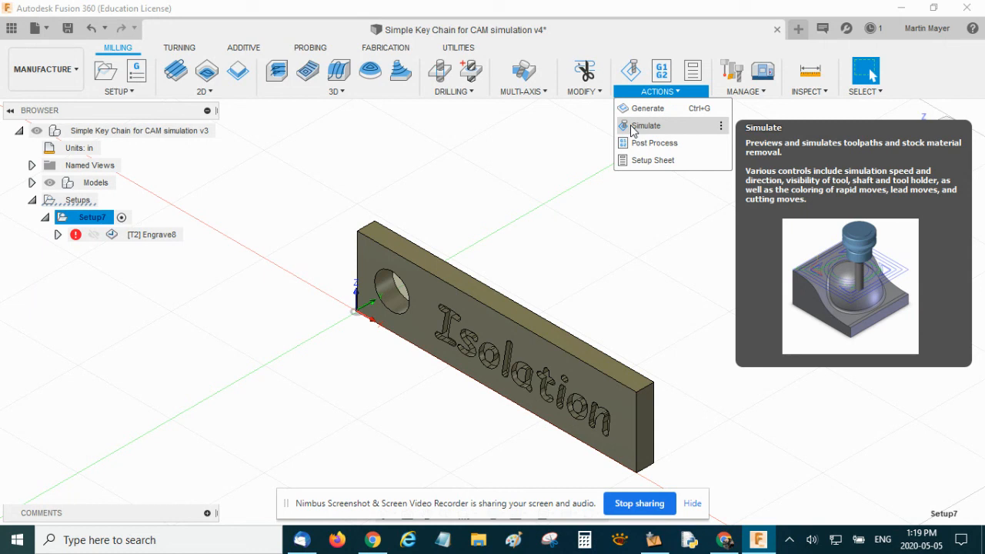
click(301, 187)
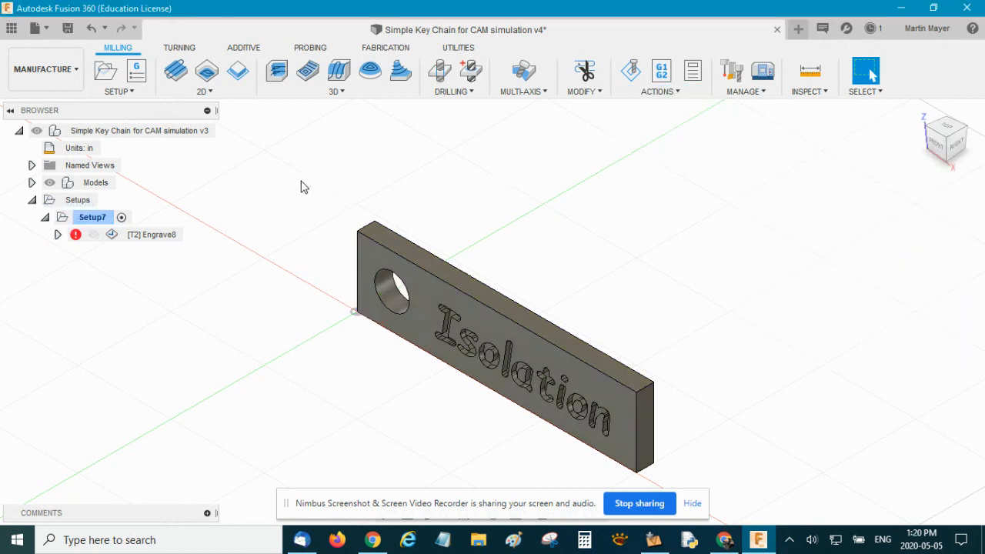
click(131, 94)
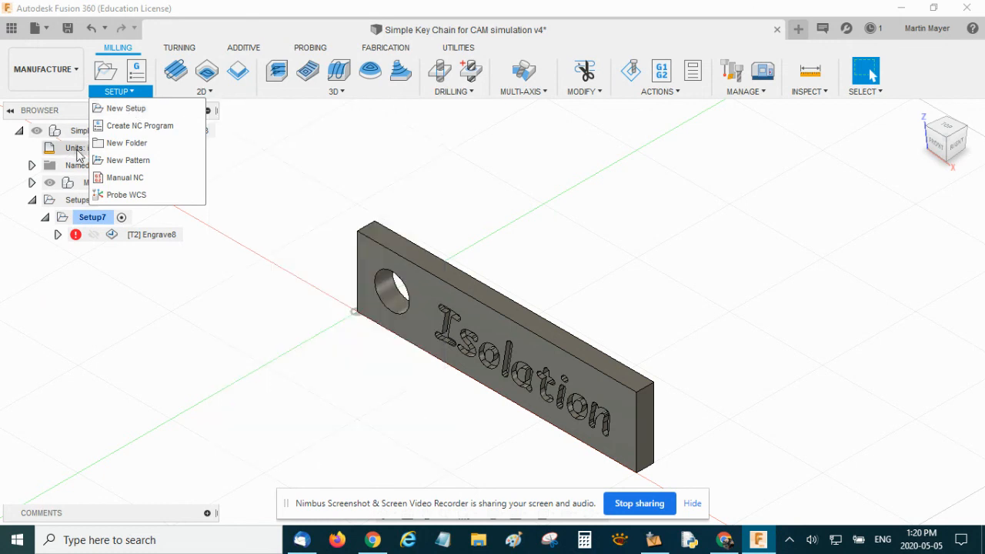
click(206, 92)
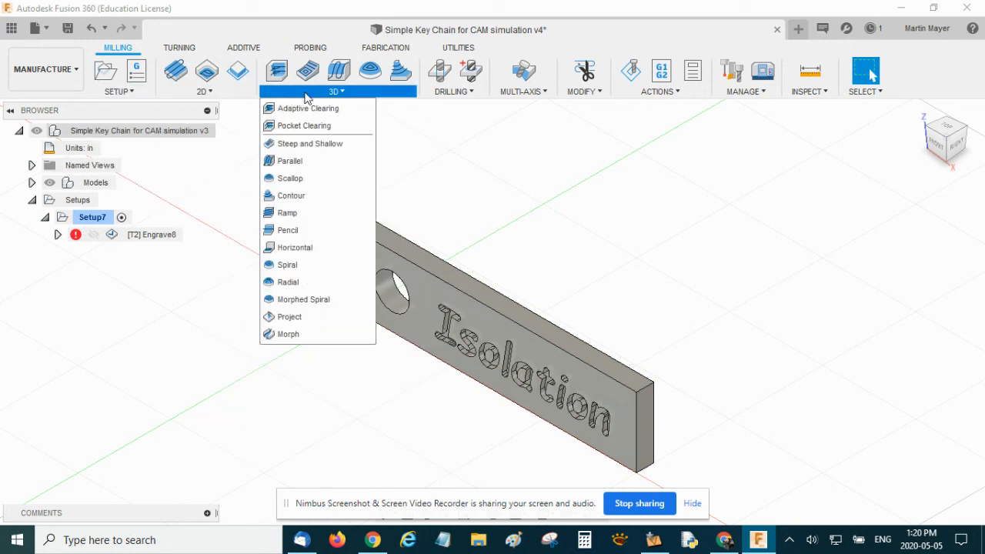
mouse_move(300, 92)
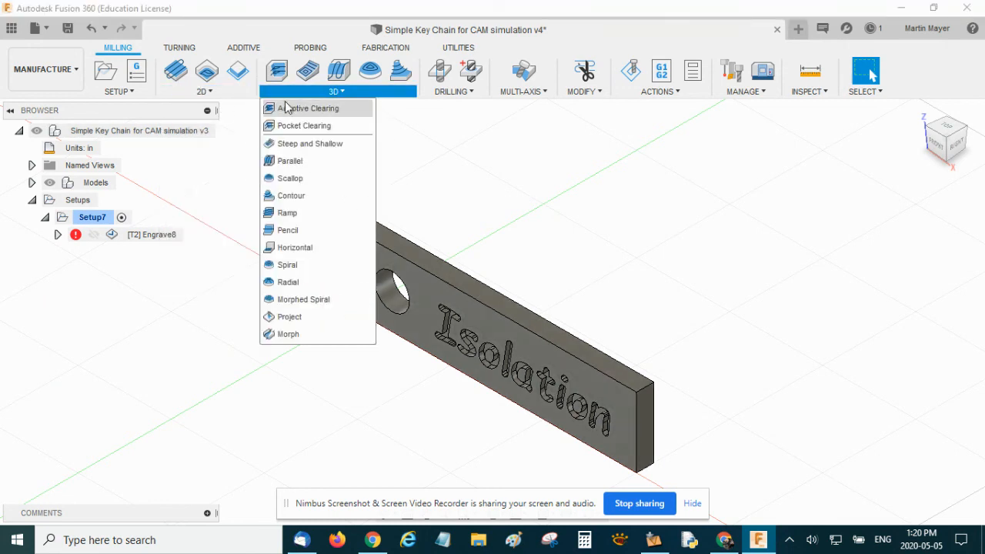
Step: Open Setup7 for editing and move its dialog closer to the key chain model
mouse_move(205, 92)
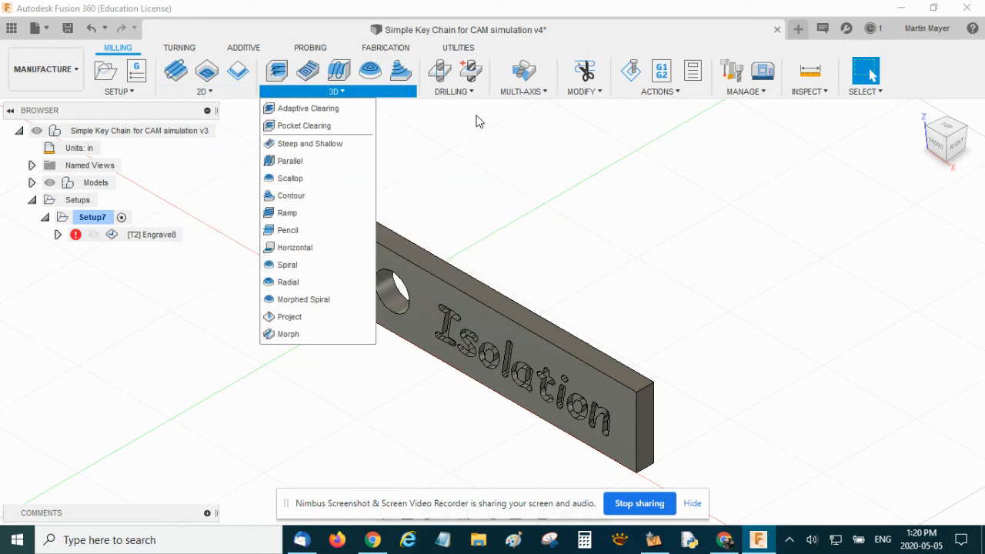
click(299, 188)
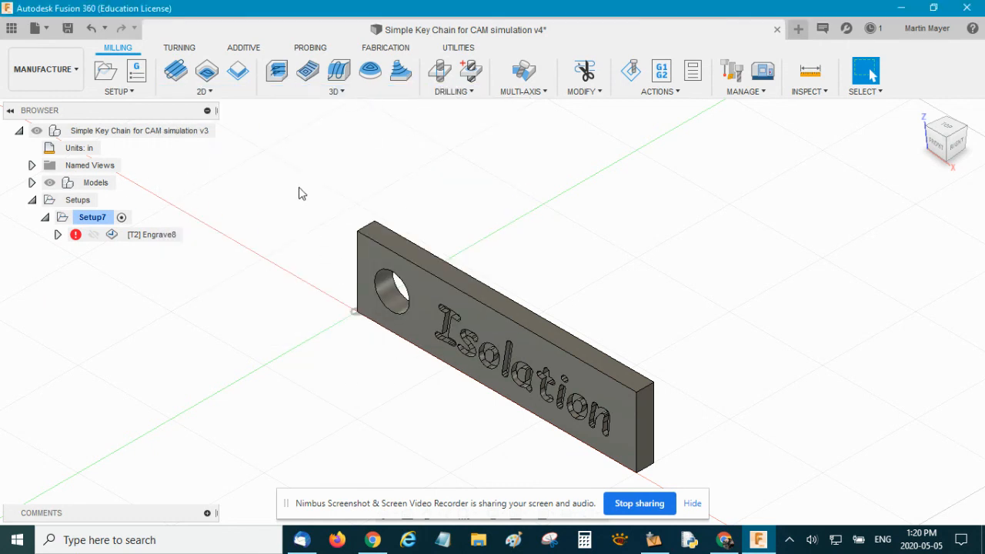
click(62, 204)
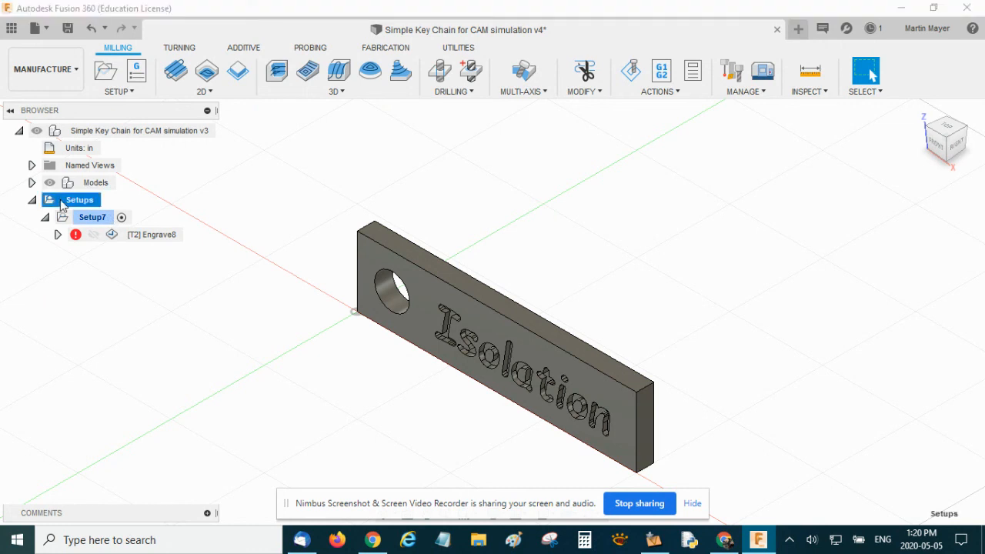
double_click(78, 218)
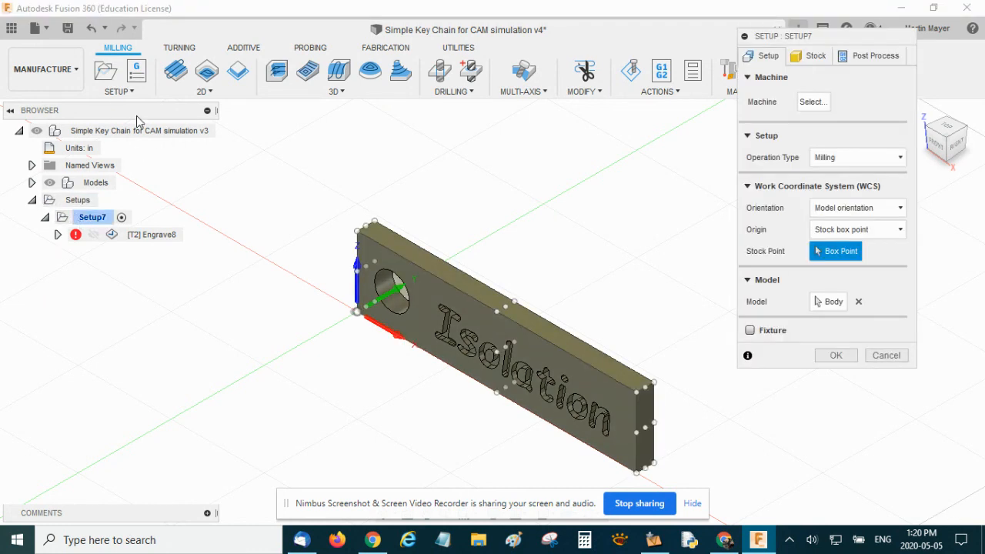
click(133, 91)
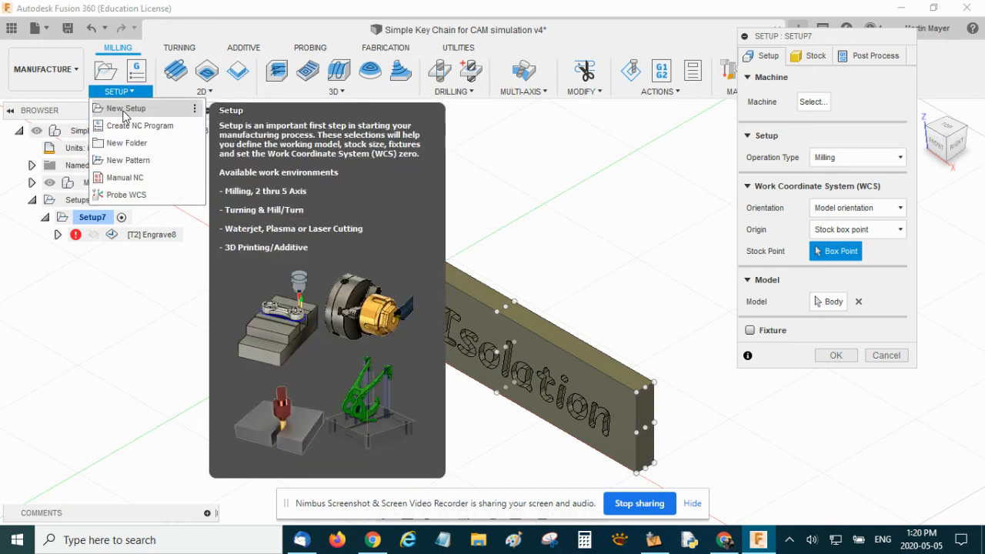
drag(824, 37, 793, 127)
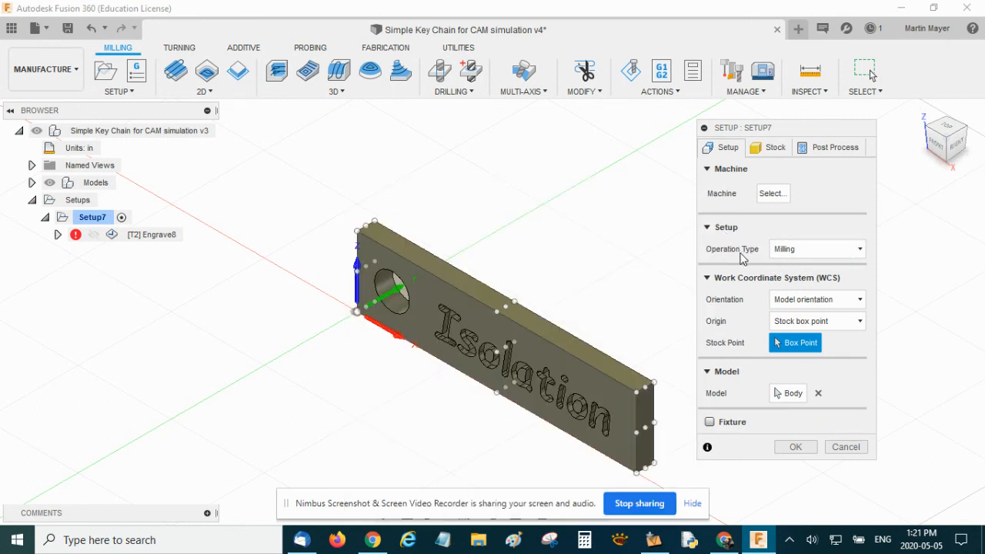
Step: Keep Milling as the operation type of Setup7 and review the work coordinate system's orientation and origin settings
click(829, 250)
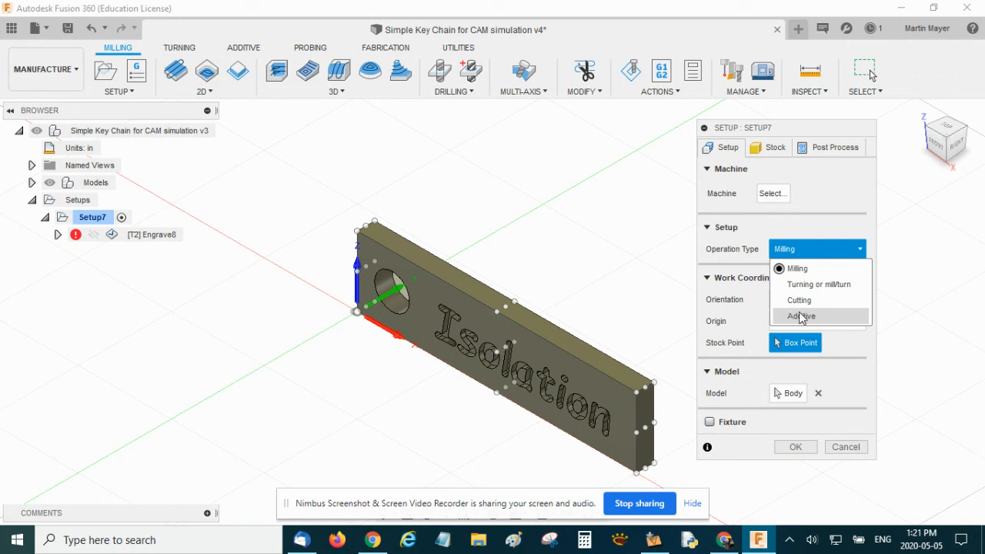
click(798, 269)
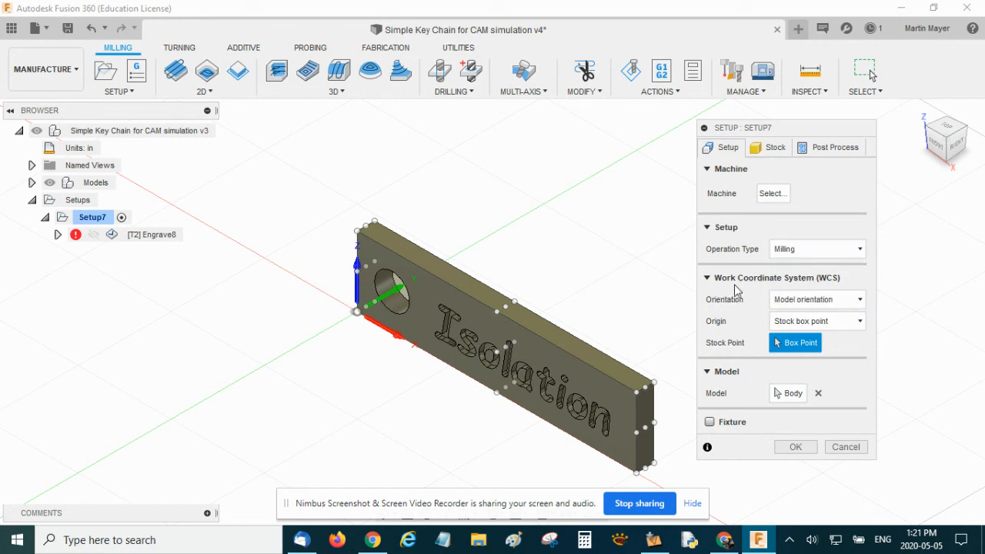
mouse_move(752, 285)
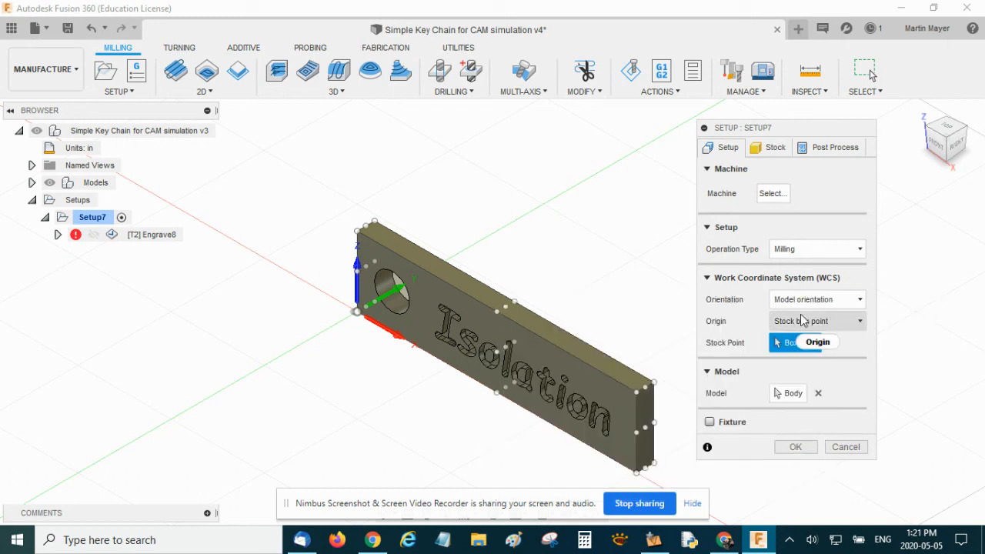
mouse_move(825, 308)
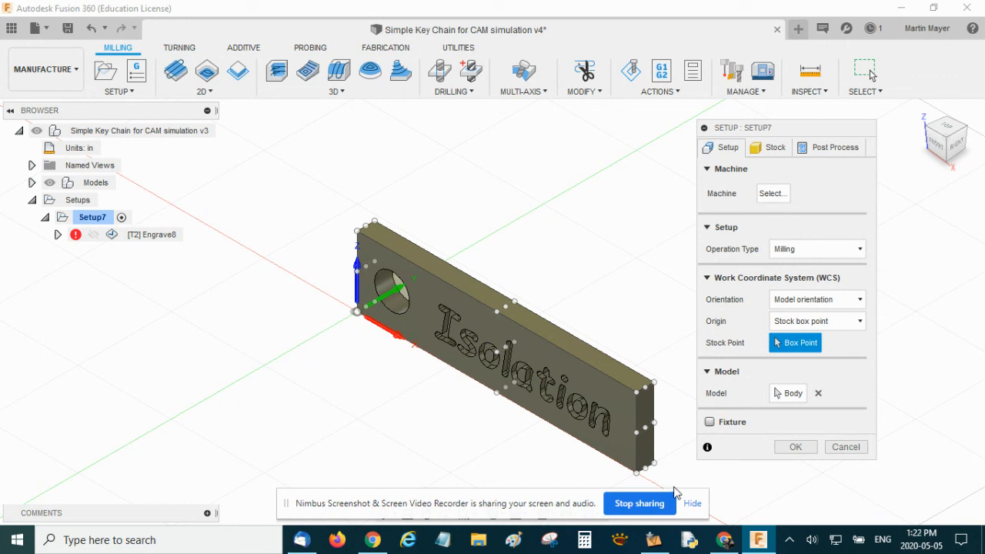
Step: Switch to VCarve Pro and examine the key chain's job size, material thickness and XY datum position in the 2D job setup
click(654, 540)
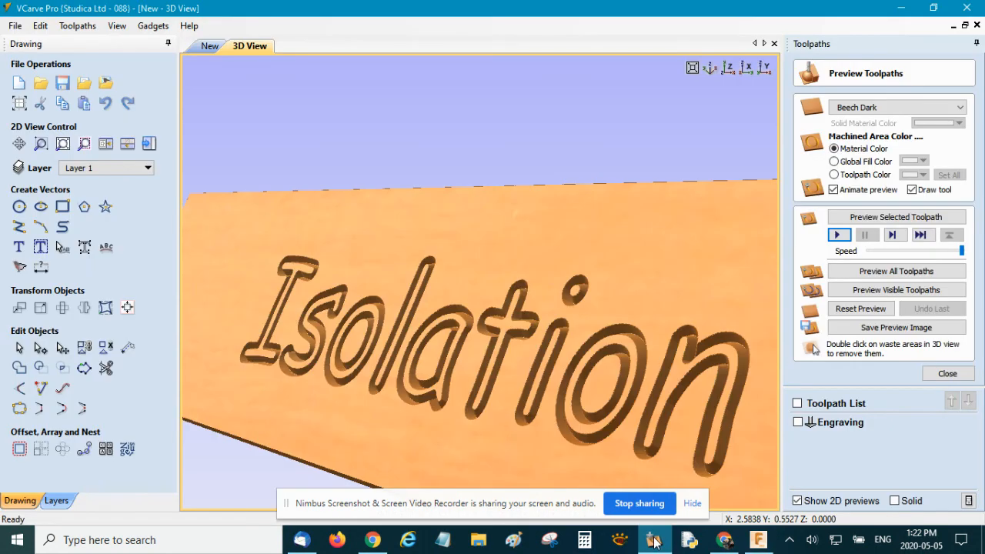
scroll(552, 293, down, 3)
drag(551, 293, 511, 184)
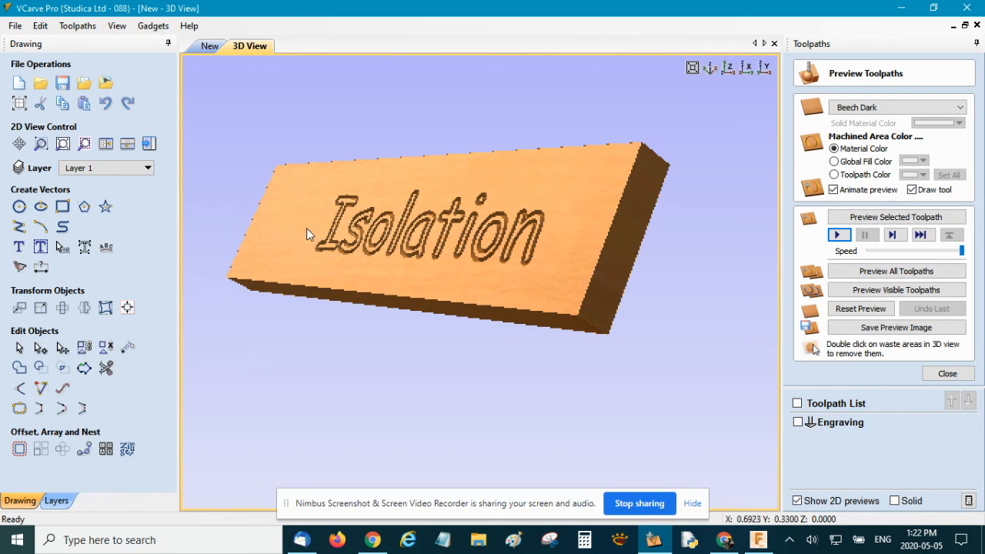
click(210, 46)
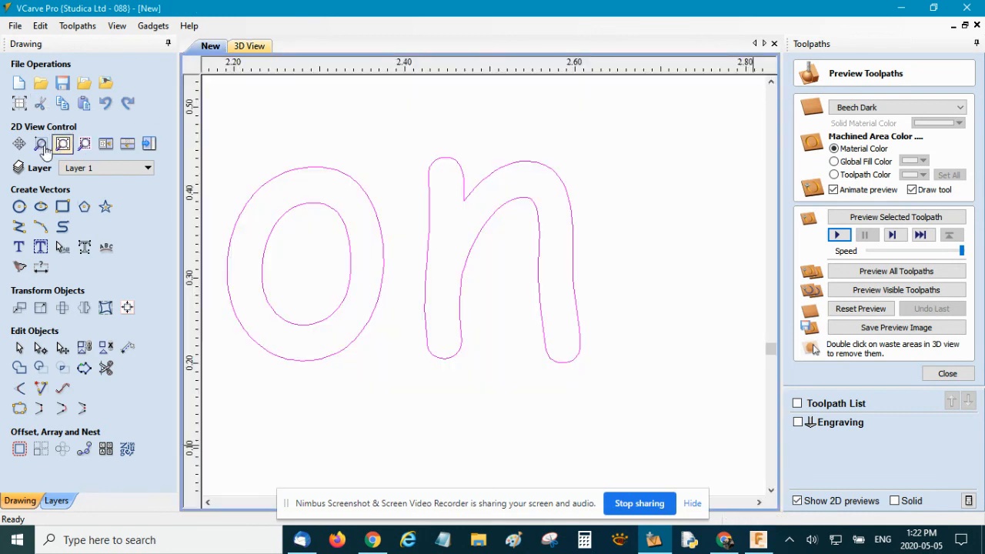
scroll(407, 213, down, 5)
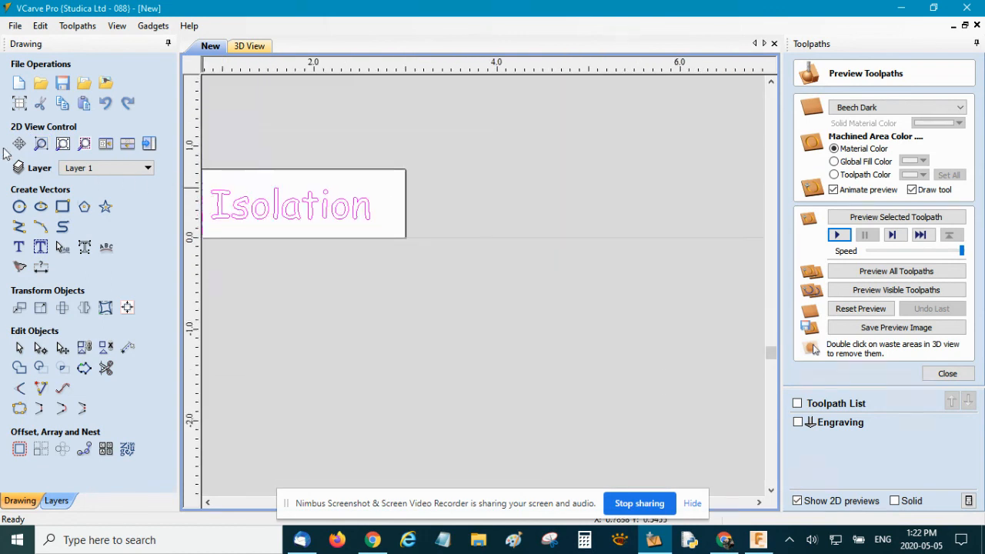
click(17, 108)
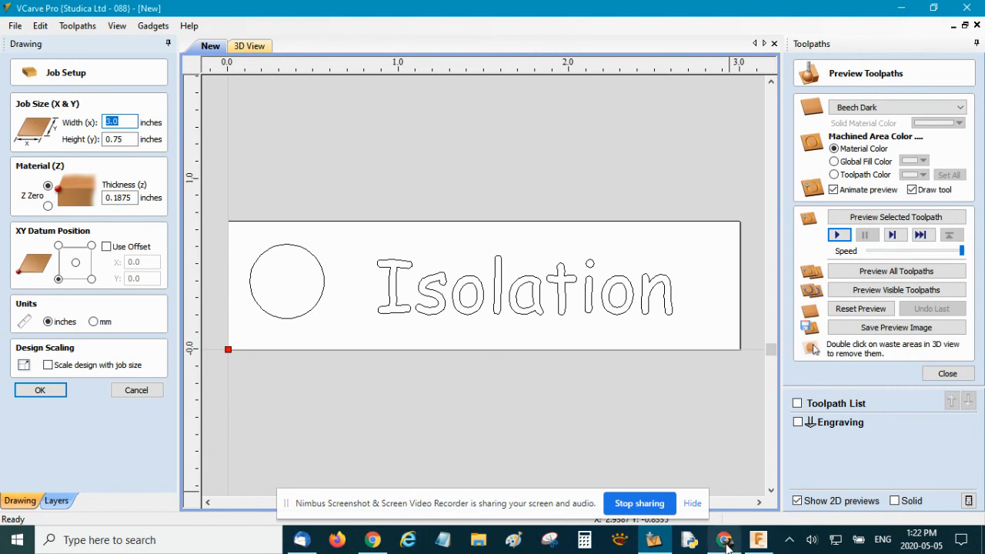
Step: Switch back to Autodesk Fusion 360 and examine the setup's origin corner and the available stock modes
click(760, 541)
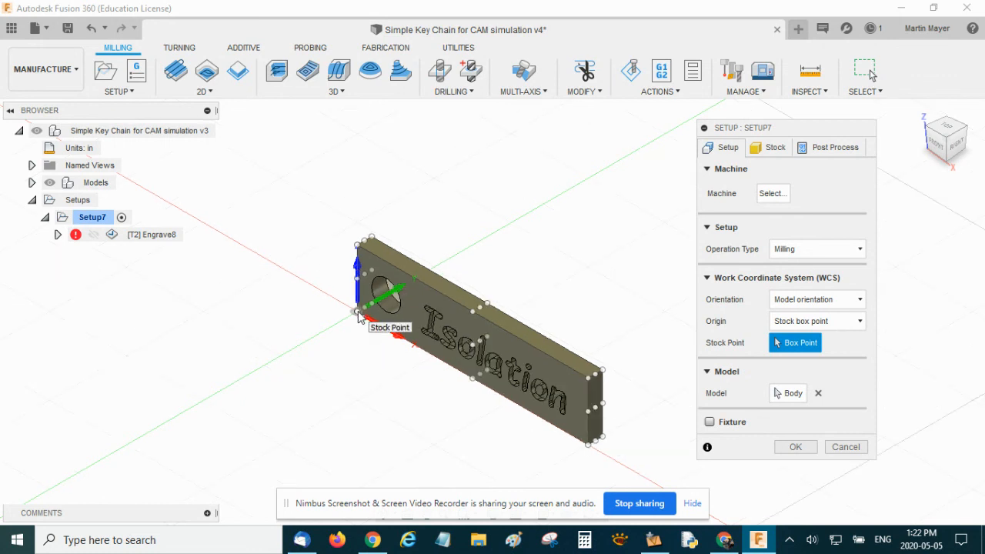
scroll(358, 318, up, 8)
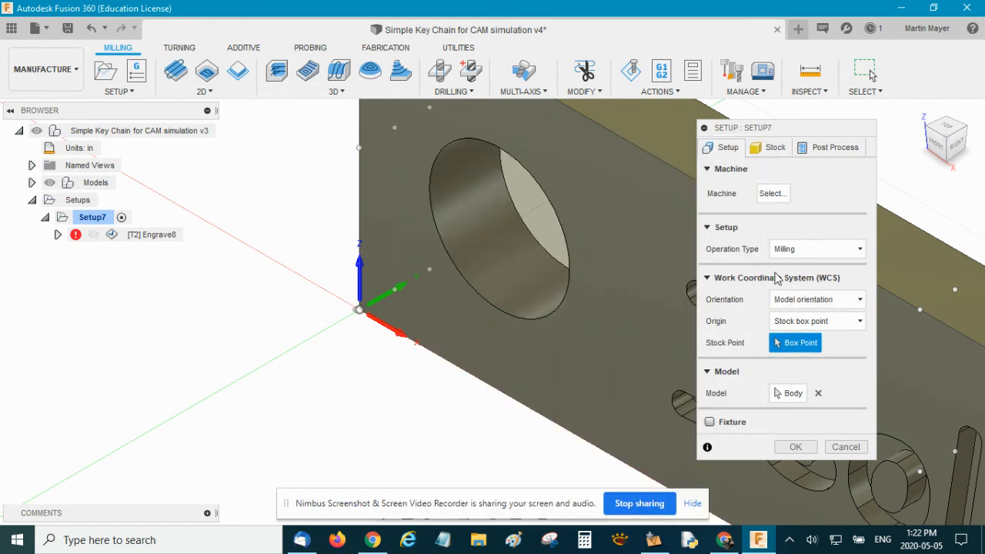
click(774, 149)
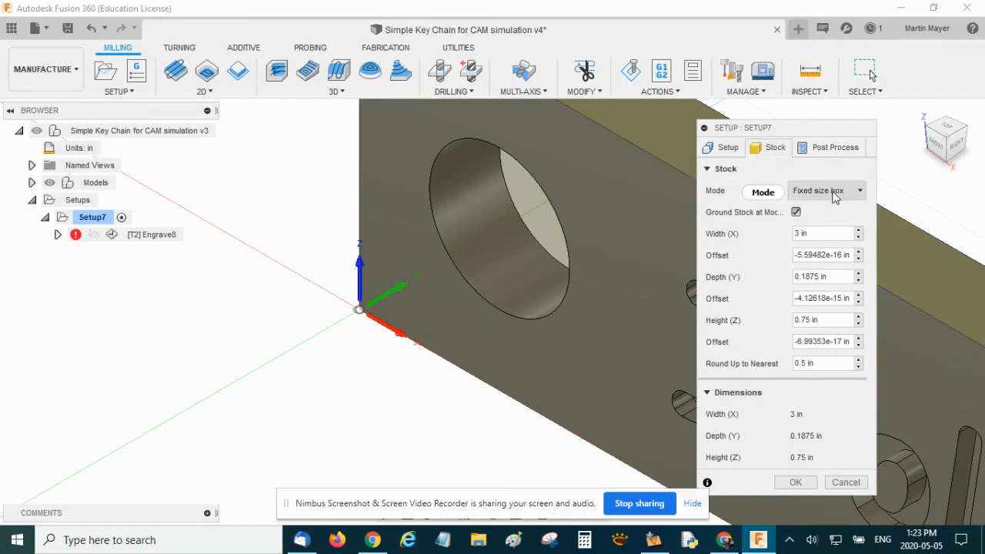
mouse_move(824, 198)
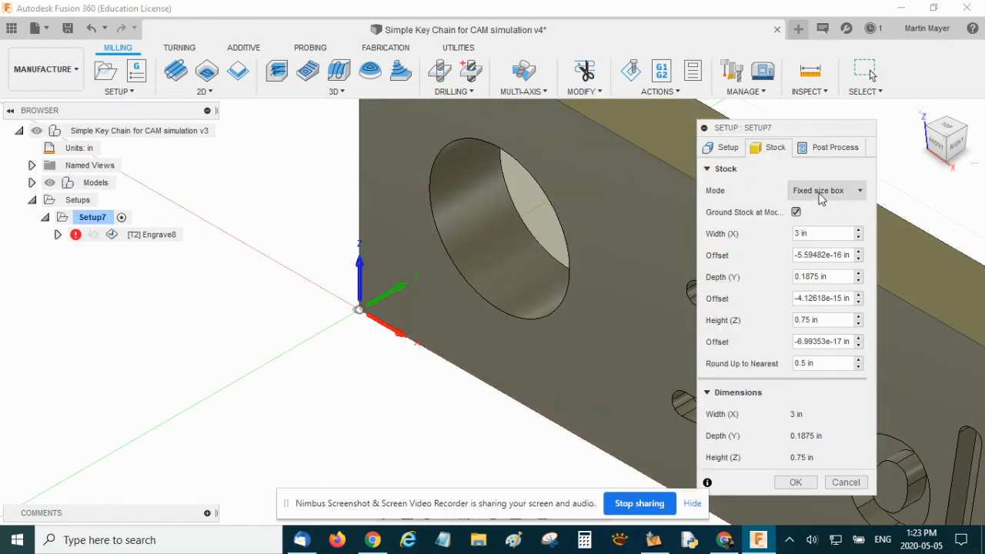
click(824, 192)
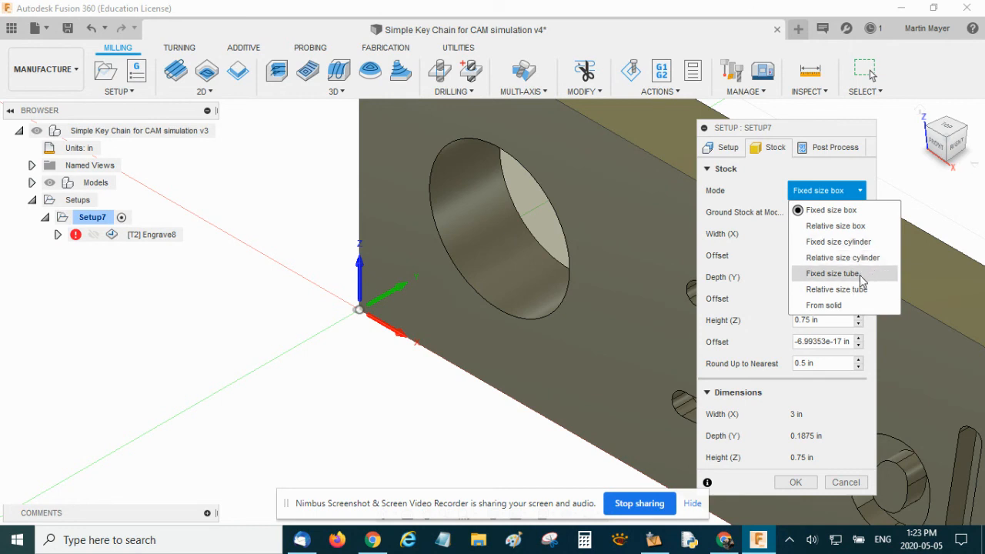
click(913, 195)
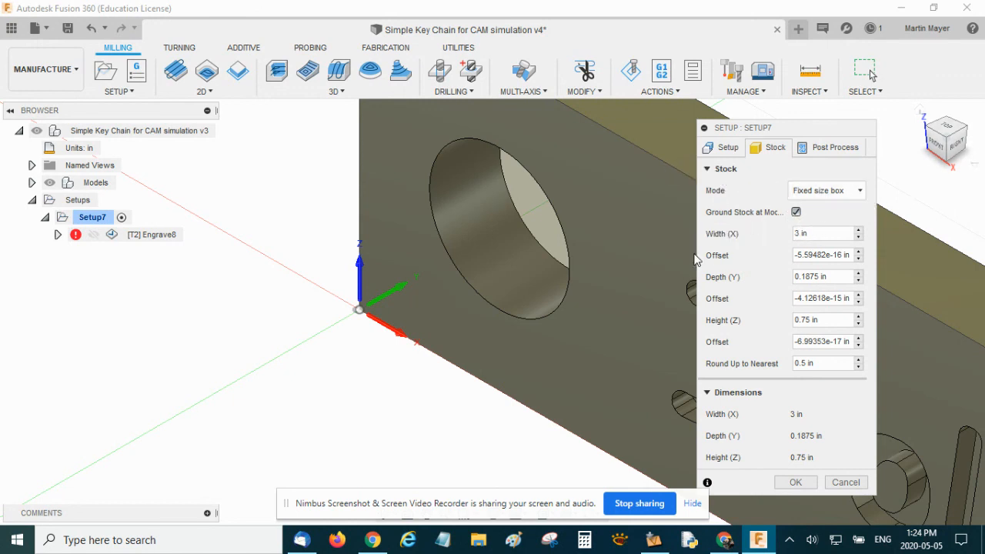
Step: Check the fixed-size stock box's dimensions and offsets against the stock point, and accept the setup
scroll(620, 289, up, 2)
scroll(621, 289, down, 4)
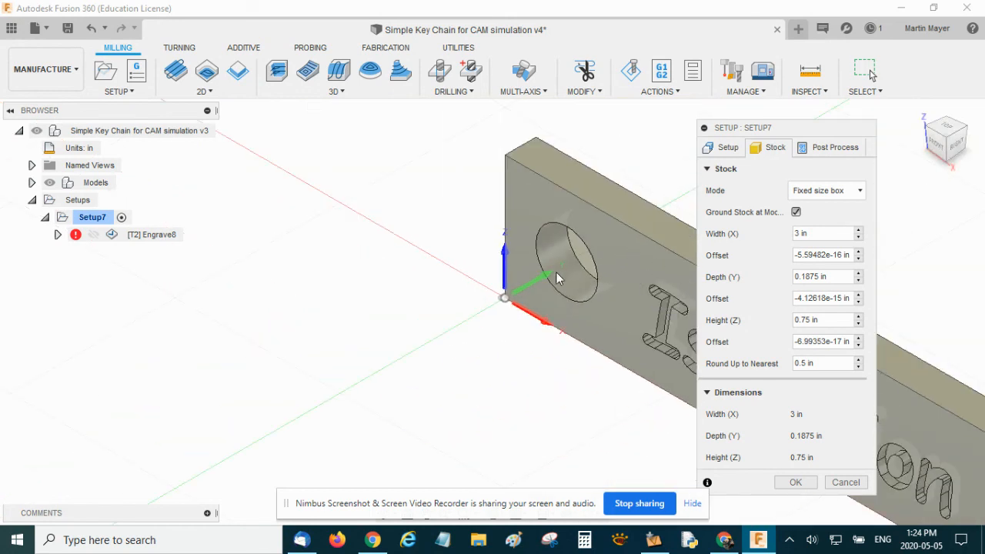
click(800, 234)
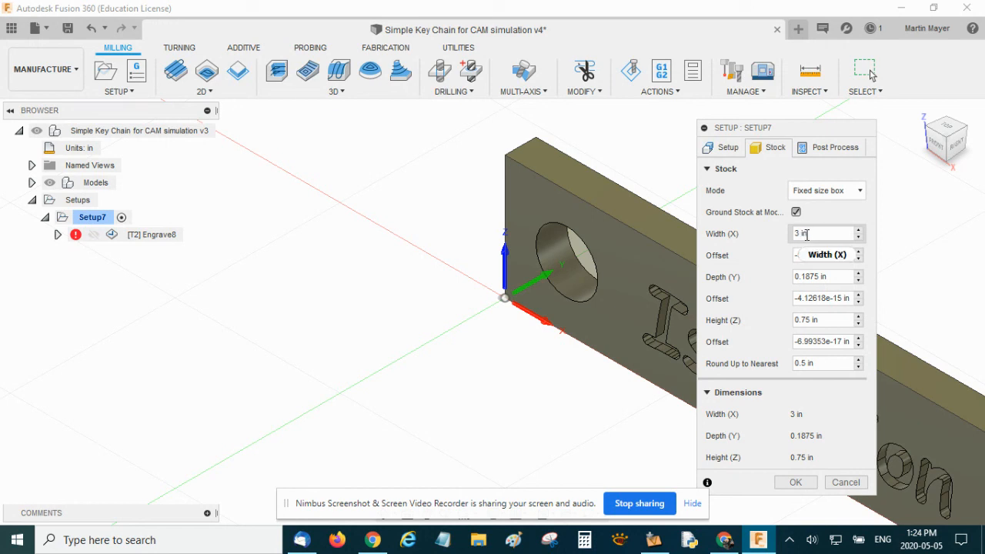
click(814, 298)
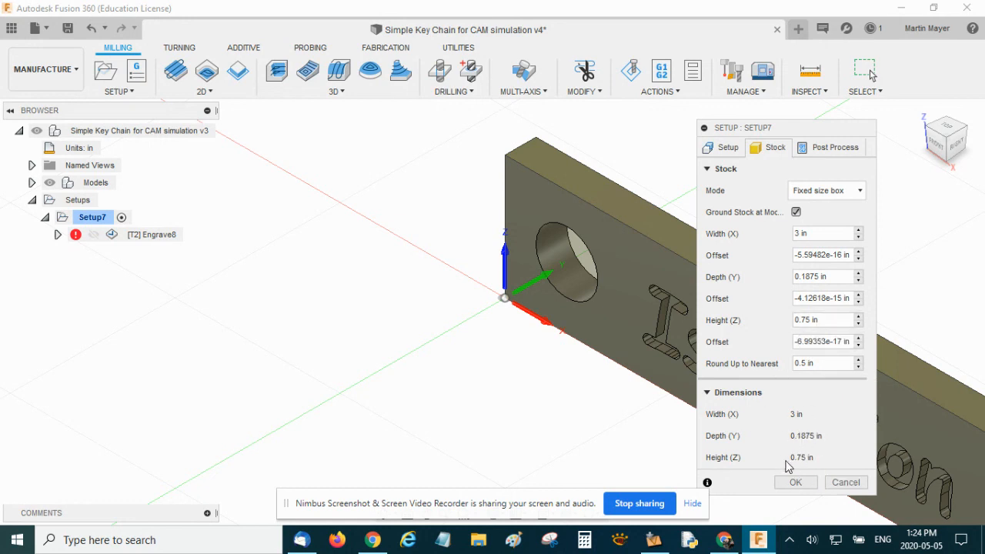
click(726, 151)
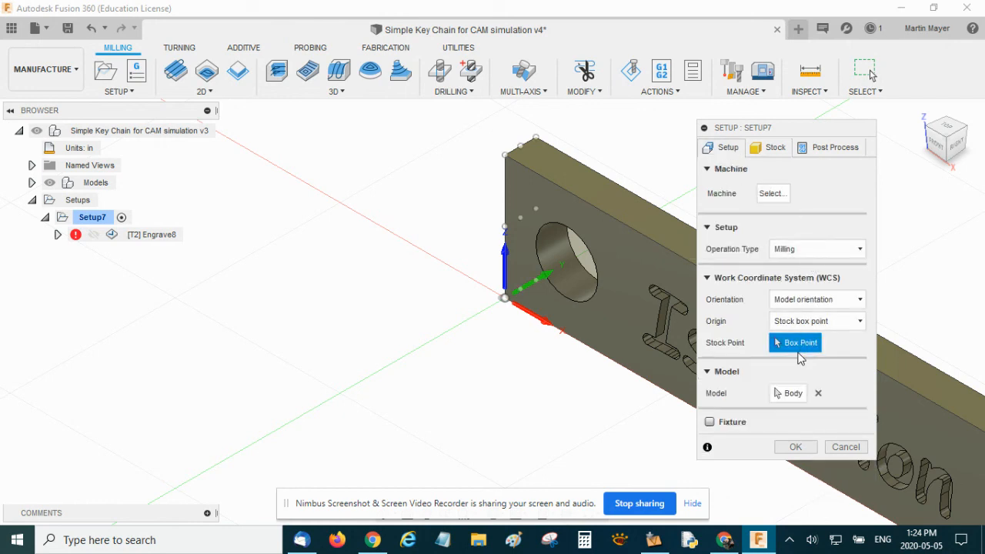
click(770, 148)
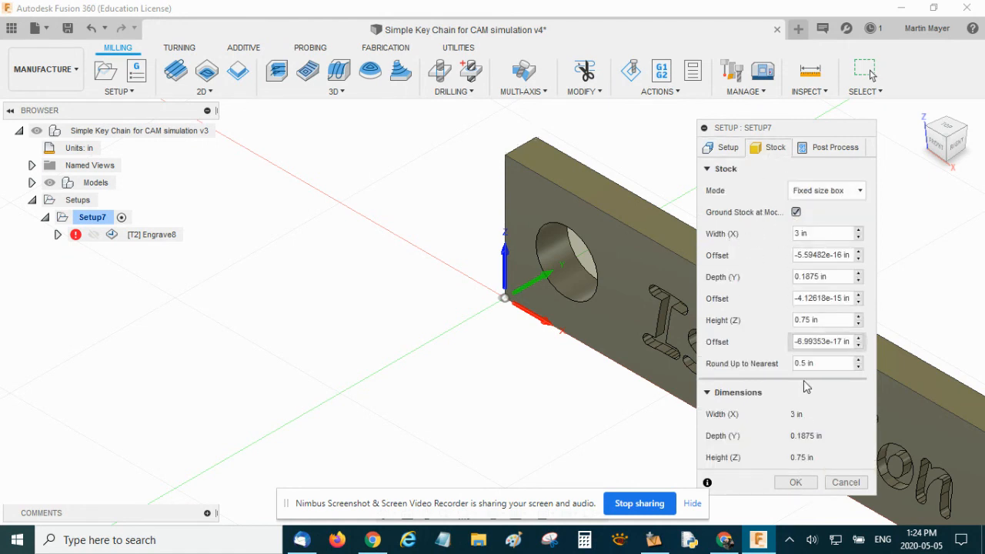
click(795, 483)
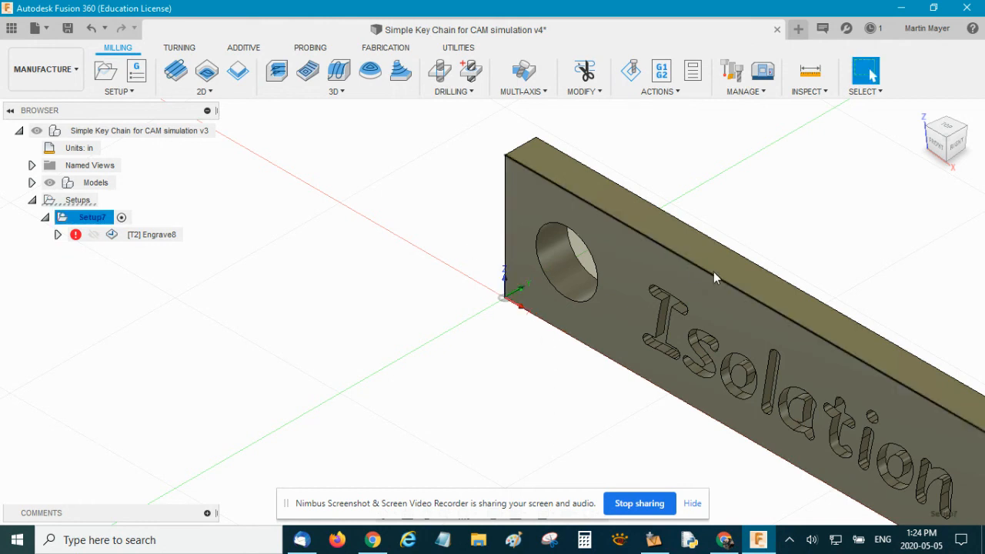
Step: Look up the Engrave option among the 2D milling operations and open the existing Engrave8 operation for editing
scroll(926, 362, up, 3)
scroll(713, 295, down, 5)
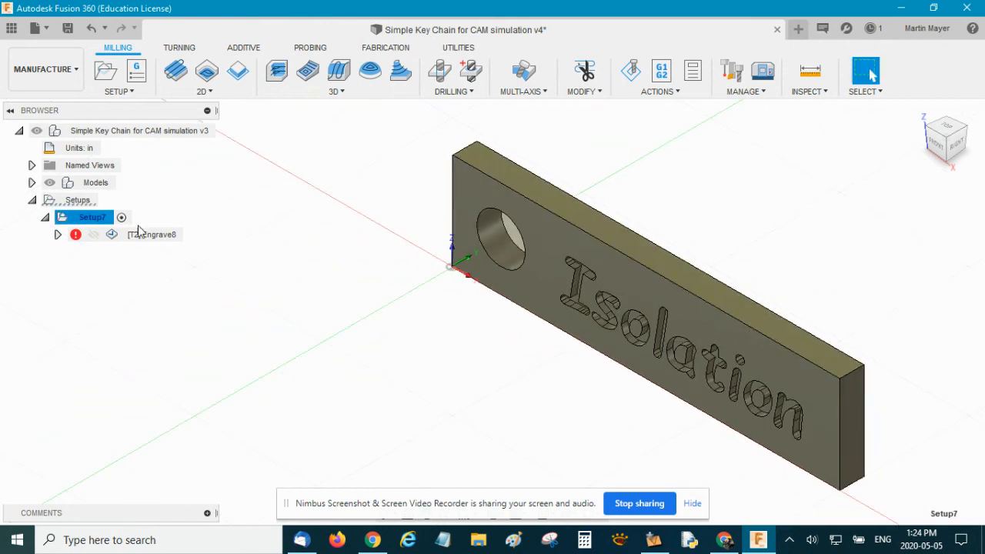
click(205, 92)
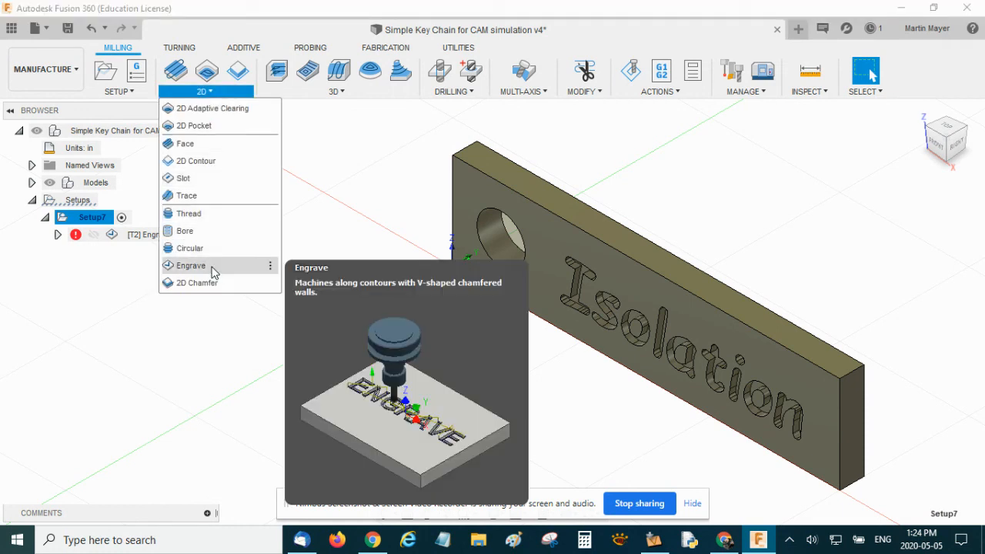
click(110, 270)
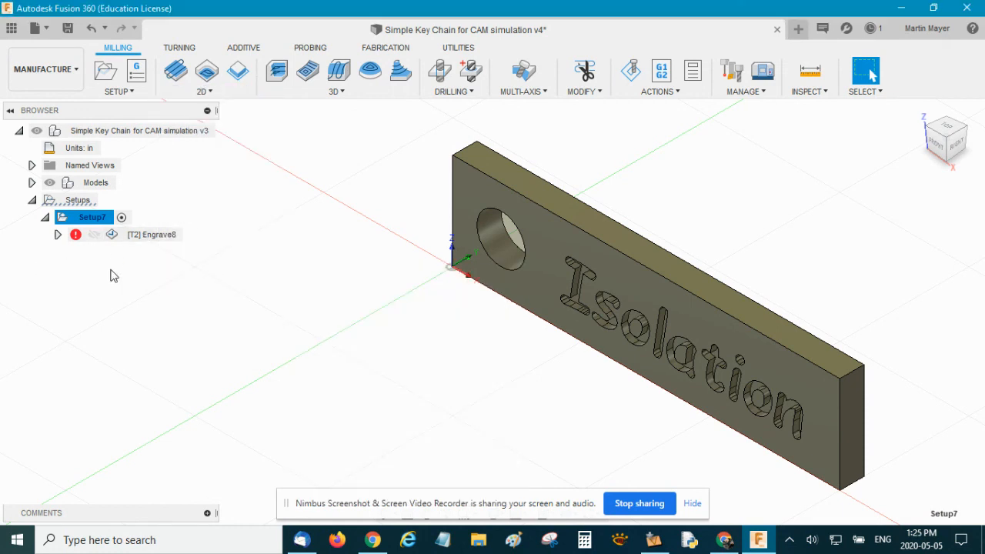
double_click(120, 237)
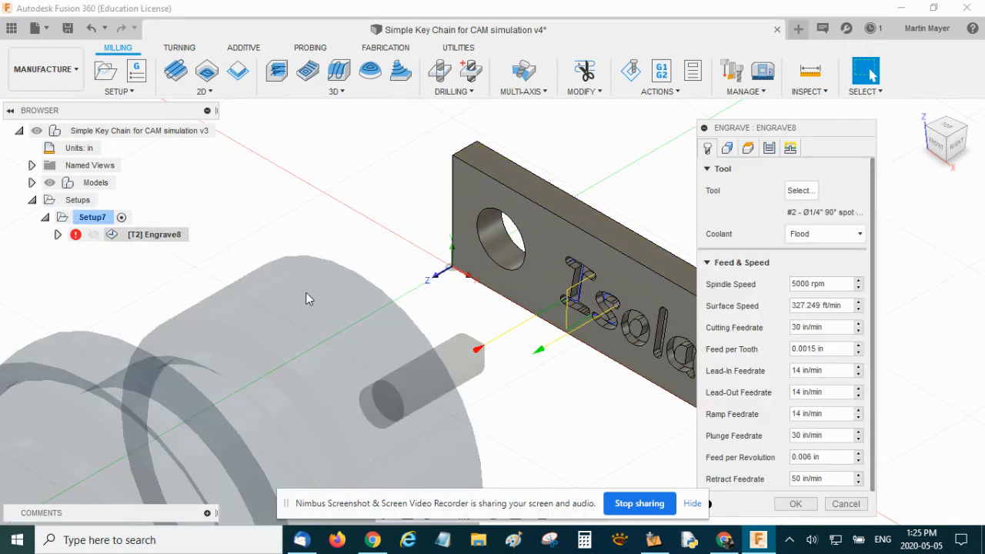
Step: Clear the dialogs away from the model and examine the engraving tool's position relative to the key chain from several angles
drag(814, 131, 840, 122)
scroll(938, 193, up, 2)
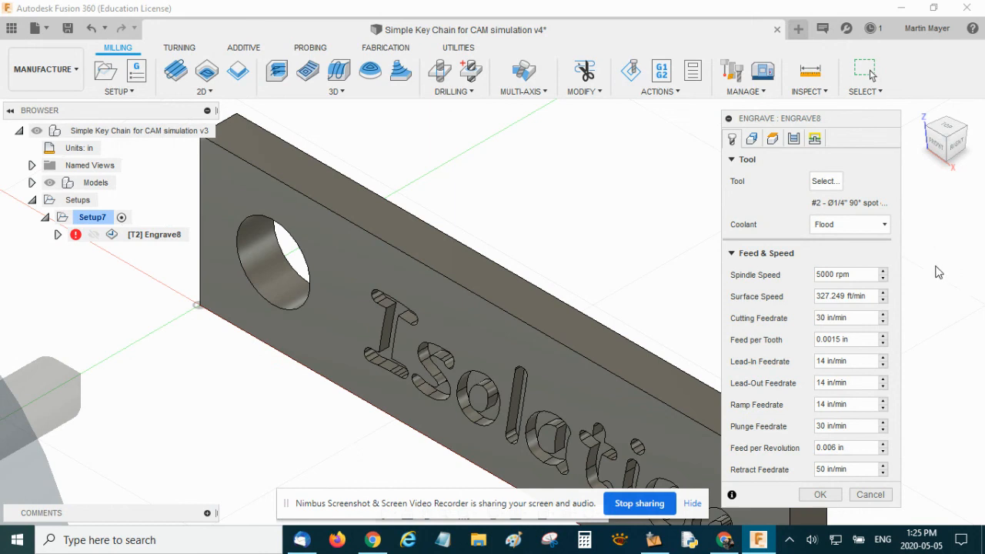
scroll(937, 261, down, 4)
drag(853, 121, 959, 374)
scroll(898, 288, up, 3)
scroll(892, 285, down, 4)
middle_drag(858, 270, 684, 207)
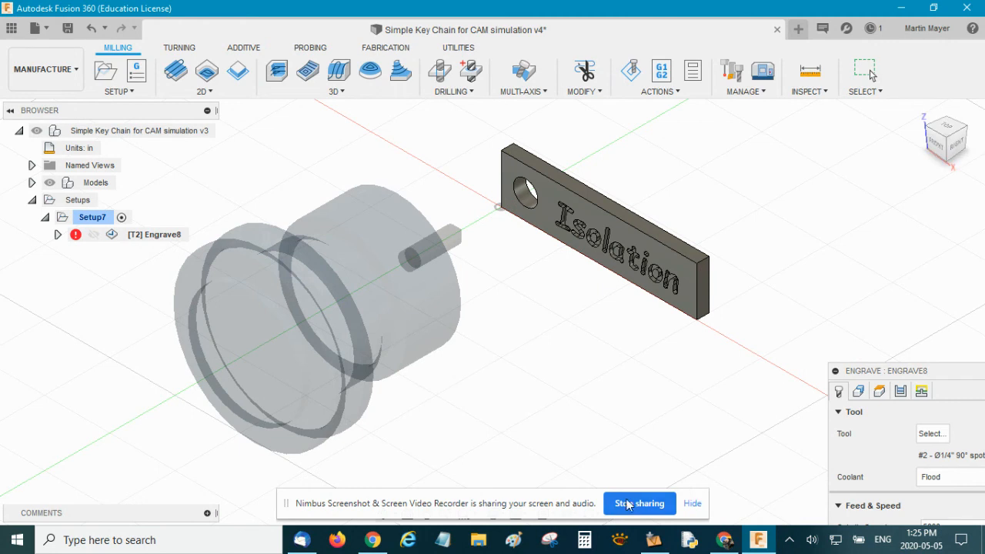
drag(472, 500, 213, 440)
click(383, 514)
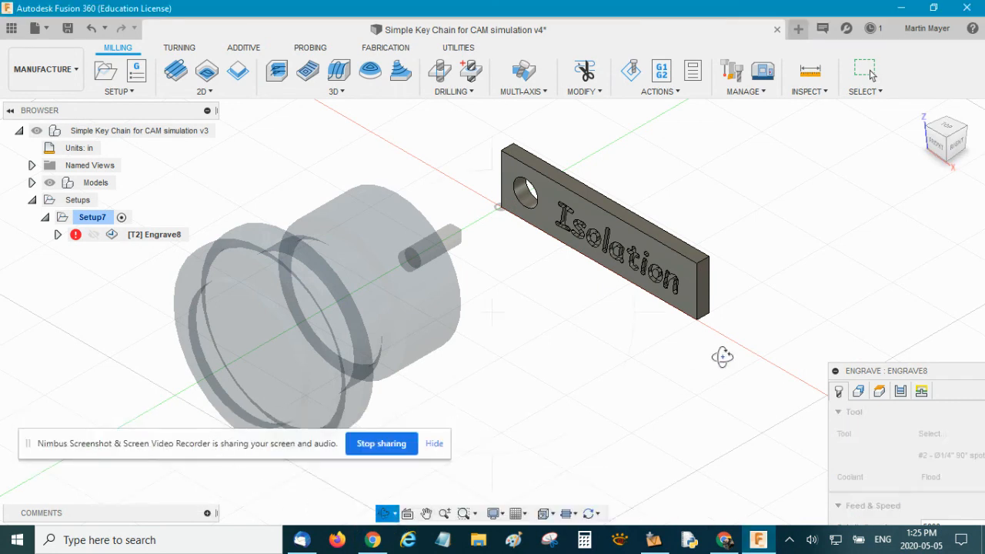
drag(693, 411, 565, 423)
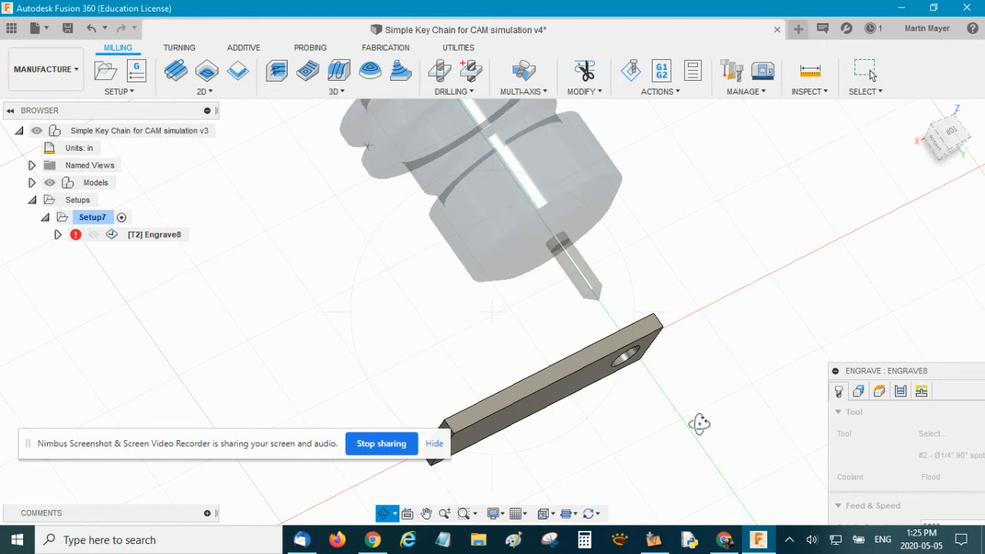
Step: Orbit to the key chain's engraved face and compare its position with the tool and holder, keeping the screen-sharing bar clear of the model
drag(648, 459, 747, 441)
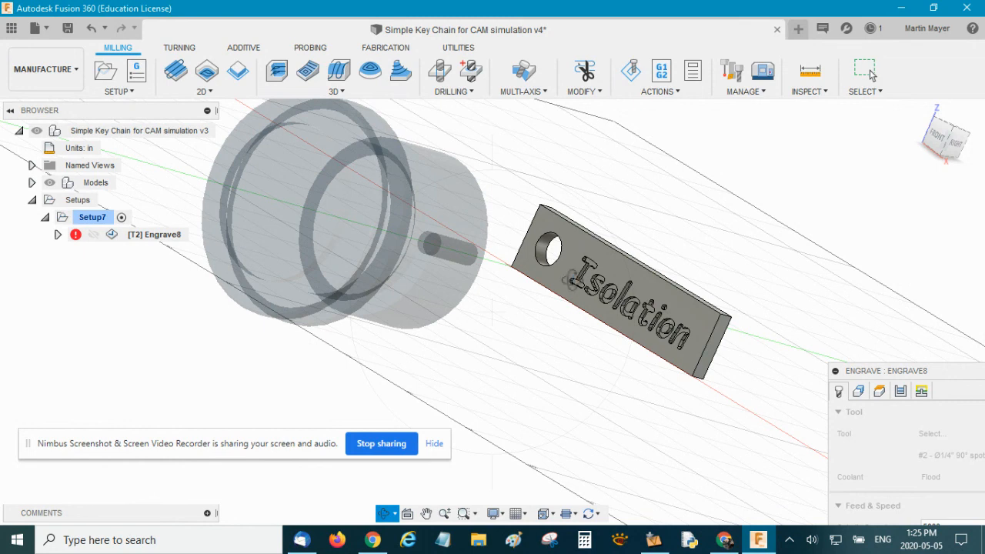
drag(312, 444, 328, 466)
click(411, 439)
scroll(690, 379, up, 1)
scroll(688, 377, down, 4)
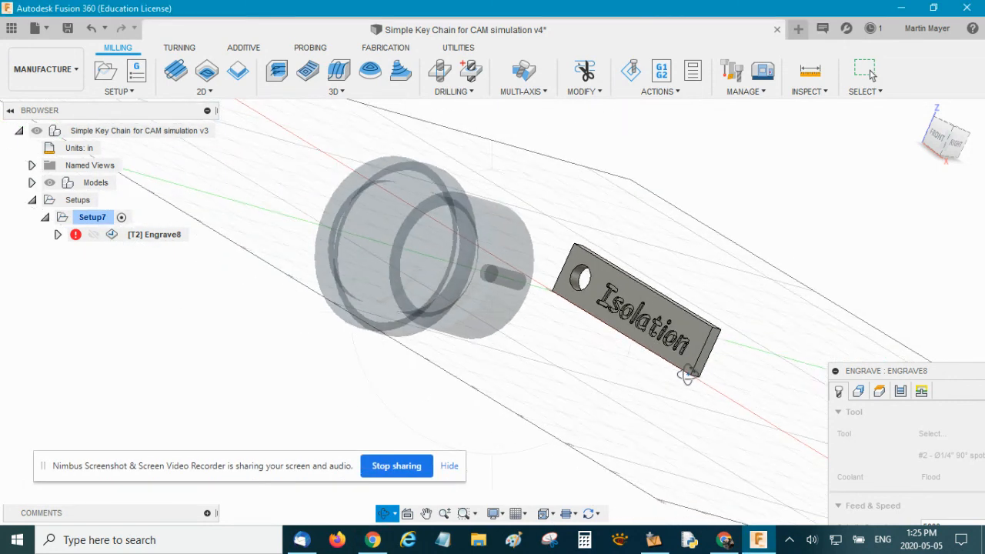
scroll(690, 368, up, 2)
scroll(591, 373, up, 1)
middle_drag(608, 377, 516, 441)
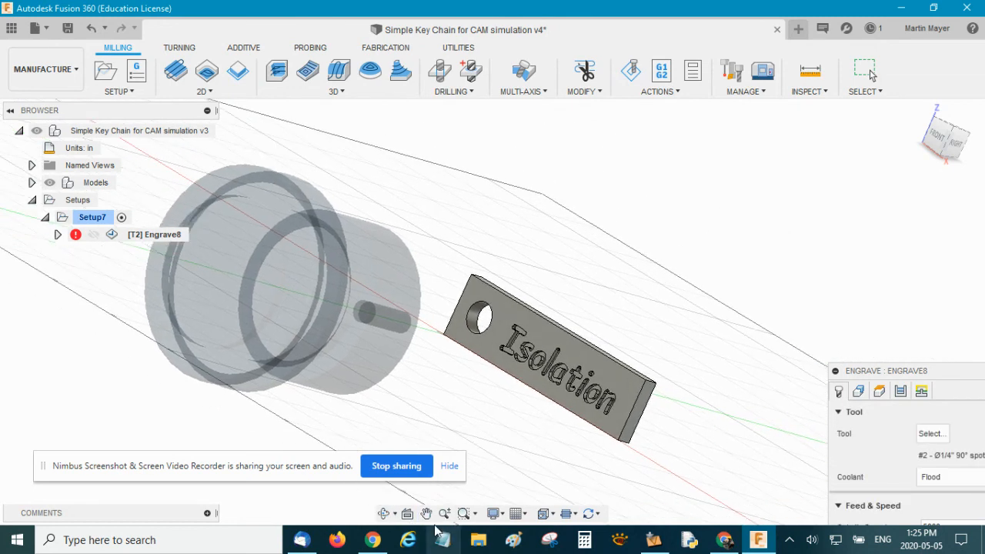
Step: Examine the tool's alignment with the key chain from the side, back and front, and restore the home view
click(384, 513)
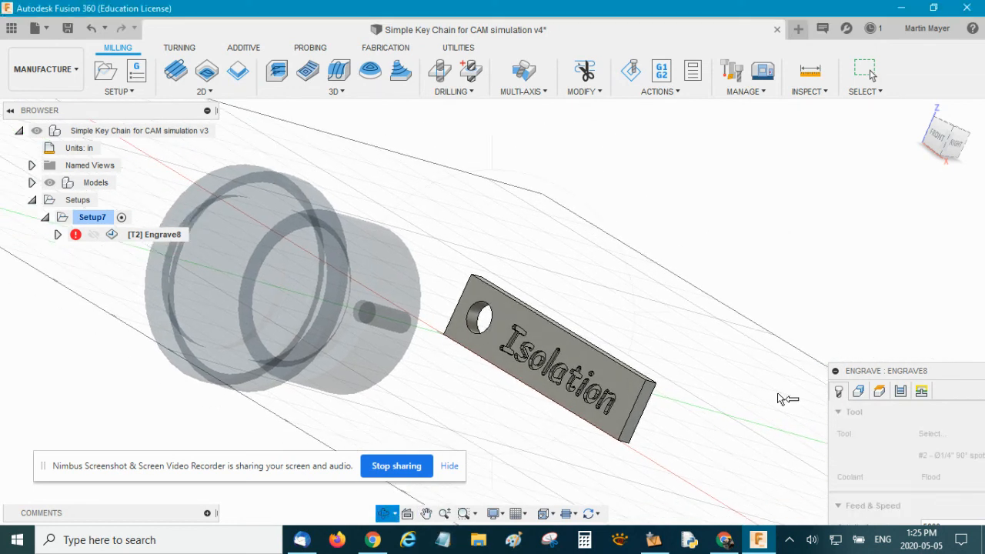
drag(681, 496, 622, 505)
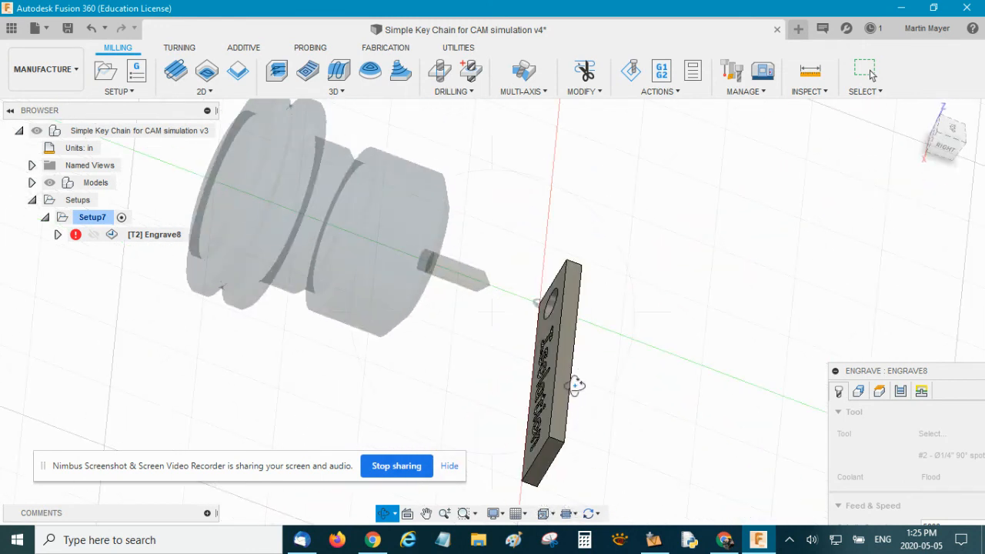
drag(693, 433, 521, 337)
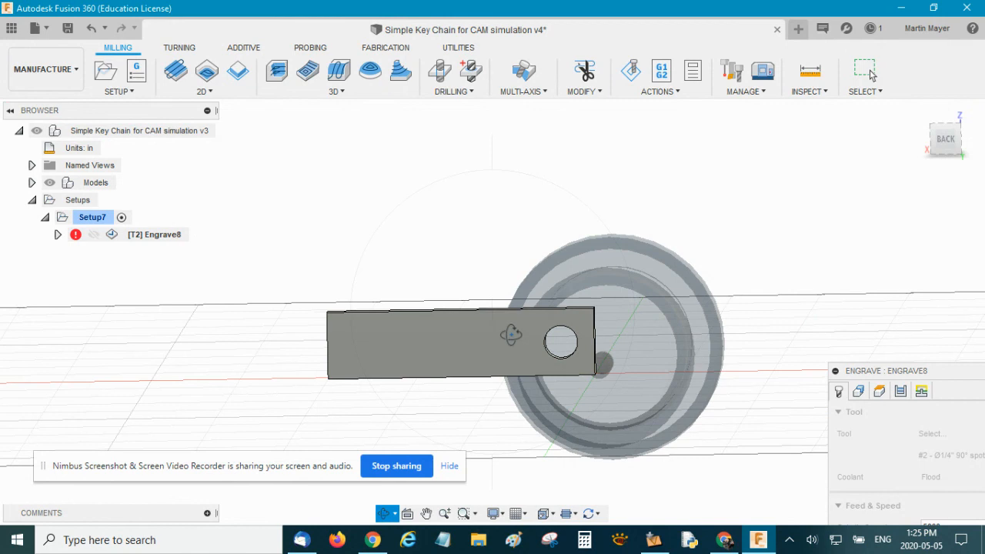
drag(653, 453, 880, 263)
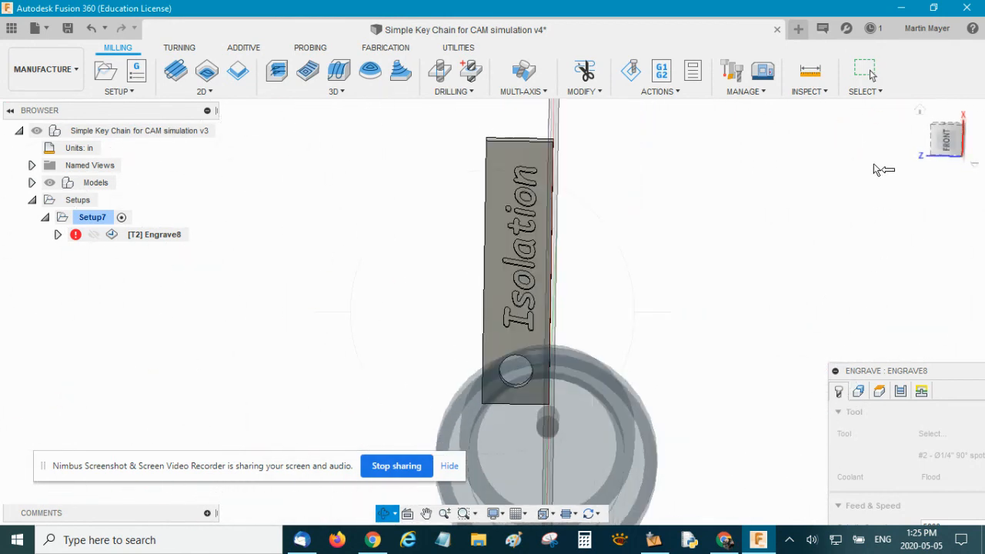
click(919, 111)
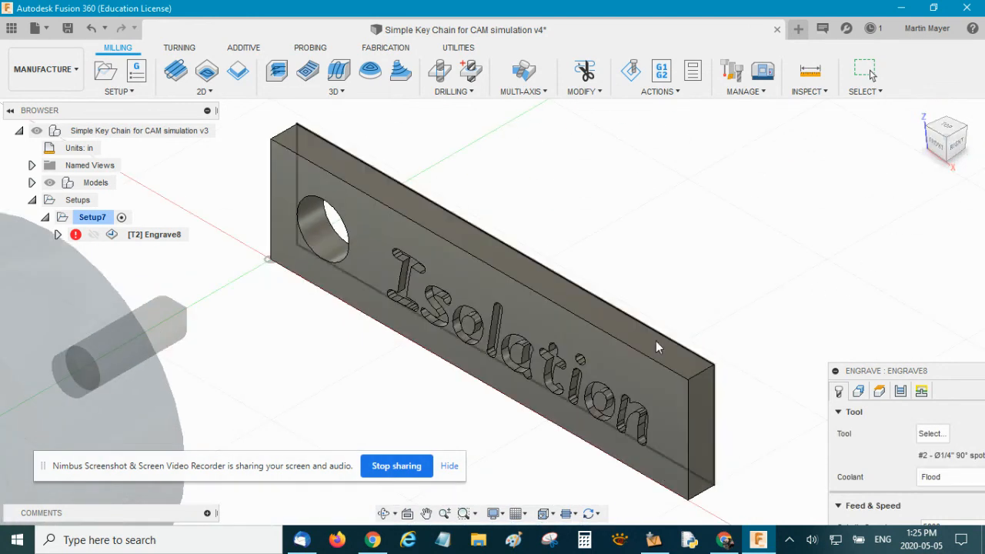
Step: Bring the Engrave8 dialog fully into view beside the key chain and look through the available 2D milling operations
scroll(659, 345, down, 4)
drag(943, 375, 844, 125)
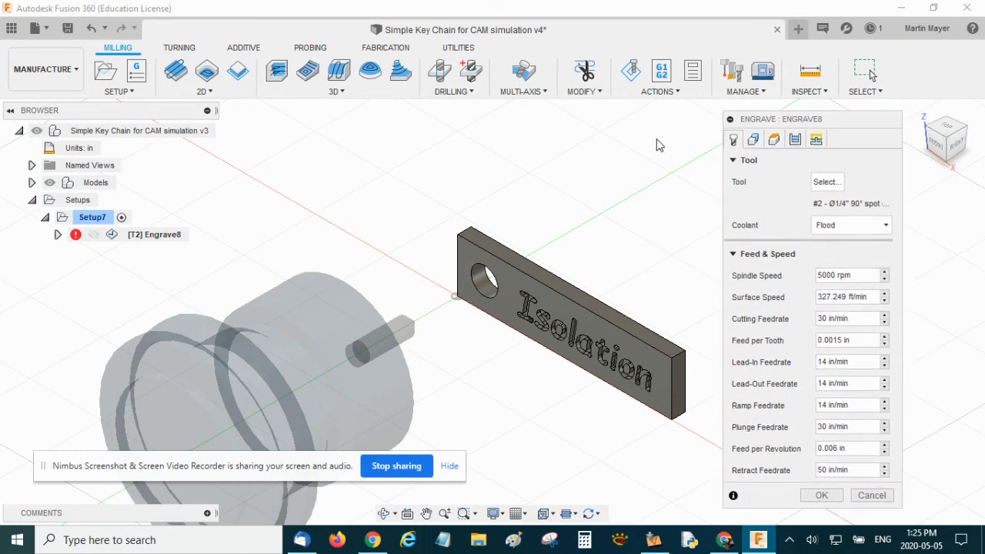
click(215, 94)
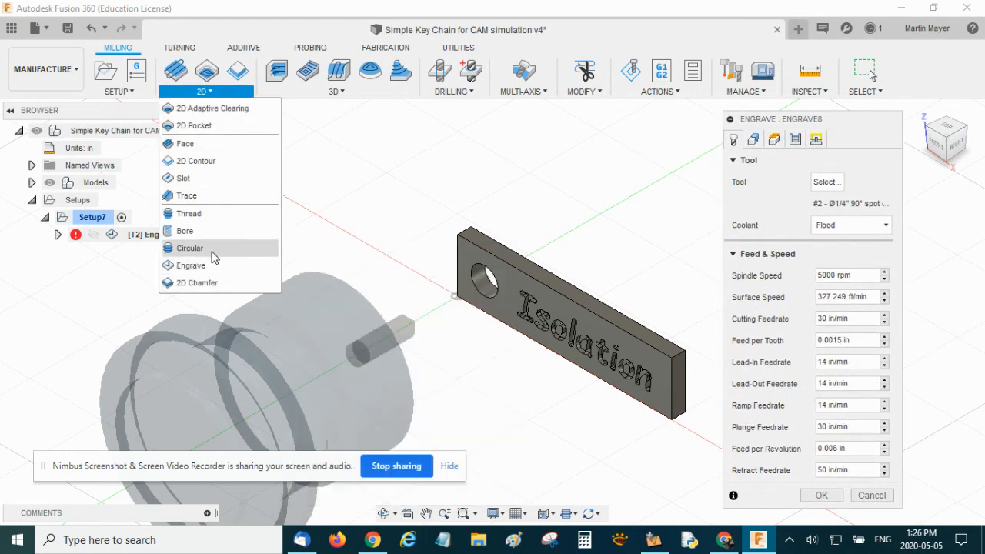
click(861, 120)
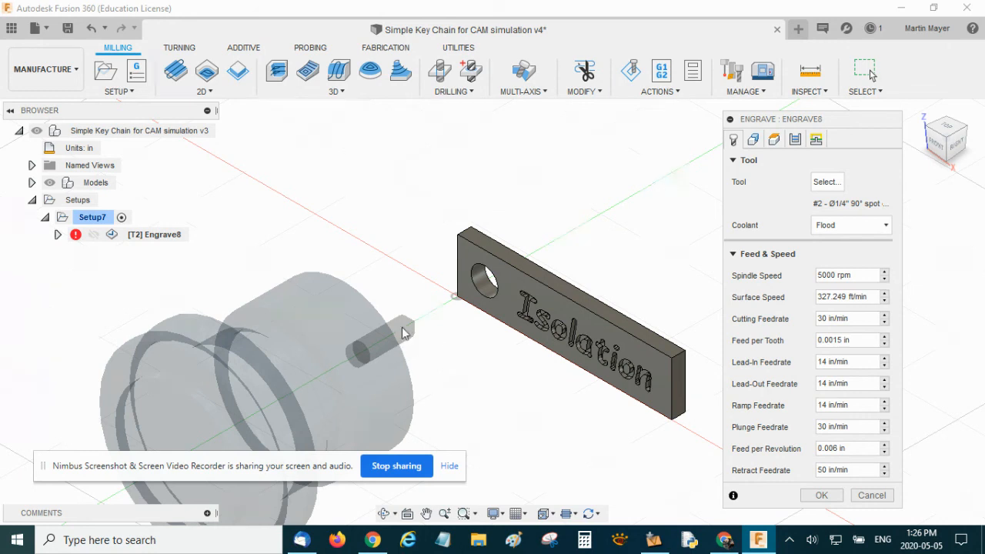
Step: Open the tool selection for Engrave8 and list the tools of all libraries
click(830, 183)
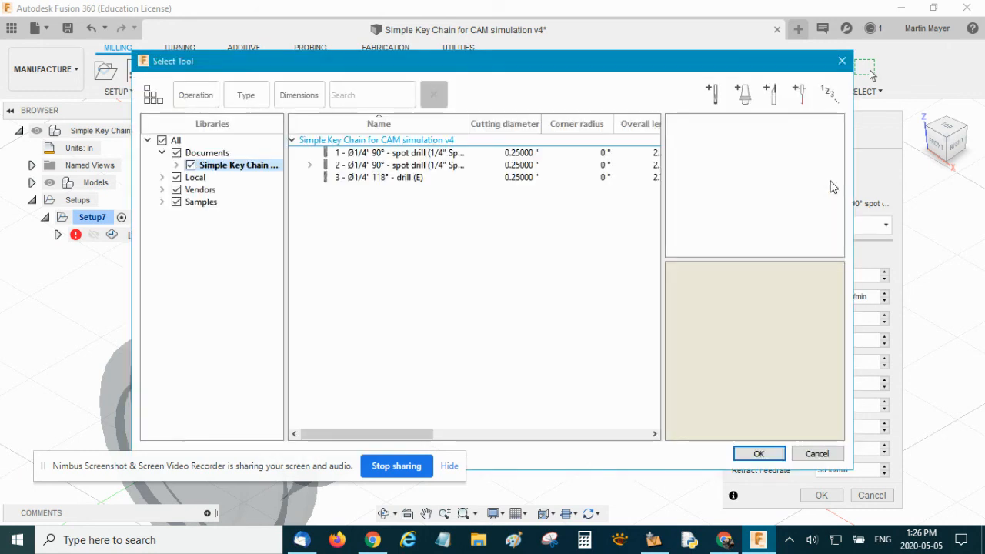
click(197, 142)
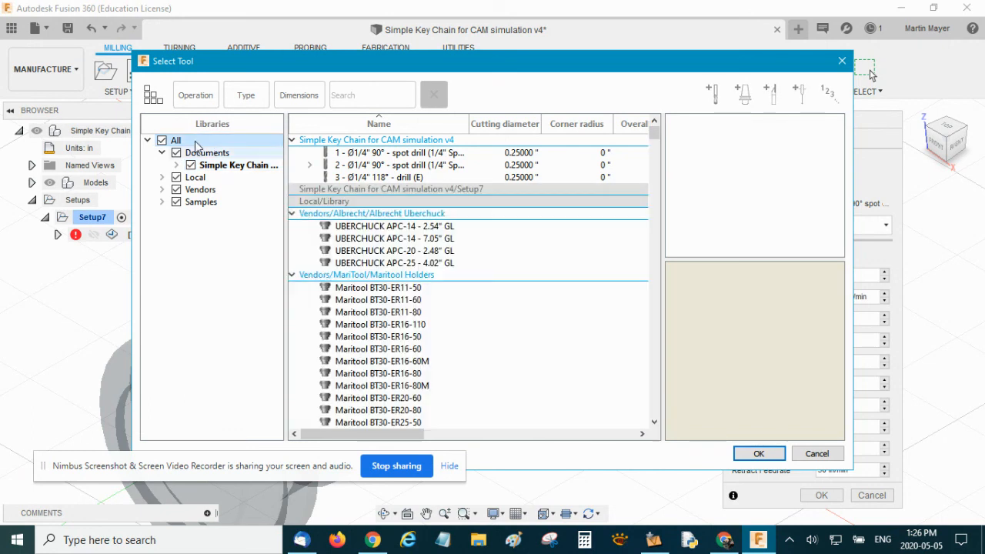
drag(659, 143, 678, 135)
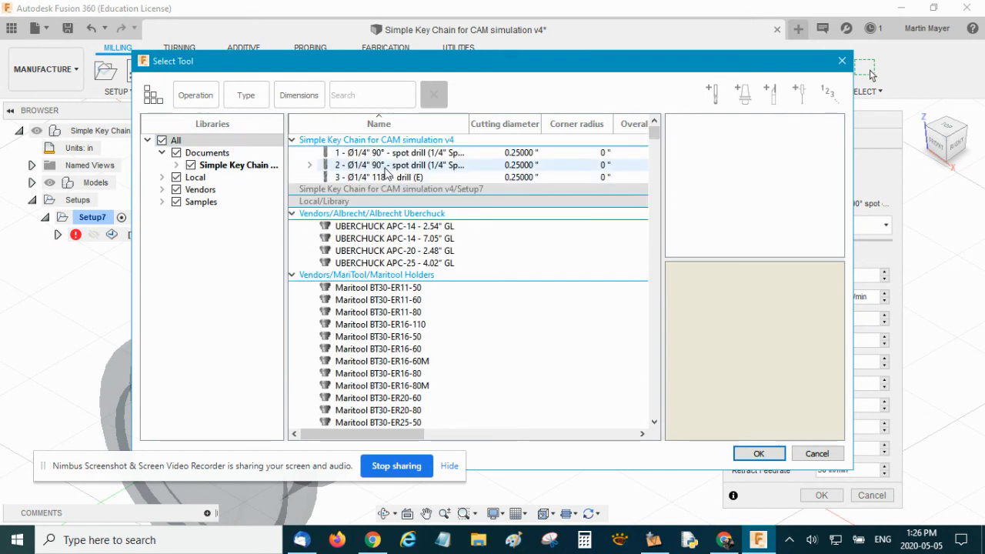
Step: Compare the tool info and previews of the document's two 1/4" 90° spot drills and its 1/4" 118° drill
click(420, 165)
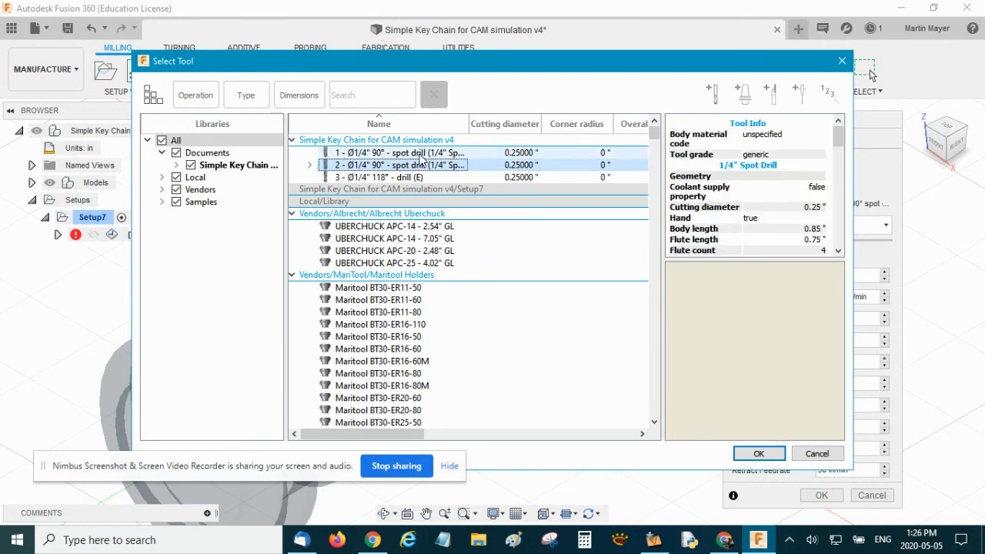
click(420, 153)
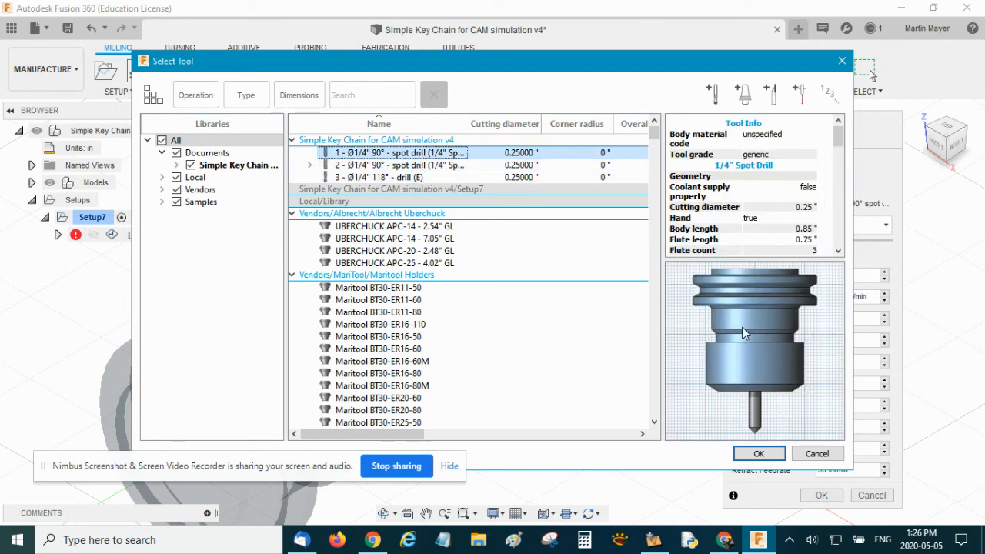
click(471, 165)
click(467, 177)
click(467, 166)
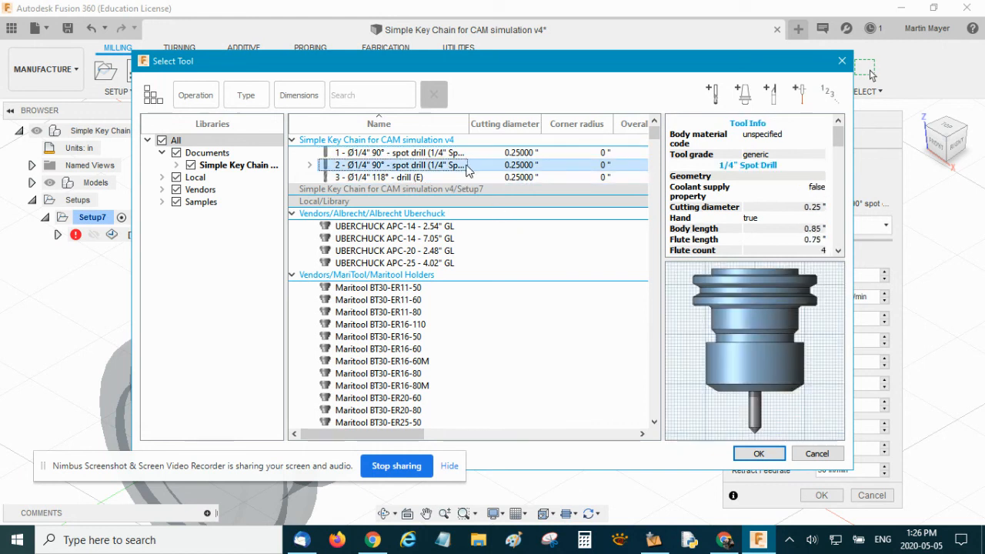
click(468, 178)
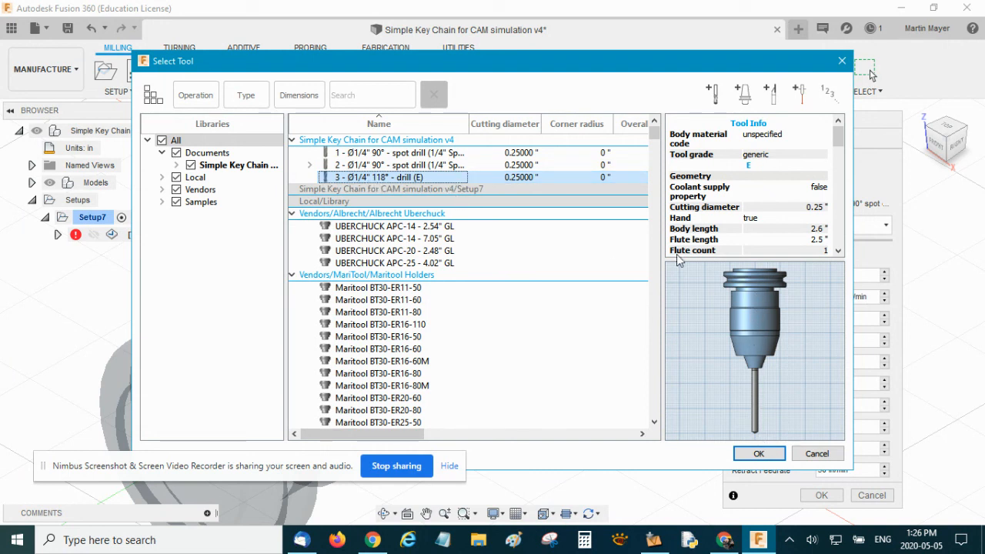
Step: Compare spot drills 1 and 2 again, read through the second one's tool info, and cancel the tool selection
click(480, 163)
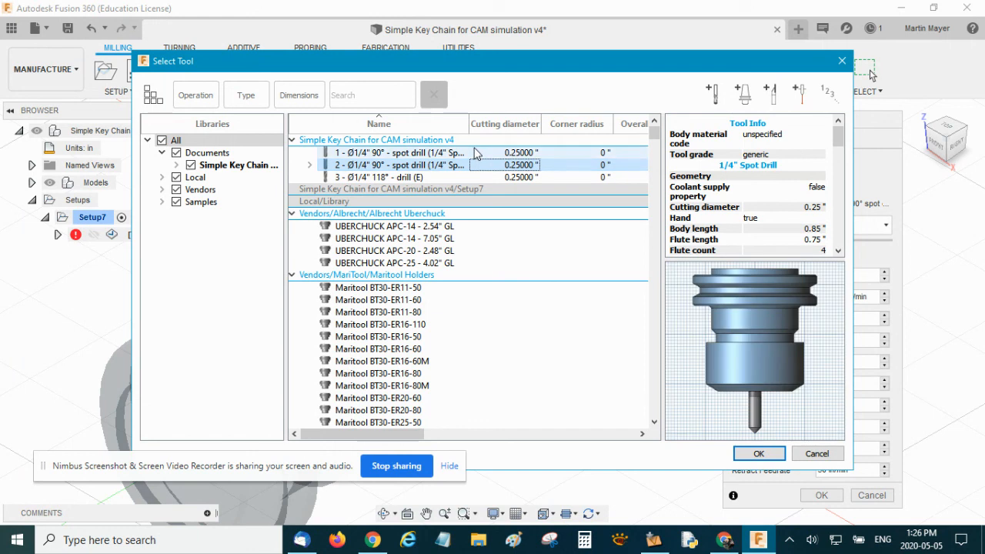
click(475, 153)
click(478, 162)
click(481, 156)
click(496, 167)
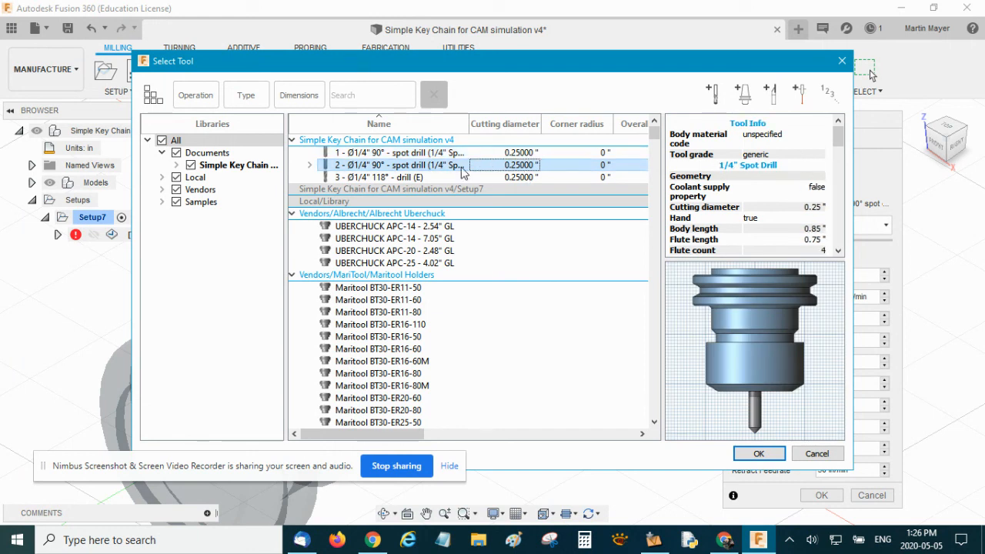
drag(834, 138, 854, 246)
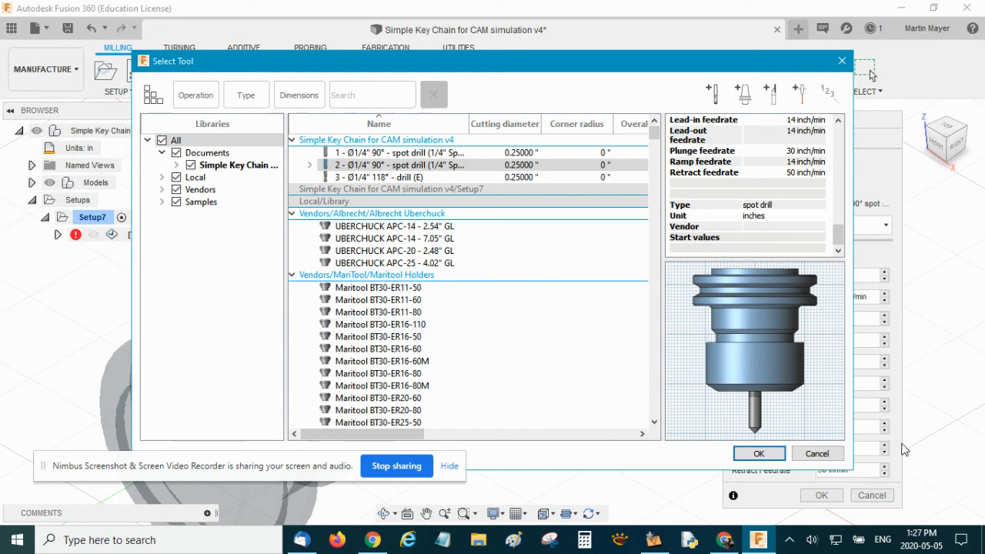
click(830, 455)
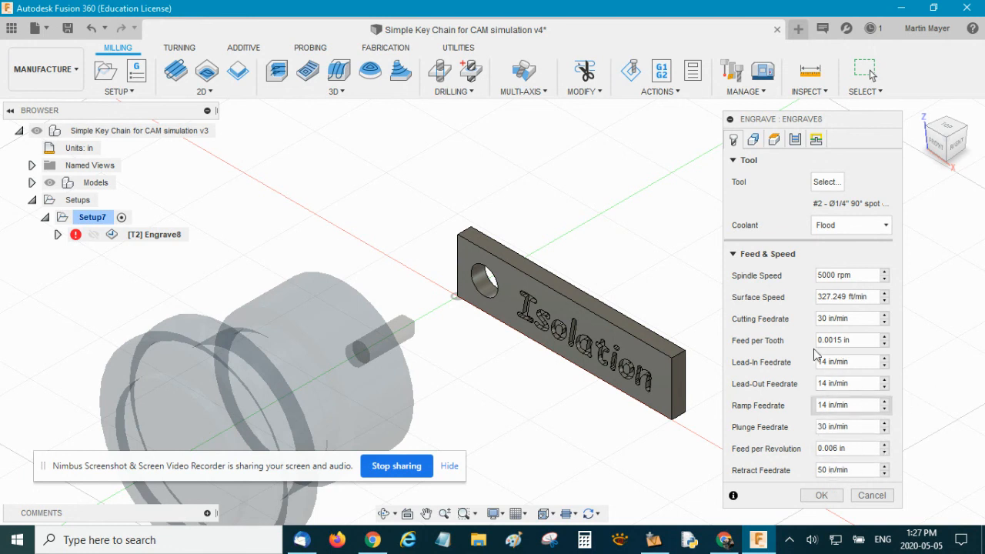
Step: Review Engrave8's geometry and tool orientation options, keeping the orientation on Select Z axis/plane & X axis
click(753, 140)
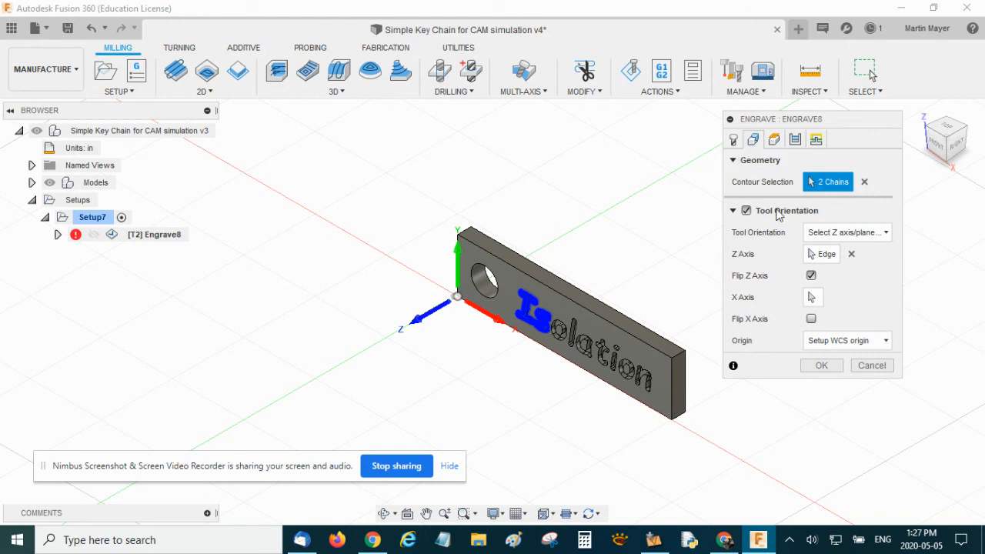
mouse_move(779, 218)
click(886, 235)
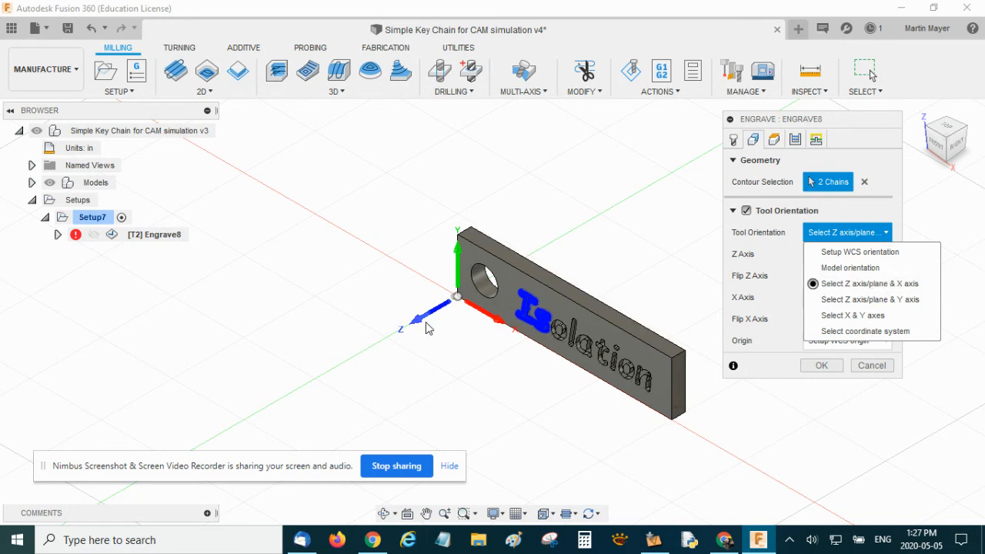
click(843, 287)
Step: Examine the selected letter contours and the orientation axes up close on the key chain, and cancel the Engrave8 edit
scroll(677, 364, up, 2)
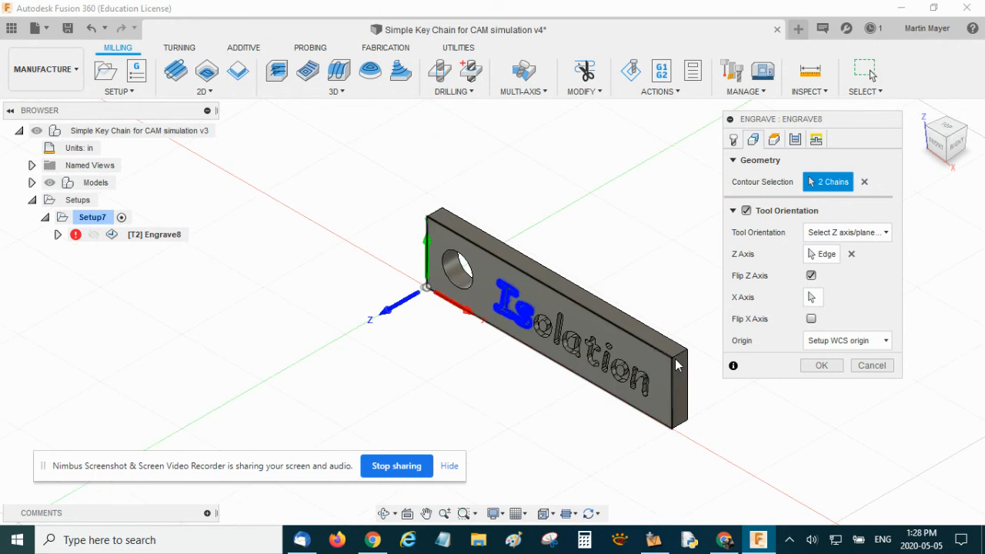
scroll(681, 363, up, 4)
scroll(465, 211, down, 4)
scroll(331, 146, up, 2)
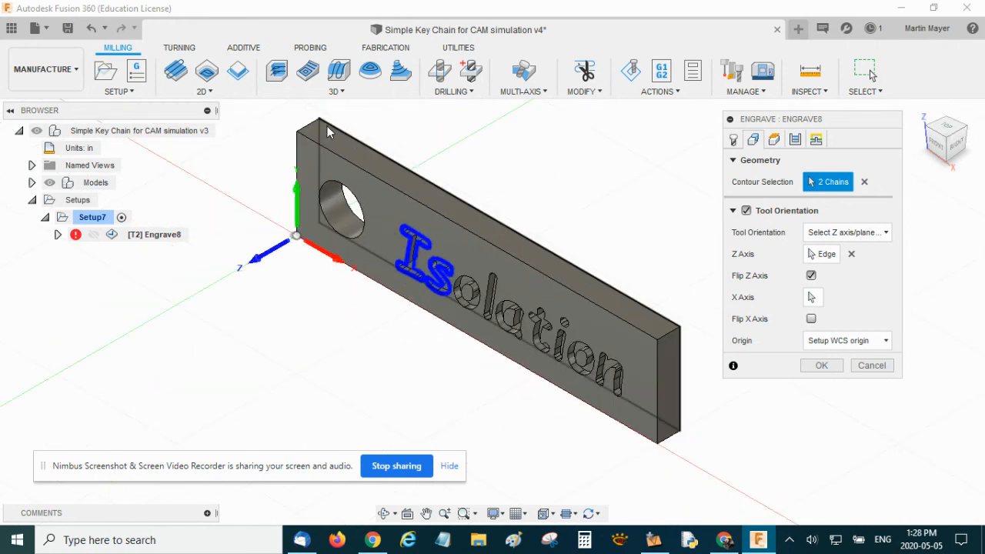
scroll(327, 128, up, 2)
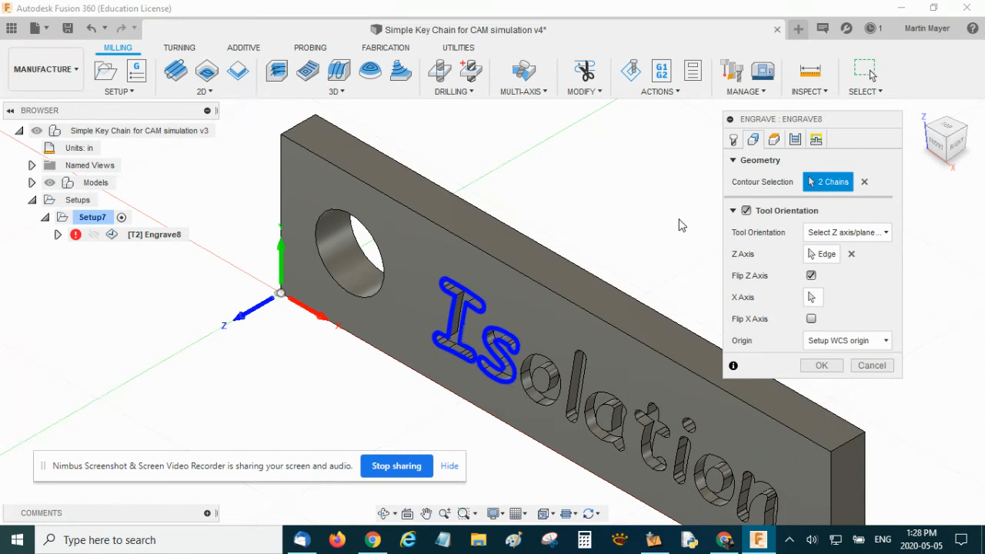
click(878, 367)
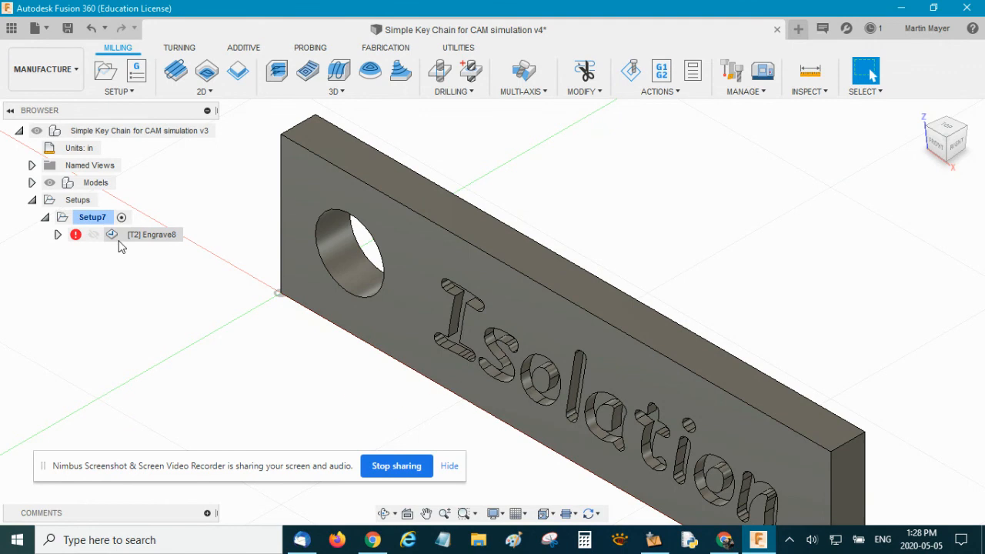
Step: Reopen Engrave8, turn off Flip Z Axis in its tool orientation, and accept the operation
double_click(121, 235)
click(752, 140)
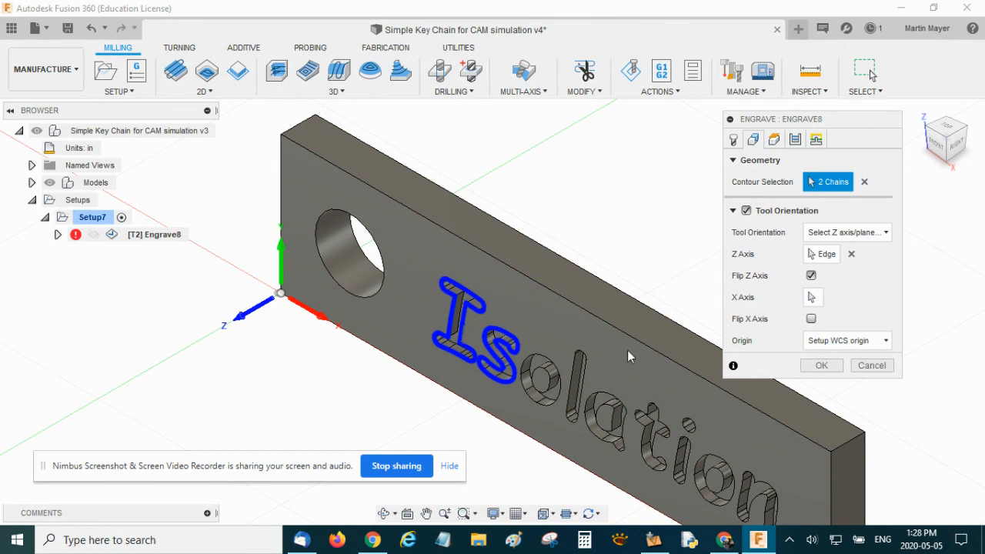
scroll(578, 340, up, 3)
scroll(520, 304, down, 5)
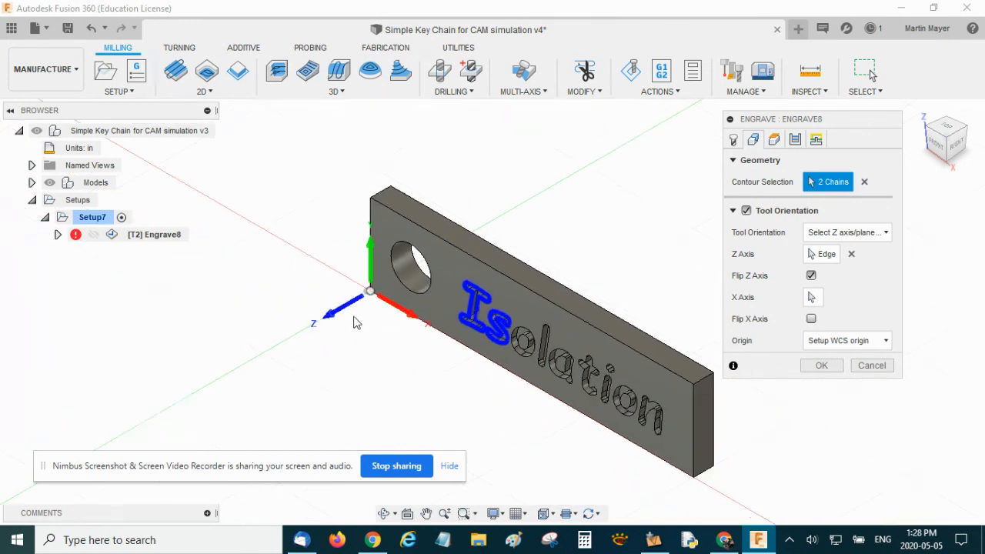
click(811, 275)
click(824, 367)
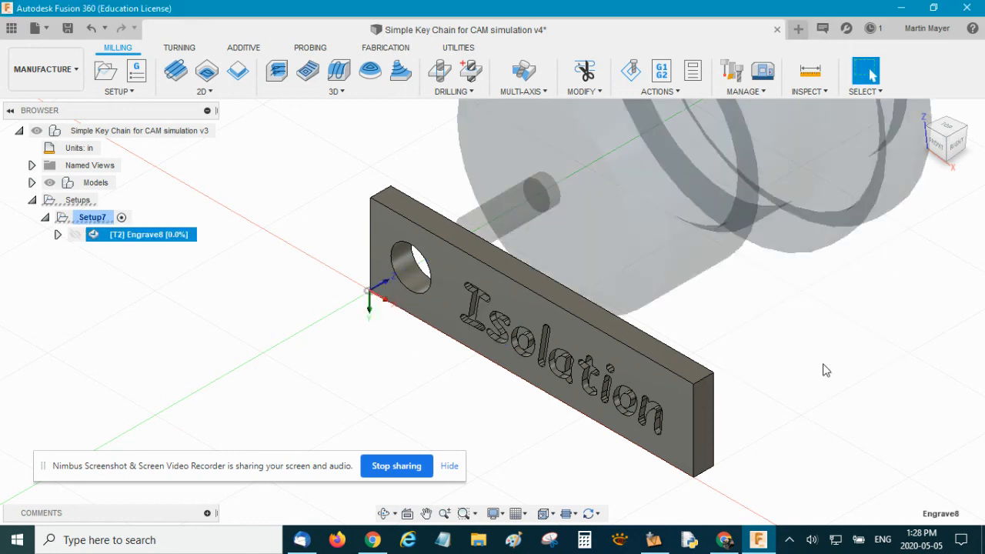
Step: Reopen Engrave8, turn Flip Z Axis back on in its tool orientation, and accept the operation
scroll(826, 371, down, 5)
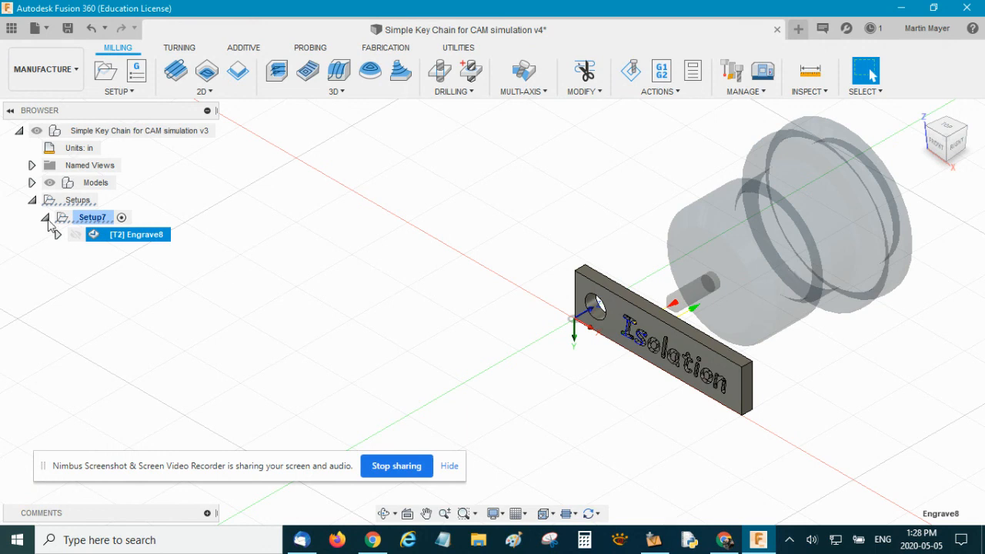
double_click(108, 237)
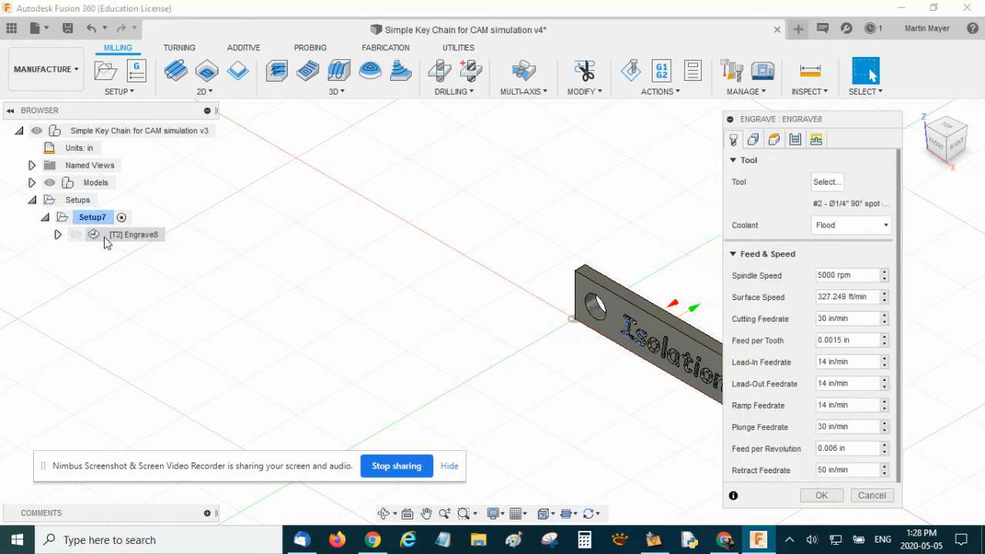
click(753, 139)
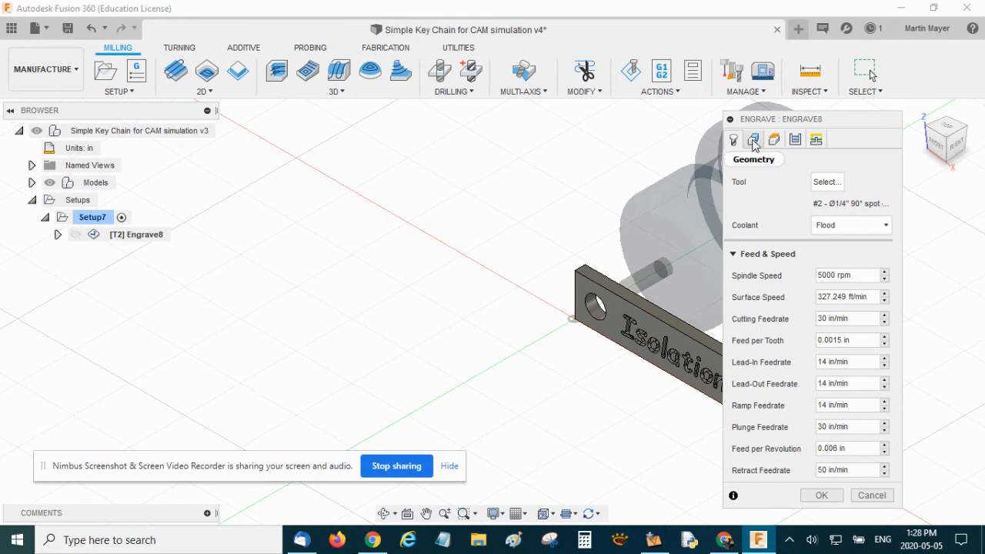
click(812, 275)
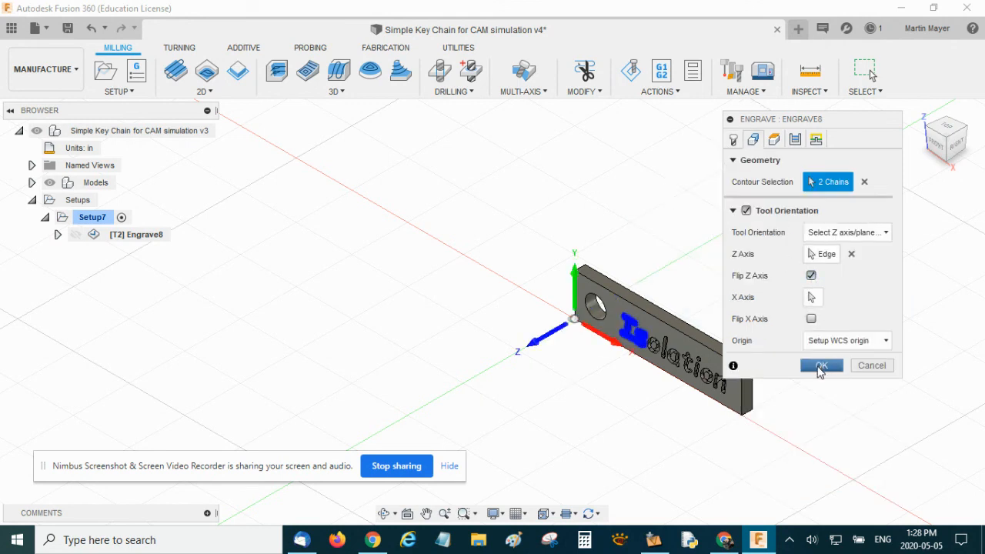
click(820, 368)
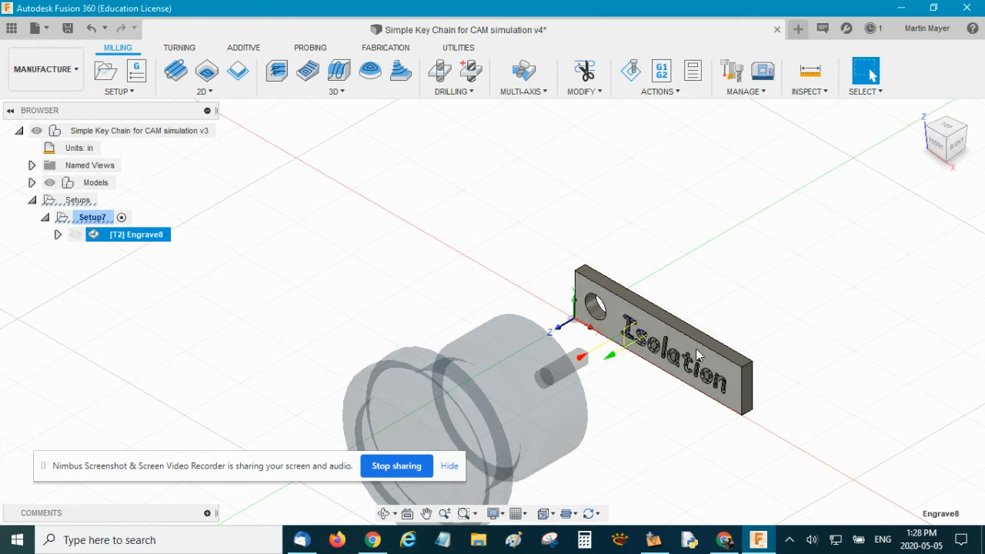
double_click(108, 236)
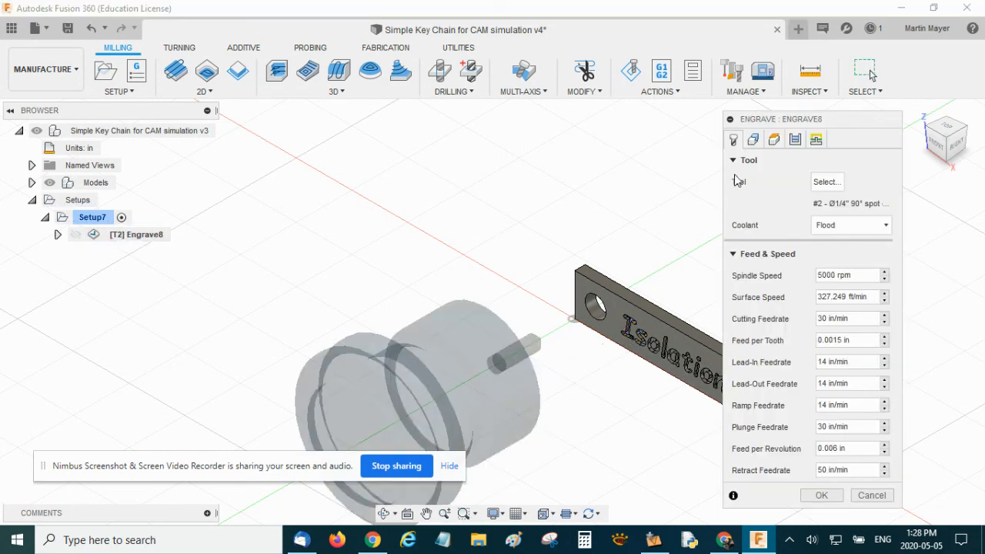
click(754, 141)
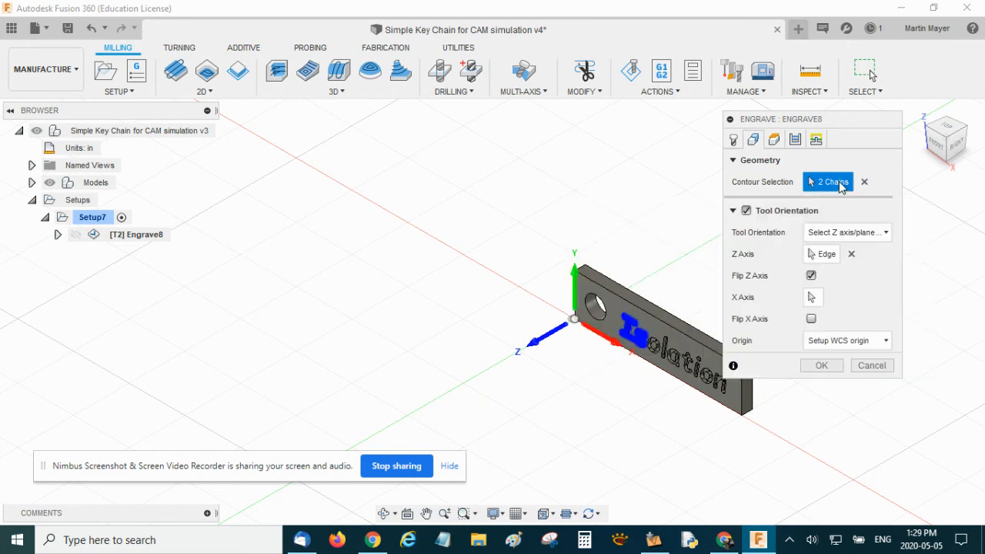
scroll(614, 368, down, 3)
scroll(640, 424, up, 5)
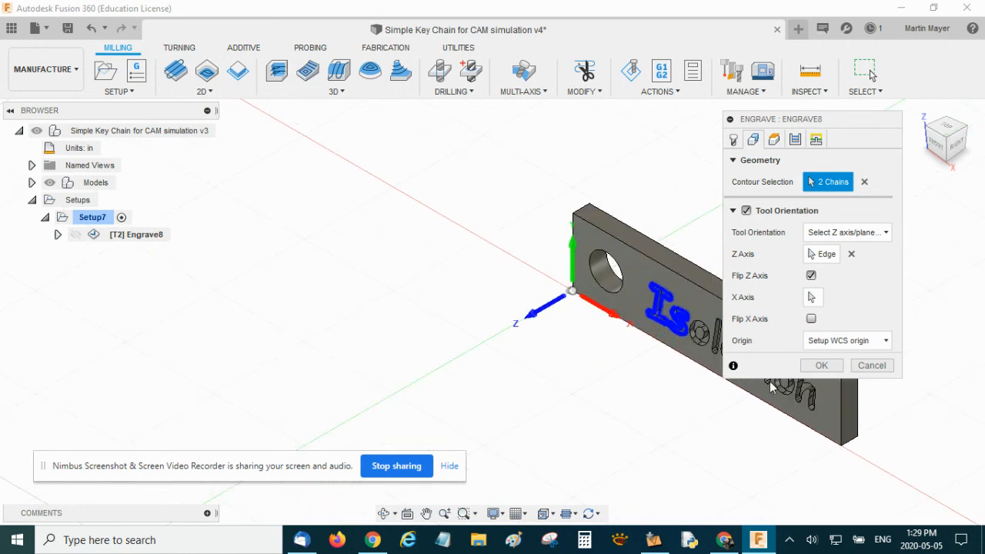
middle_drag(640, 424, 408, 396)
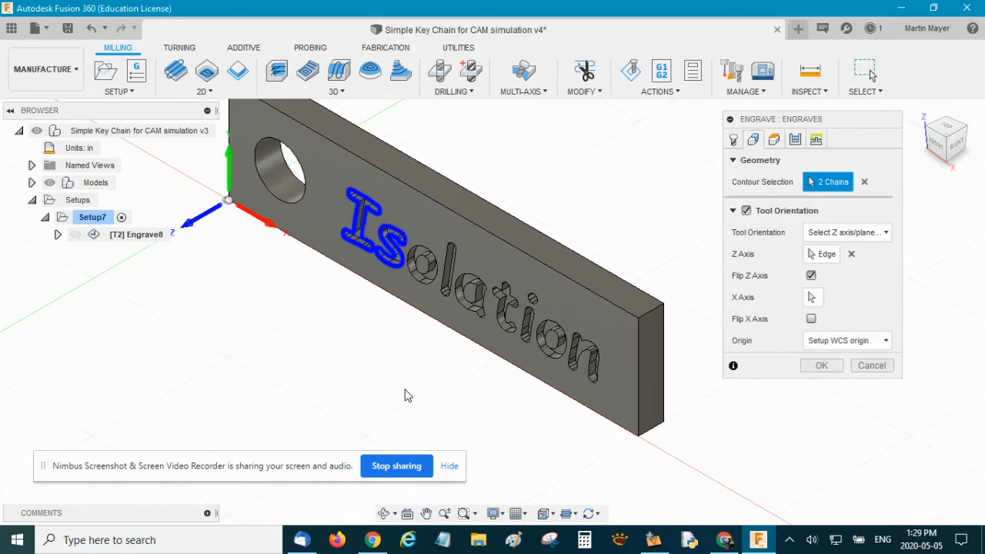
scroll(328, 185, up, 2)
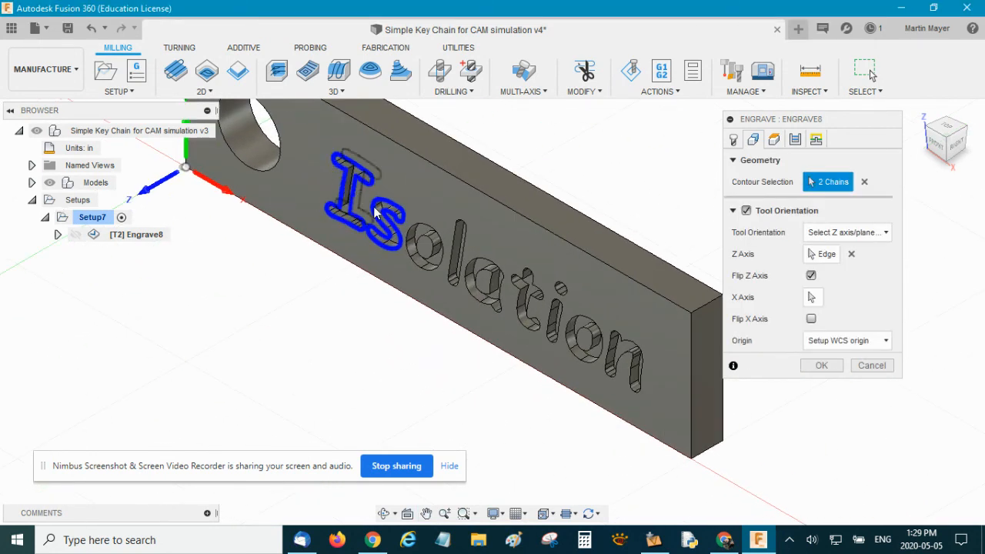
scroll(420, 230, up, 3)
scroll(424, 235, up, 2)
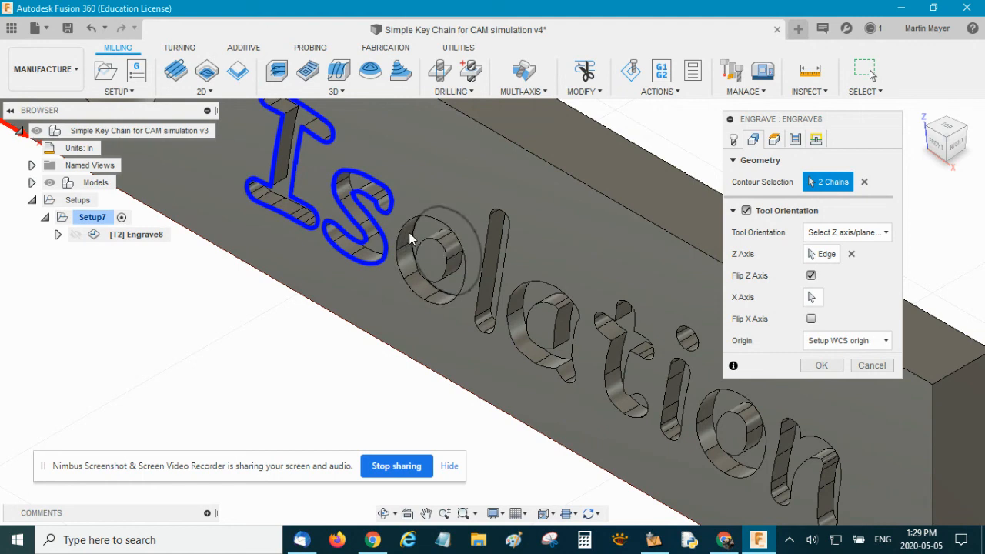
click(409, 240)
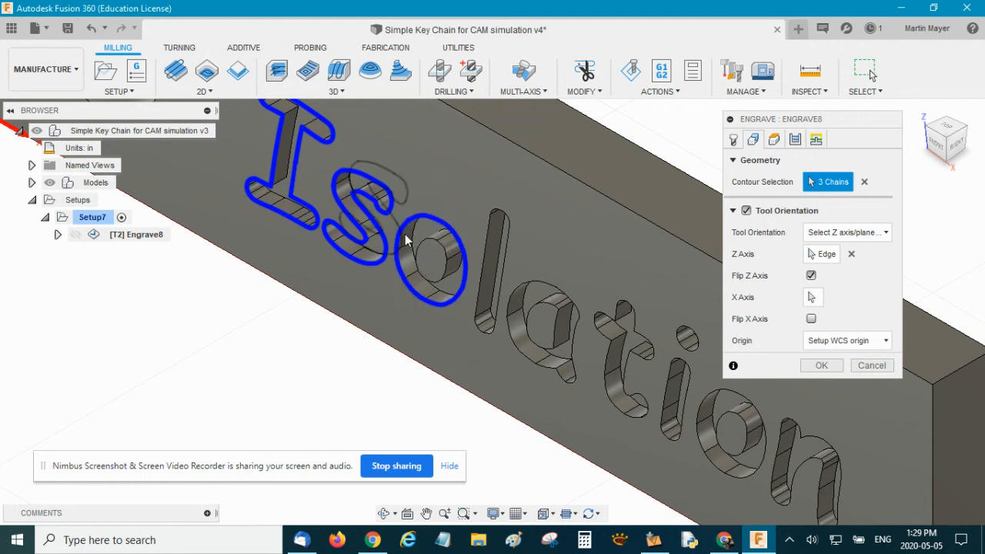
click(420, 252)
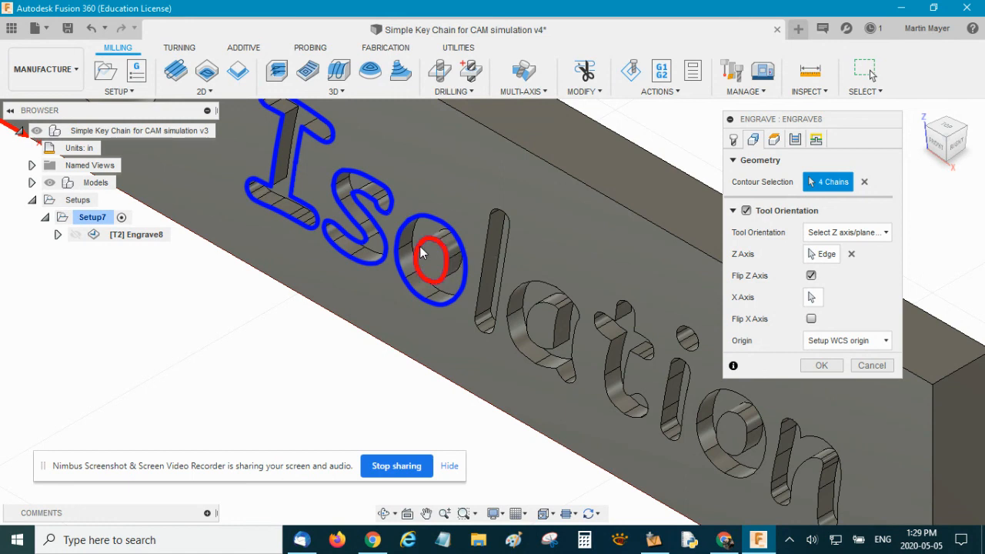
click(482, 264)
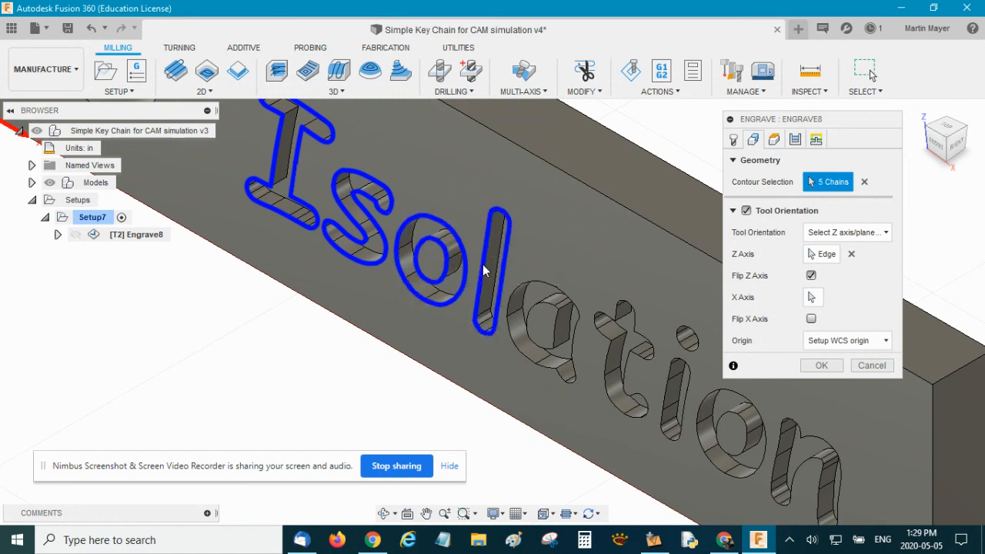
click(527, 304)
click(531, 312)
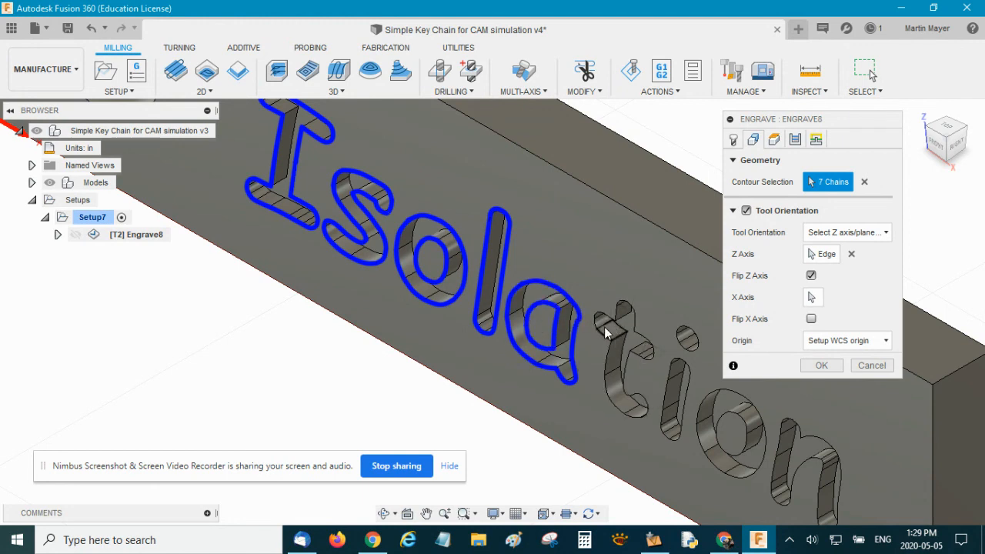
click(623, 342)
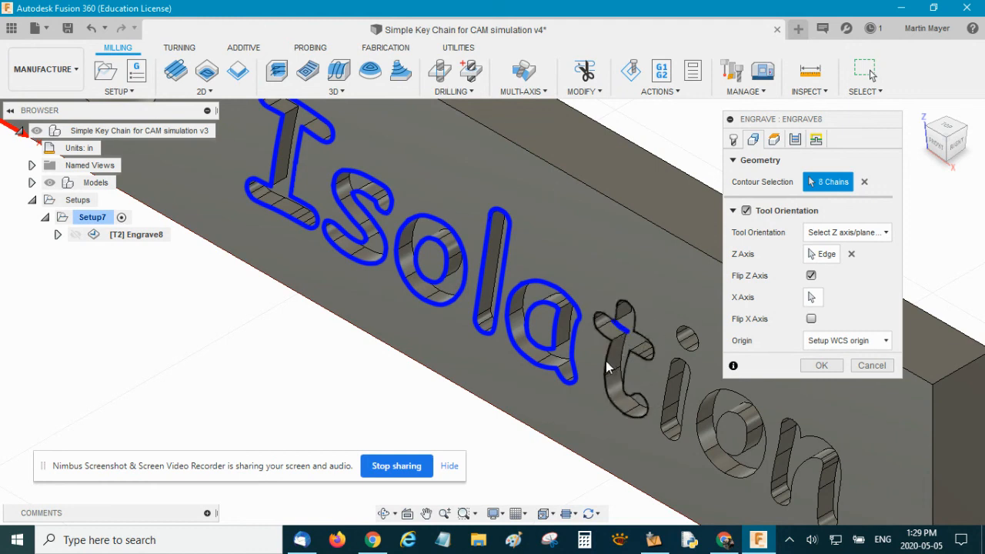
click(625, 345)
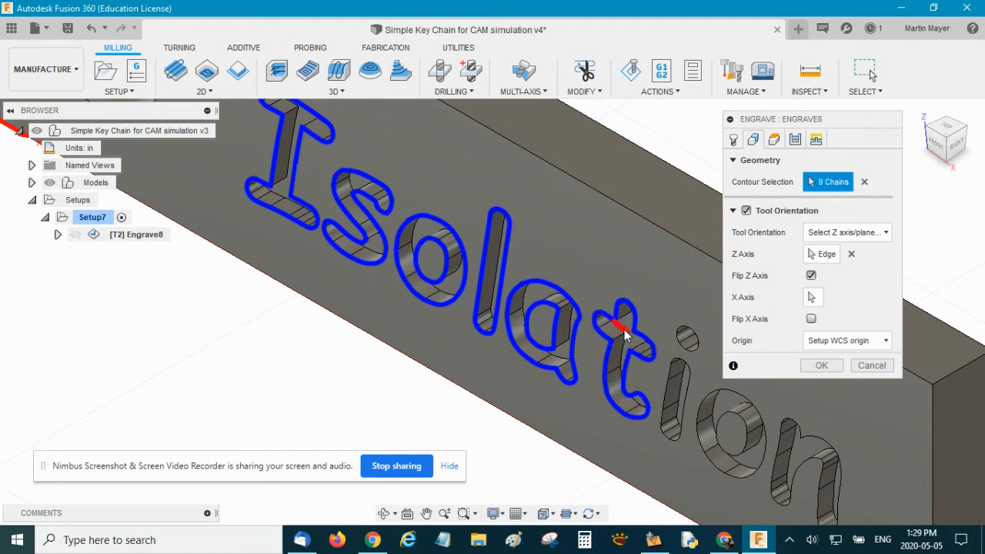
click(623, 331)
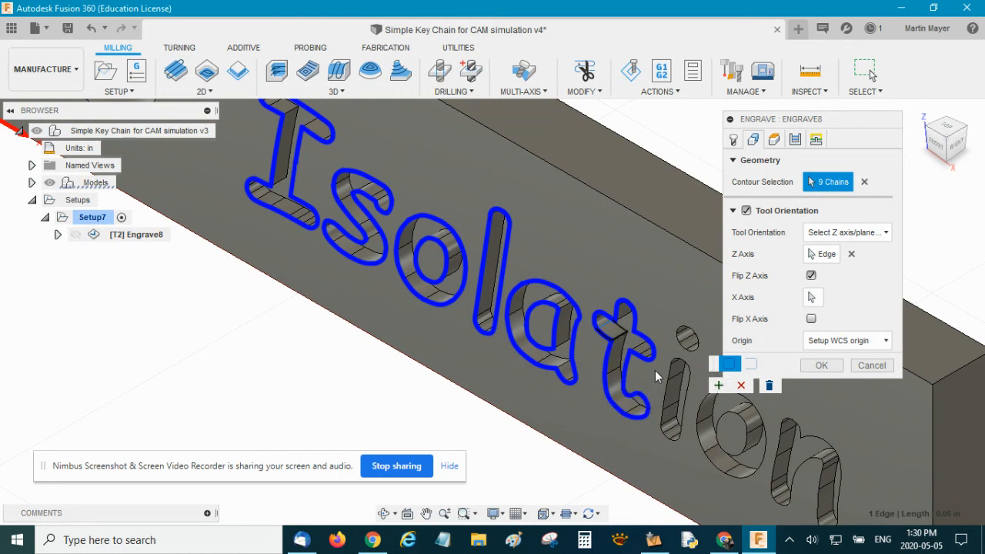
click(92, 32)
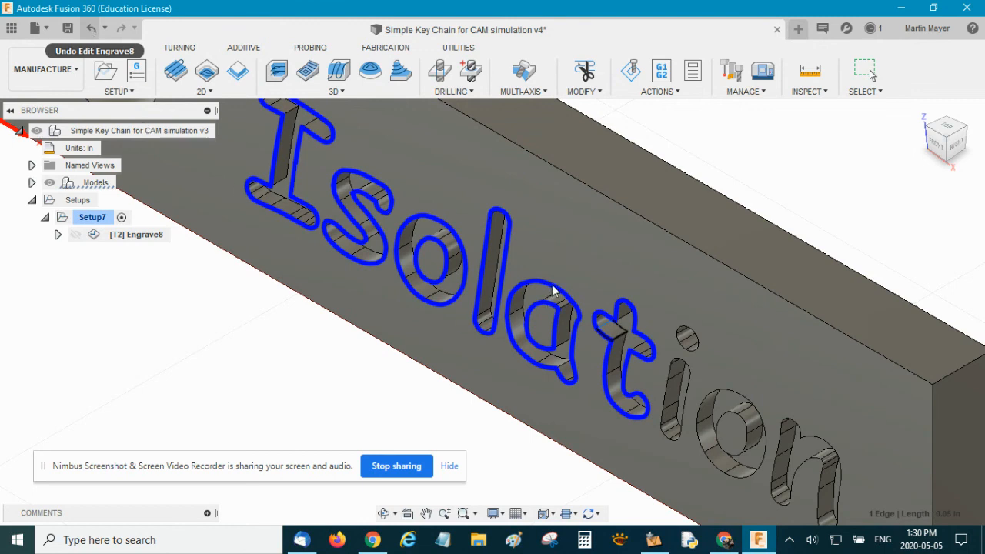
Step: Reopen Engrave8's geometry and add the inner and outer contours of the first "o", the "l", and both contours of the "a"
double_click(108, 238)
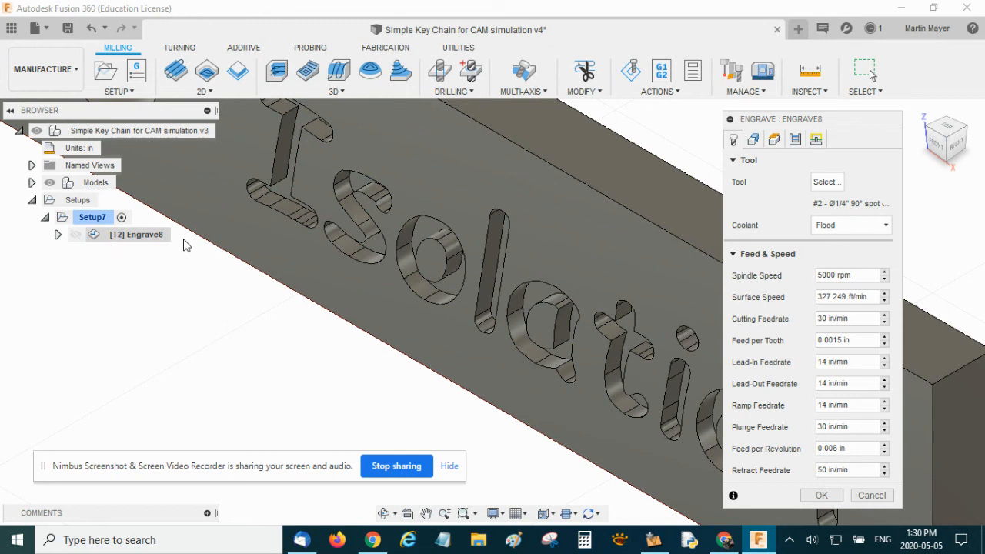
click(754, 142)
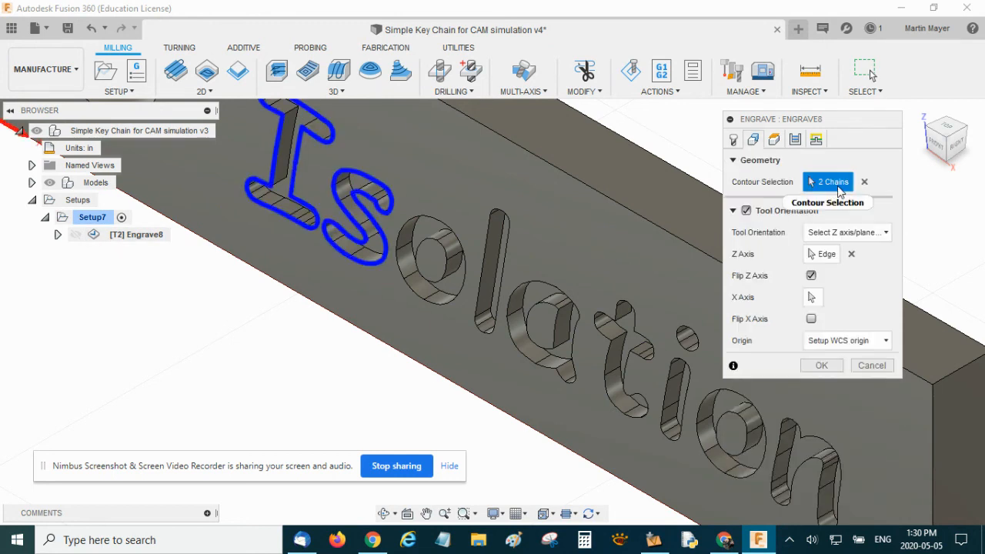
click(453, 261)
click(448, 259)
click(483, 270)
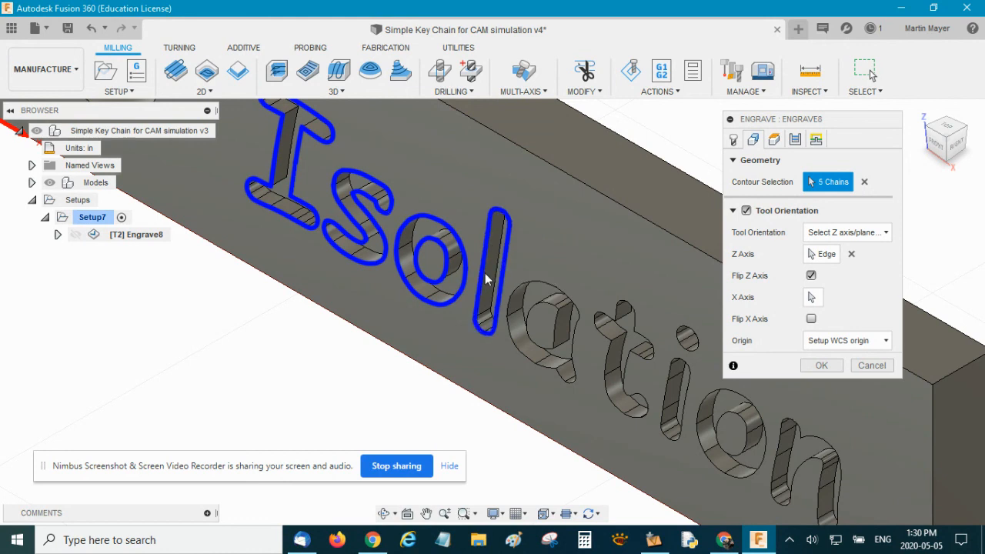
click(514, 290)
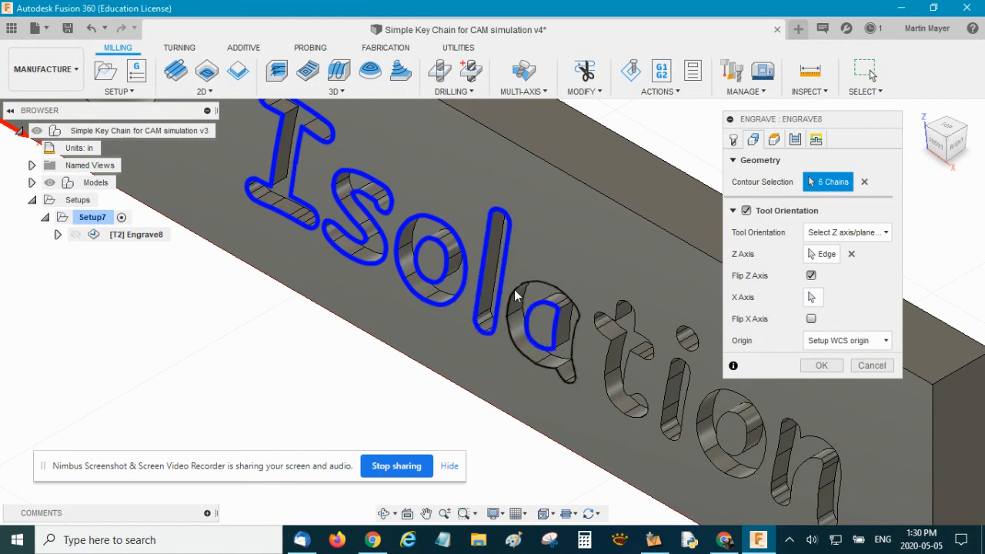
click(538, 311)
Step: Add the contours of the "t", the "i" with its dot, both loops of the second "o" and the "n", and accept the operation
click(637, 368)
click(666, 384)
click(691, 348)
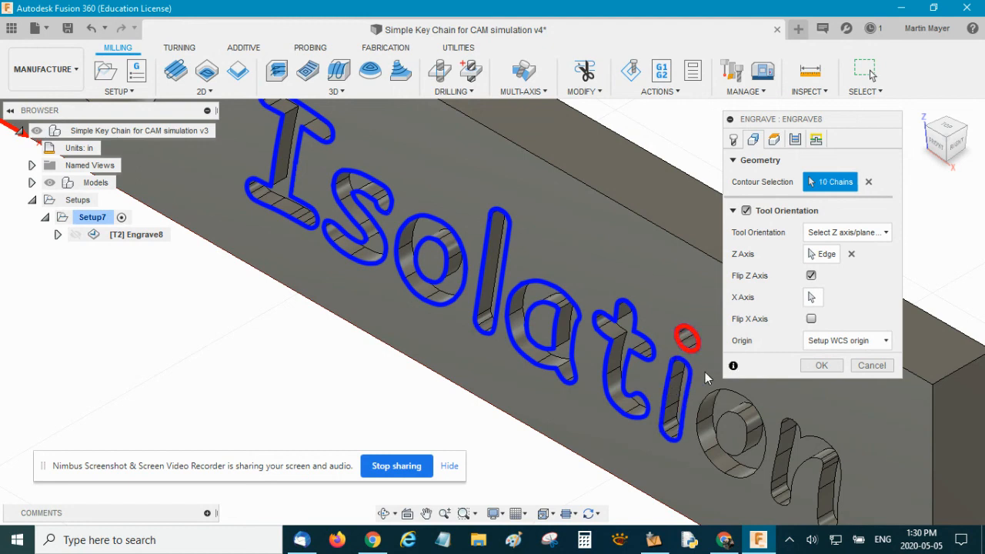
click(724, 416)
click(741, 438)
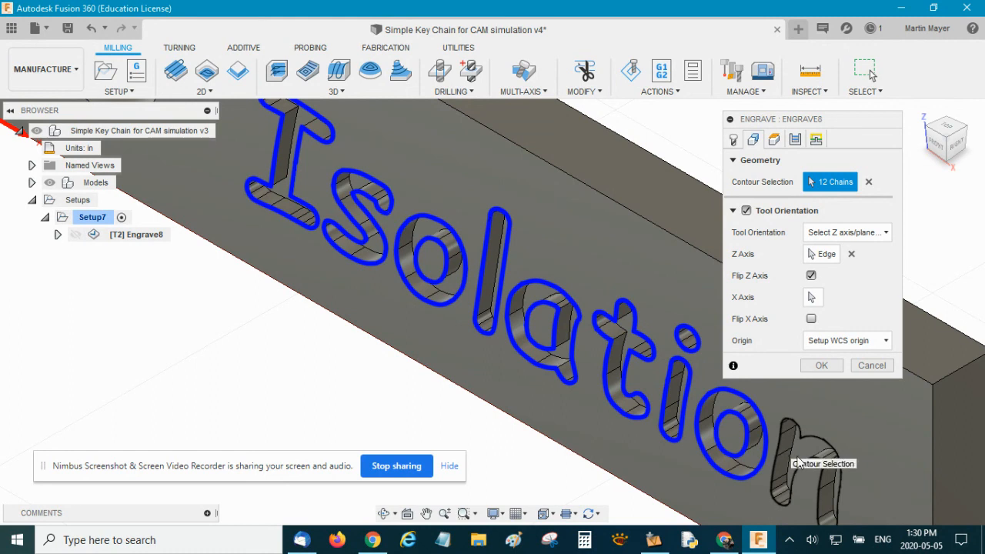
click(822, 465)
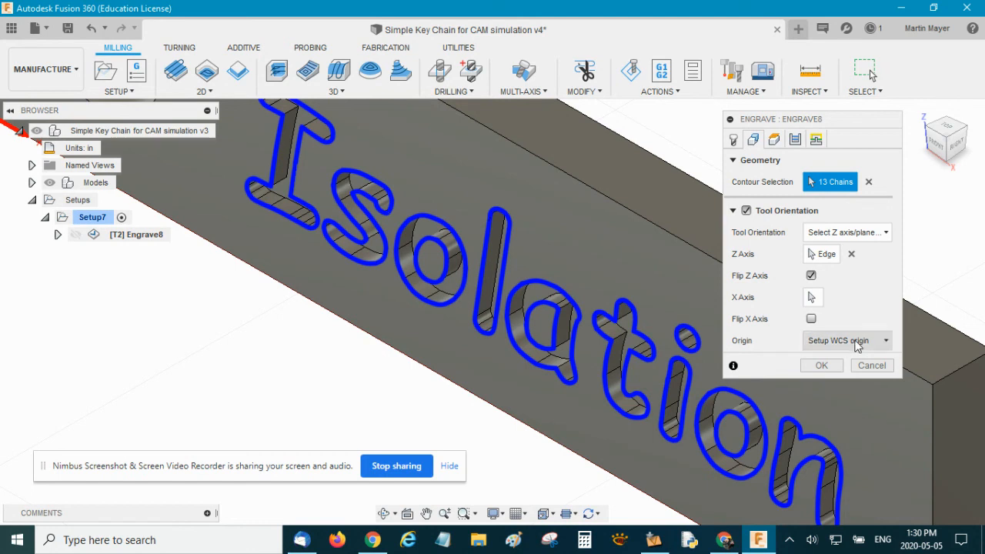
click(822, 365)
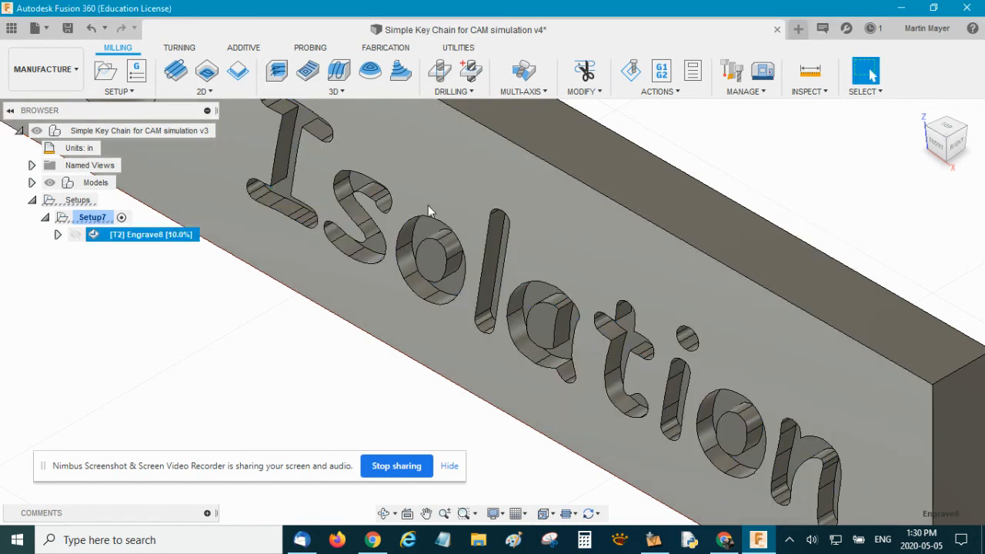
Step: Inspect the engraving toolpath on the key chain, start the simulation of Engrave8, and review its info and machining statistics
scroll(410, 212, down, 4)
scroll(411, 216, down, 3)
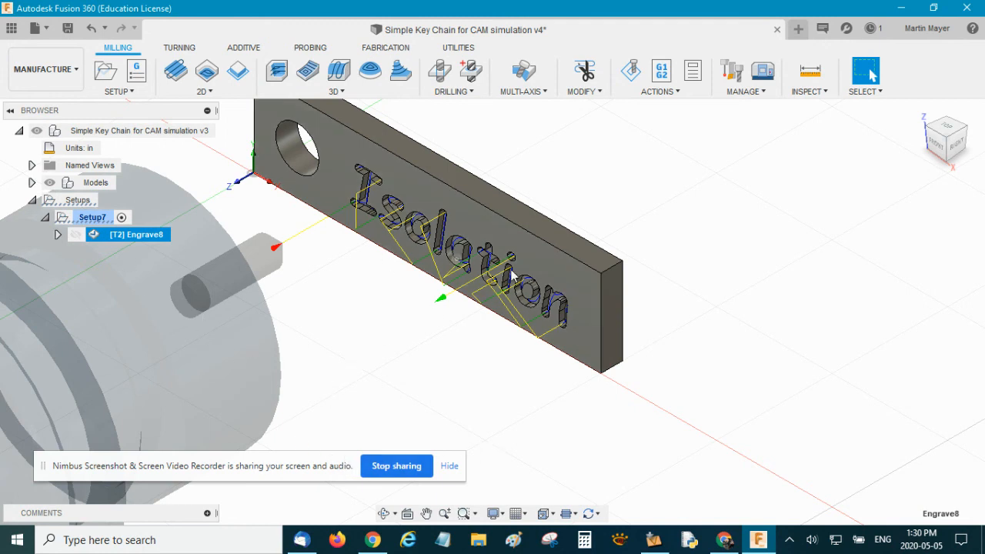
scroll(368, 302, up, 2)
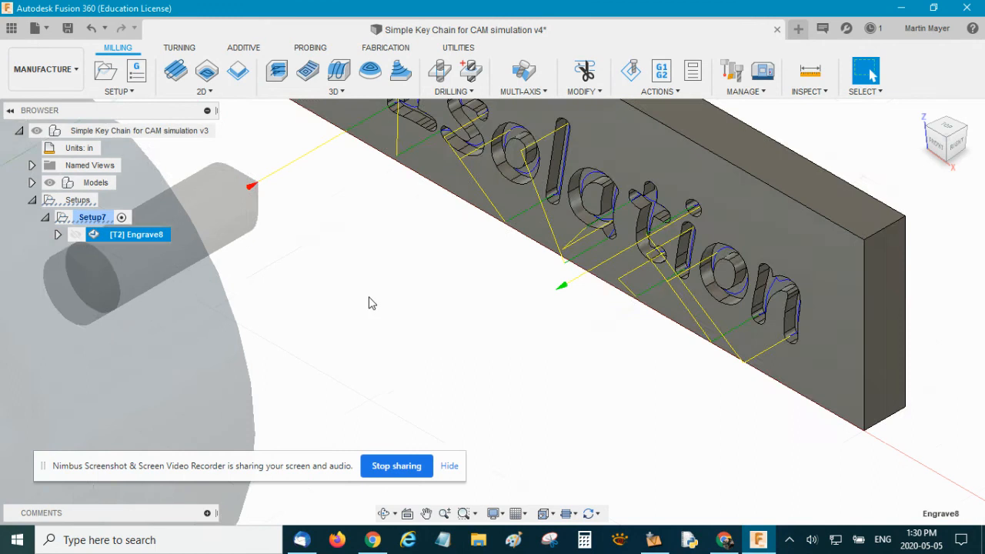
scroll(366, 302, down, 5)
scroll(365, 303, up, 2)
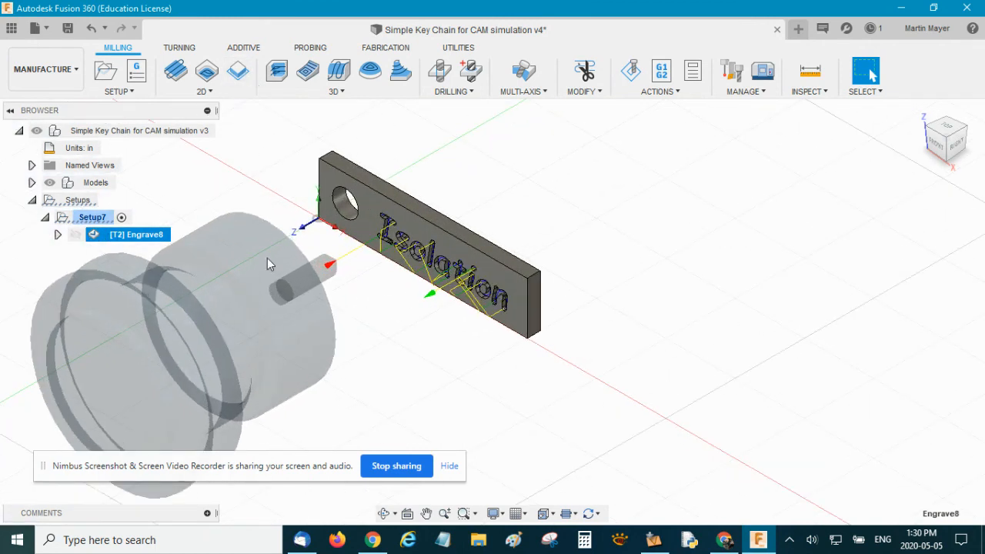
click(662, 94)
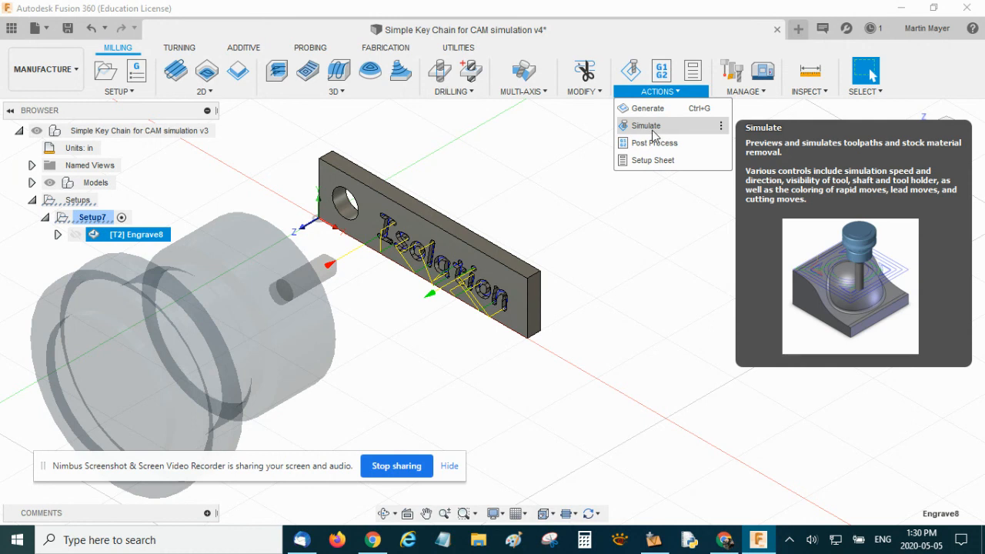
click(651, 131)
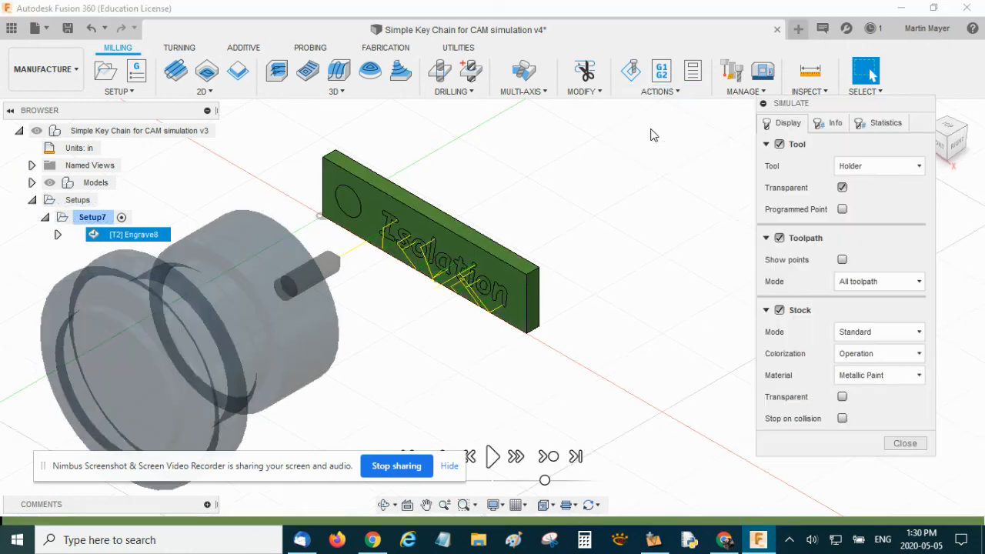
click(832, 126)
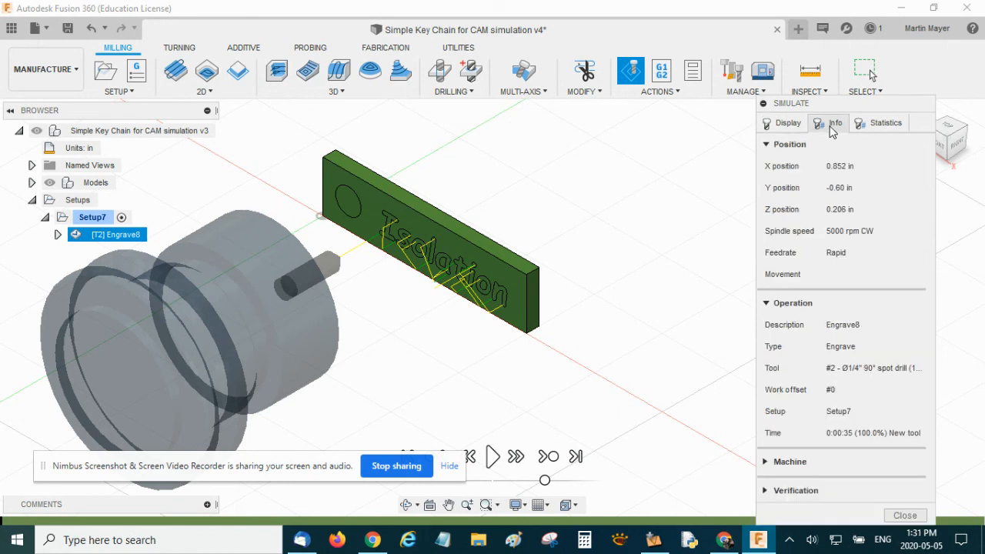
click(882, 124)
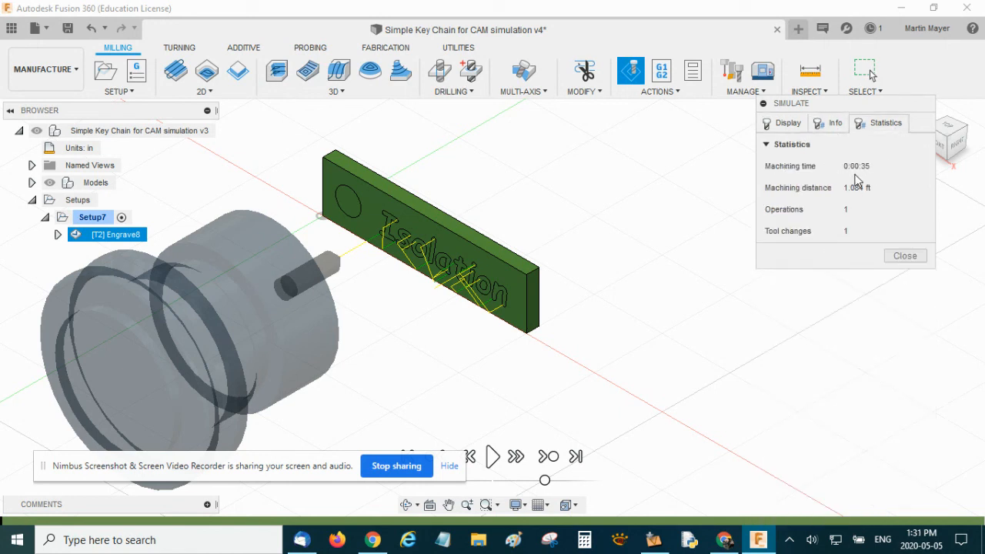
click(832, 124)
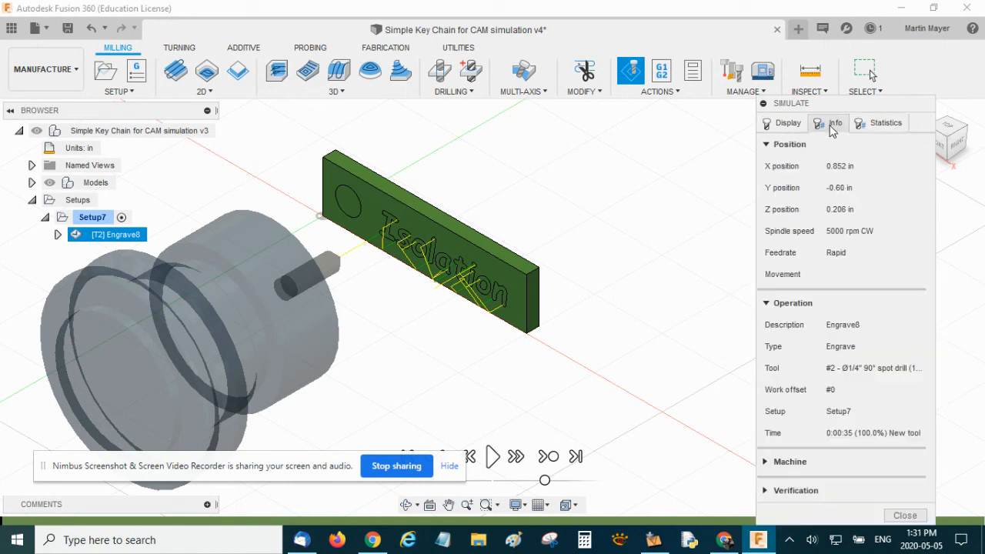
Step: Preview the simulated tool as shaft only and flute only, return to the full holder, and toggle the tool's transparency off and on
click(786, 124)
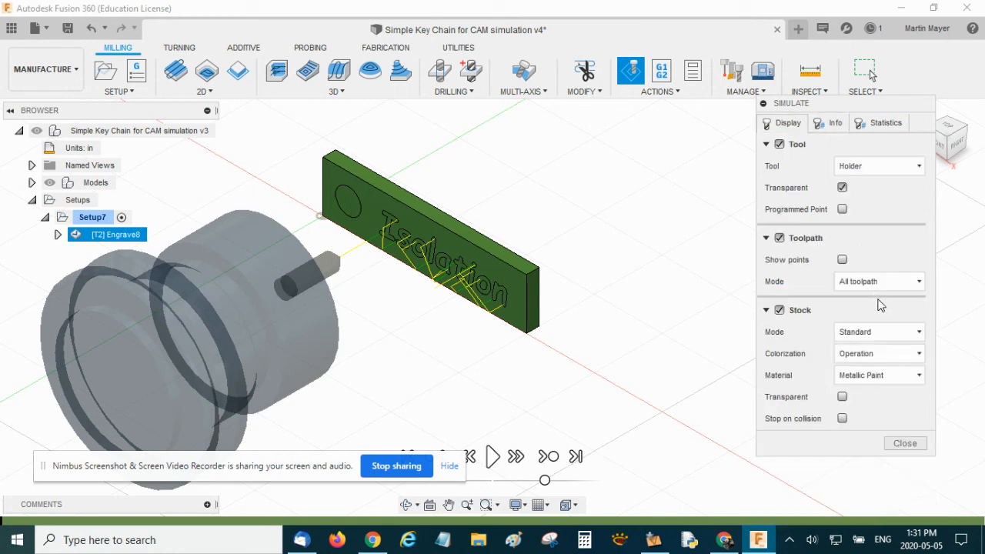
click(881, 167)
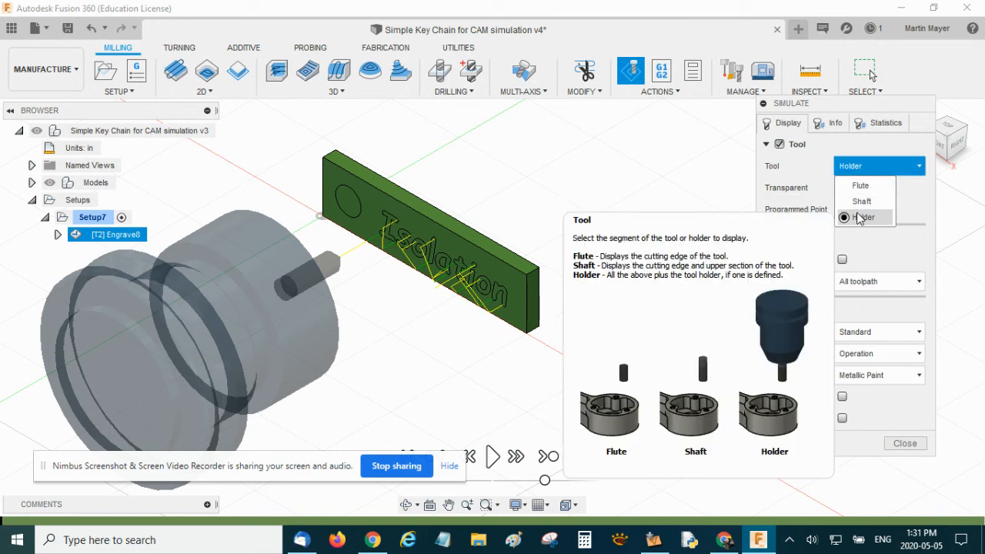
click(862, 201)
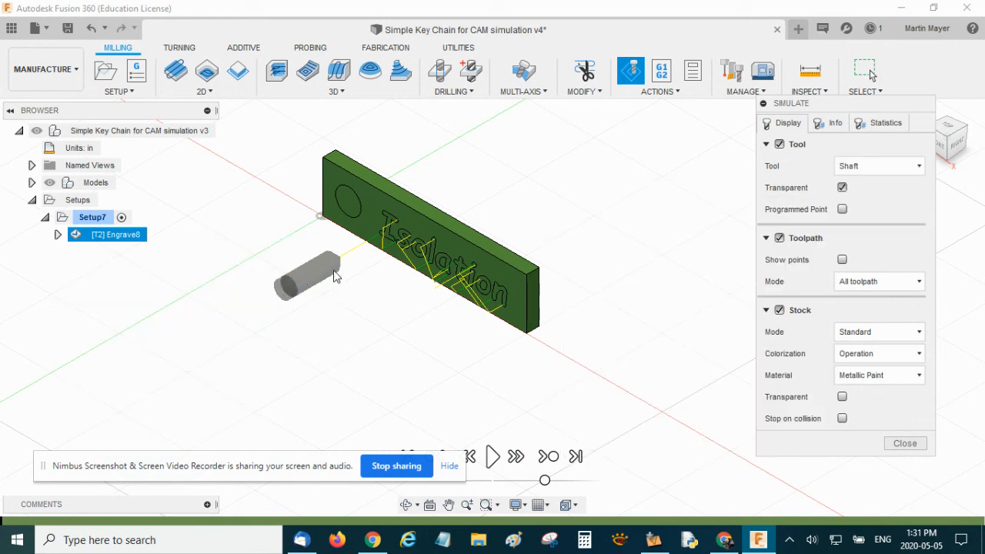
click(869, 168)
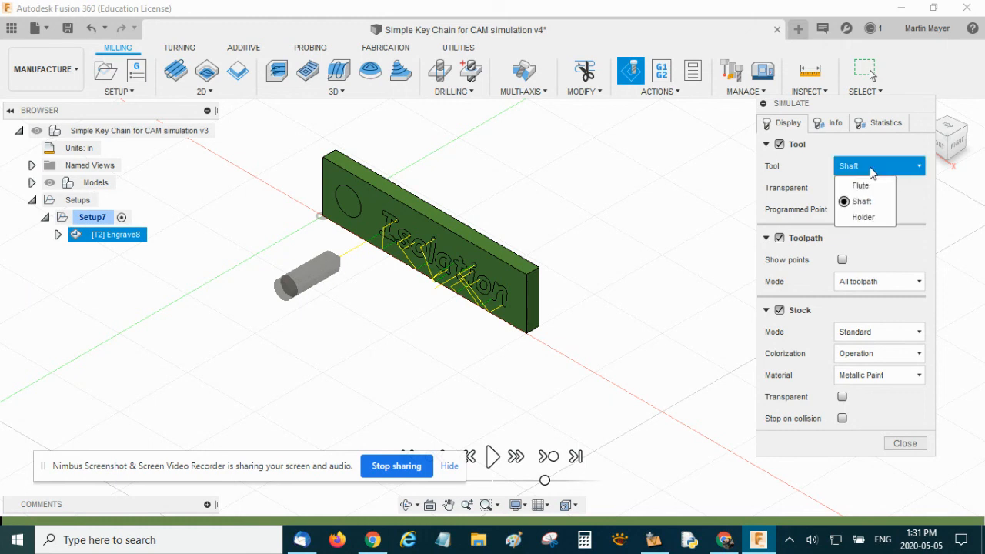
click(861, 189)
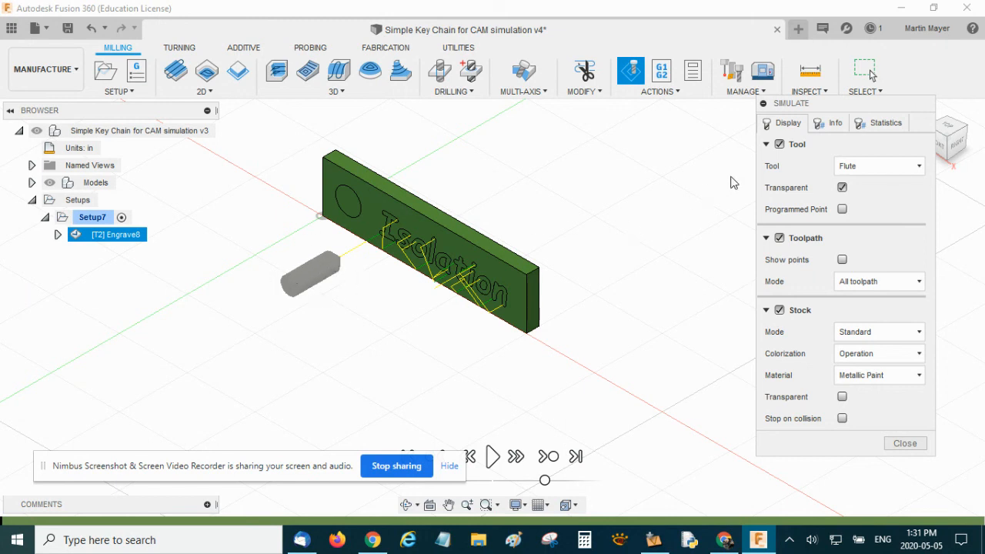
click(872, 169)
click(860, 218)
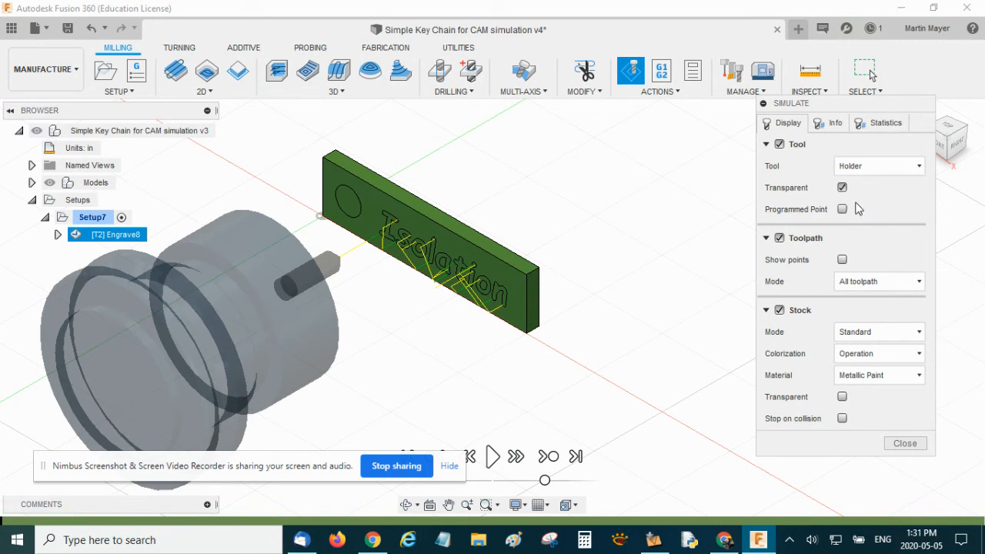
click(842, 188)
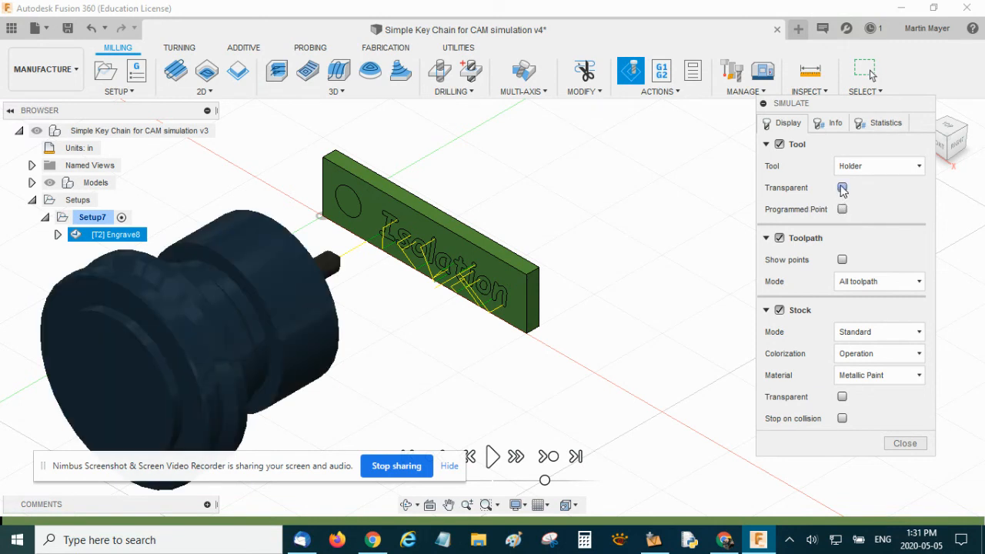
click(842, 187)
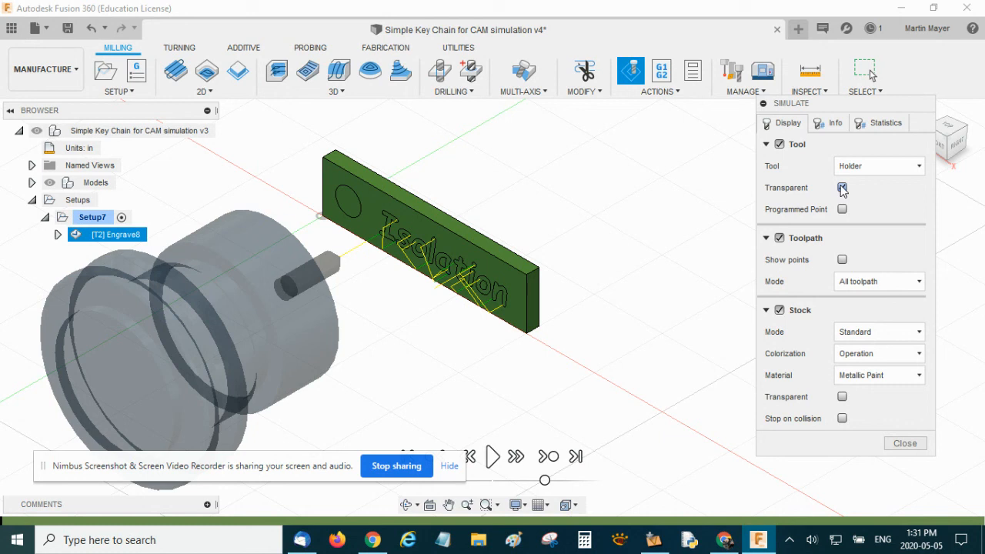
Step: Hide and show the toolpath lines in the simulation twice, leaving them displayed
click(780, 239)
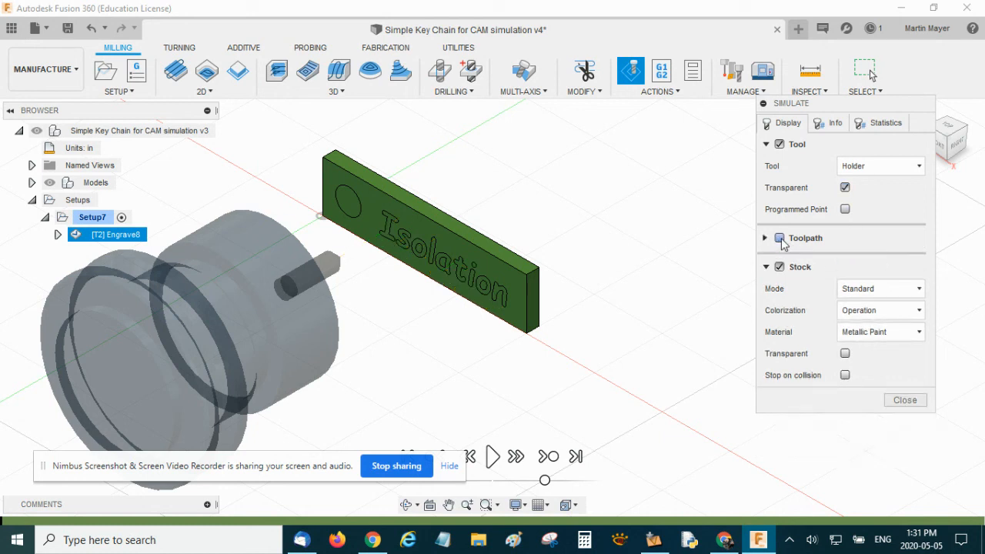
click(780, 238)
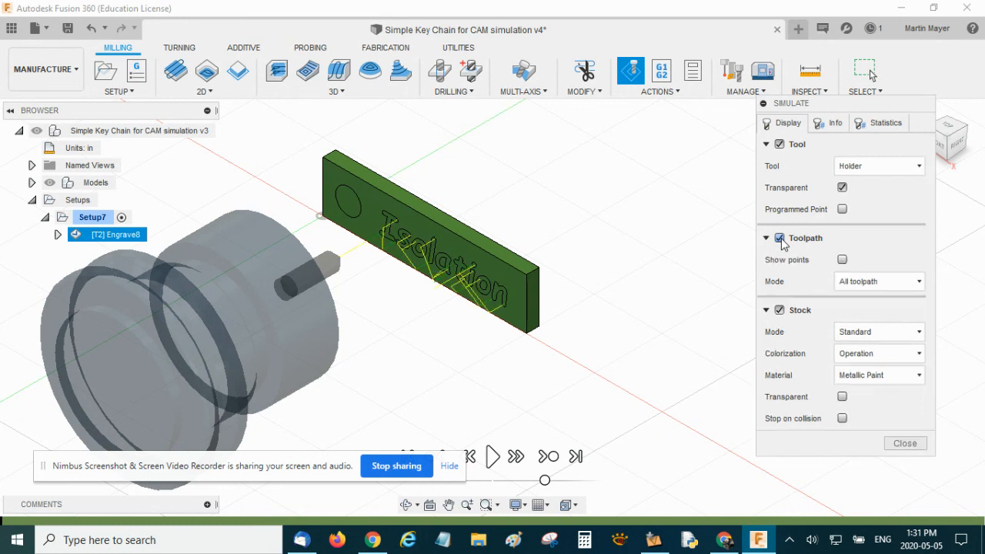
click(780, 238)
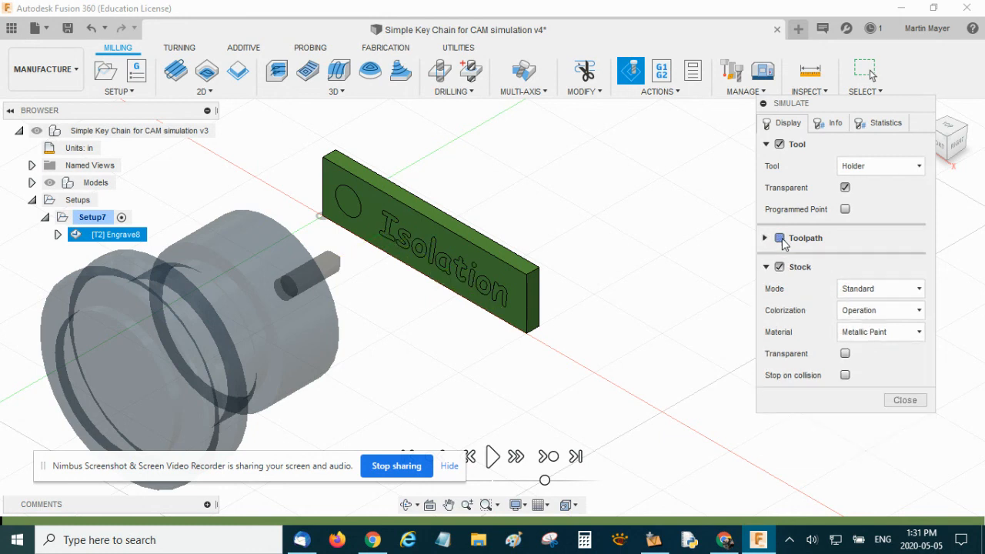
click(780, 239)
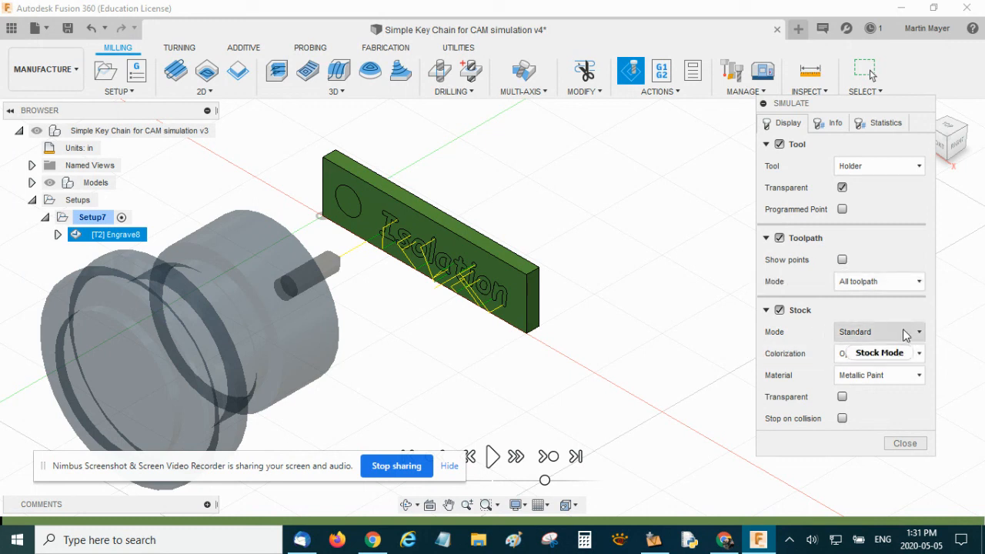
Step: Toggle the simulated stock off and on to compare it with the model, and briefly switch stock transparency
click(780, 311)
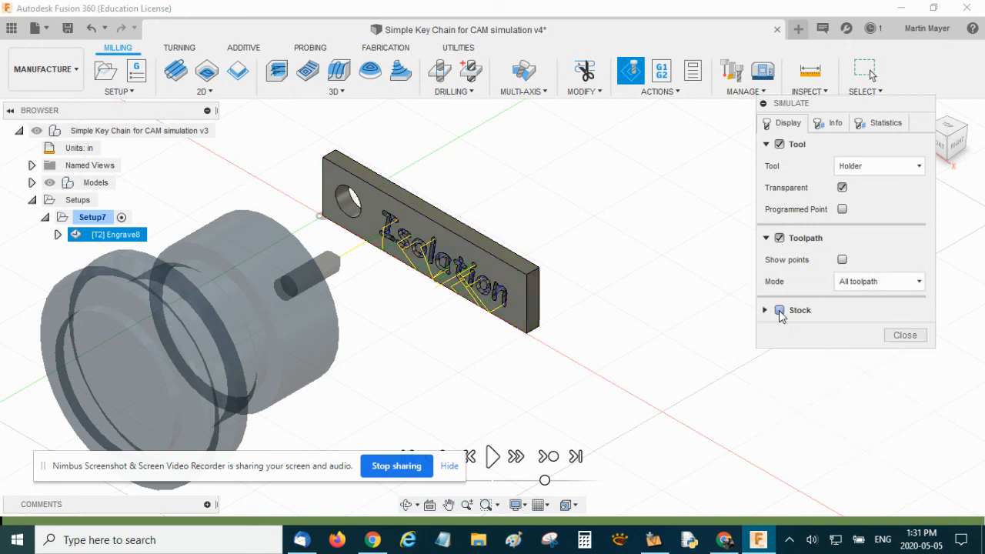
click(779, 311)
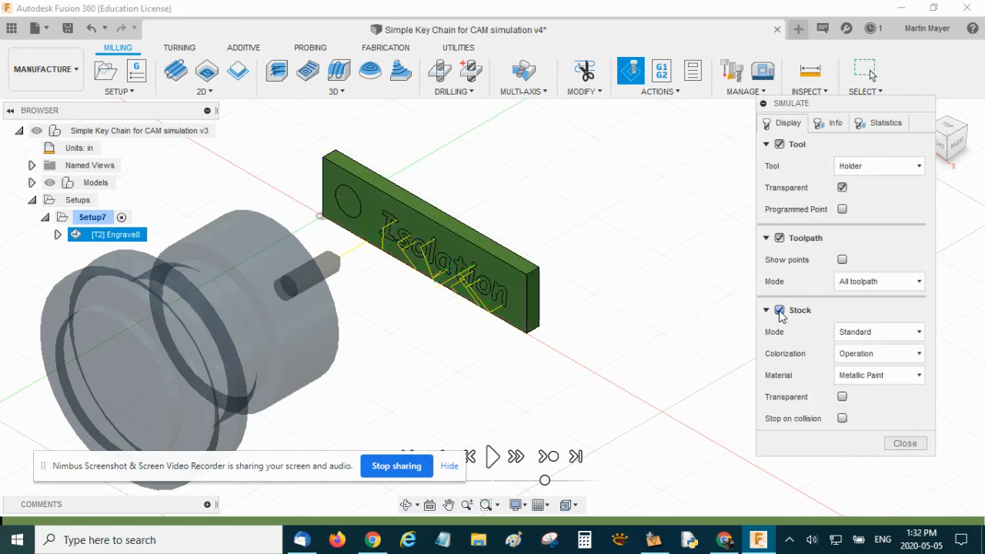
click(780, 311)
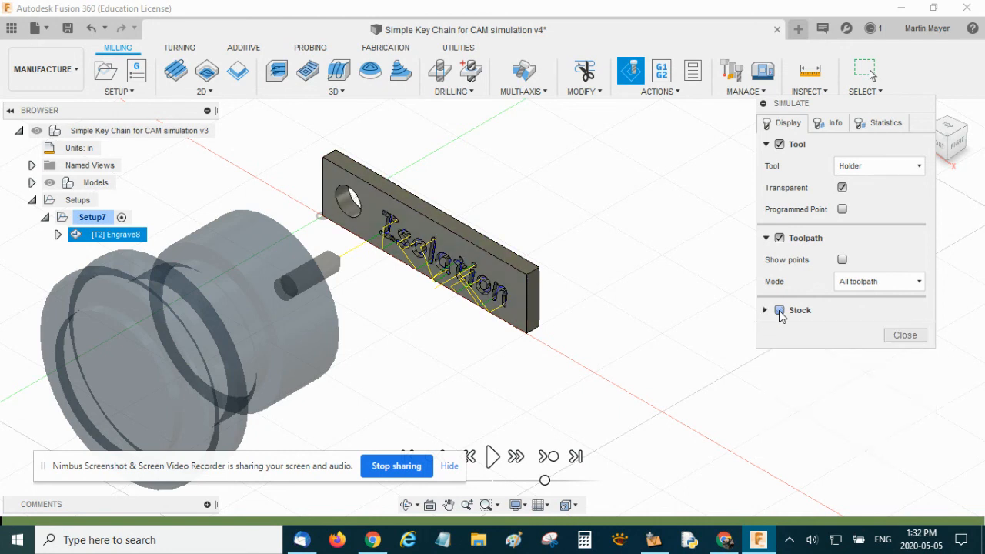
click(779, 311)
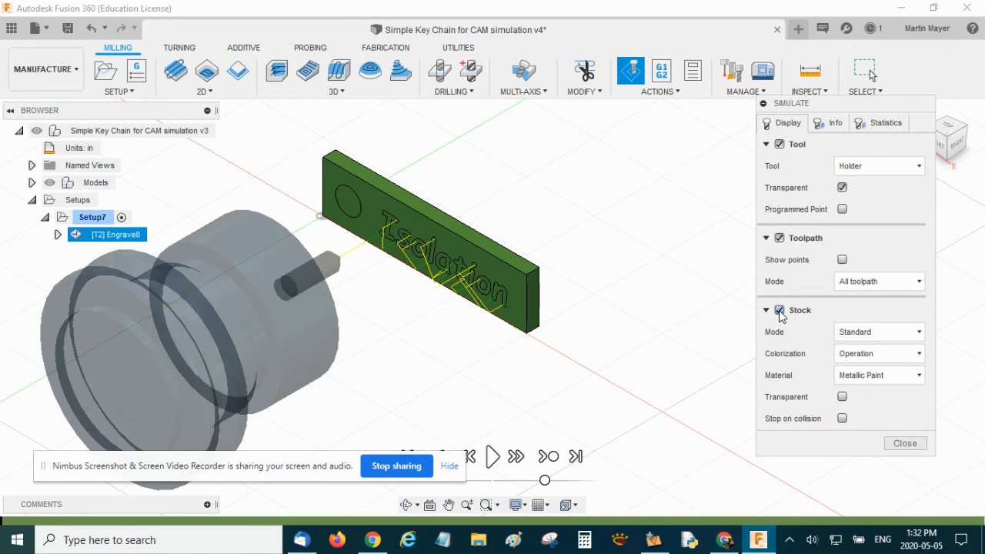
click(780, 311)
click(780, 311)
click(842, 397)
click(842, 398)
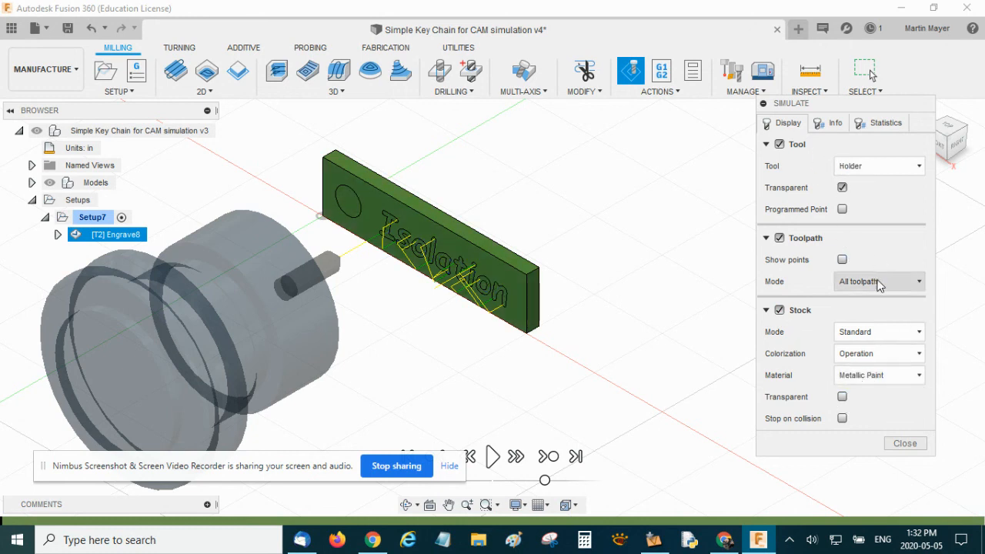
Step: Clear the sharing bar away from the playback controls, play the Engrave8 simulation, and examine the engraved letters up close
drag(339, 465, 860, 504)
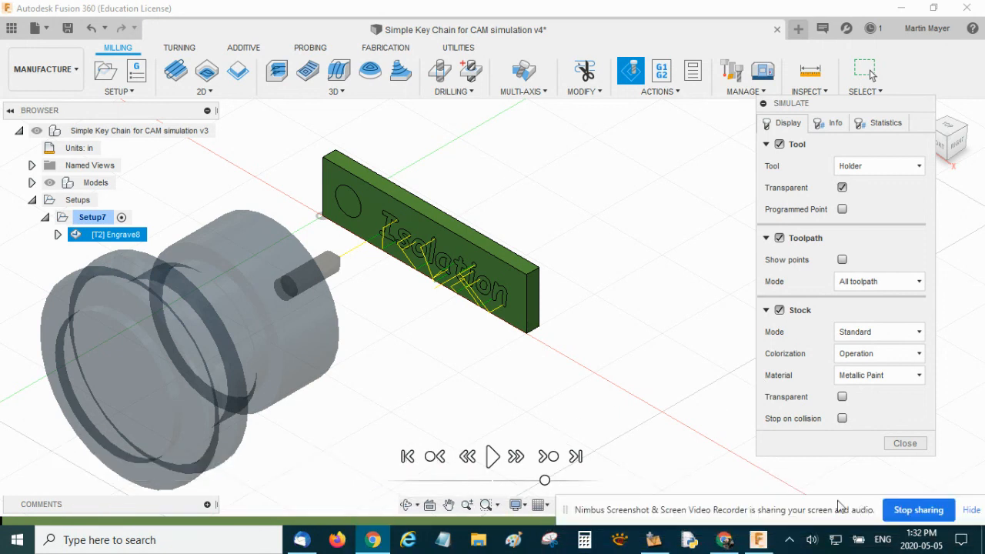
click(492, 457)
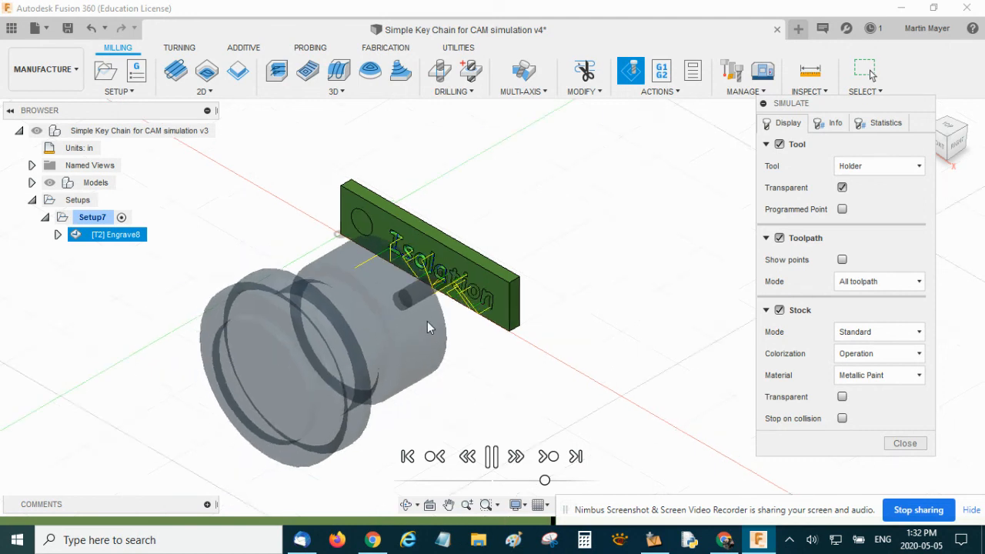
scroll(477, 304, up, 5)
scroll(484, 300, up, 1)
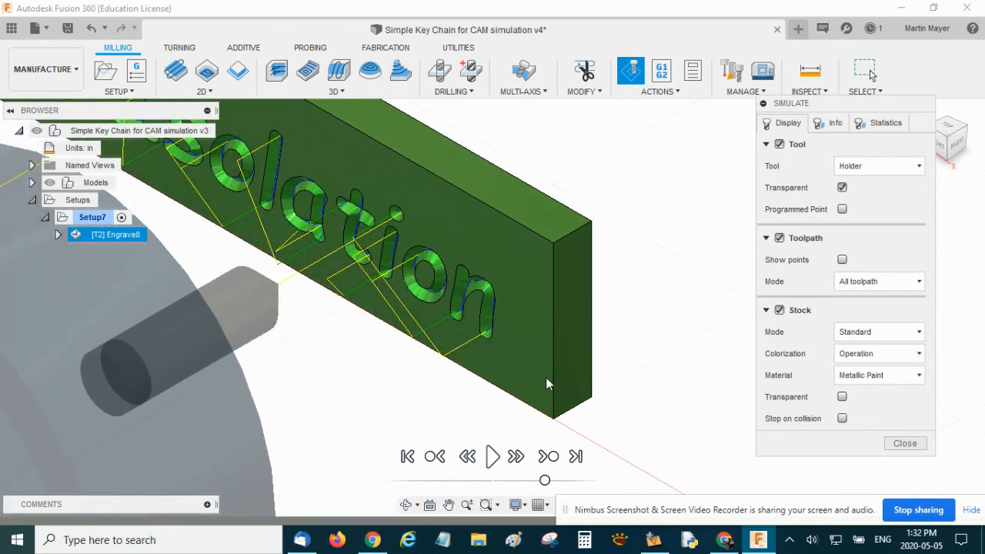
scroll(536, 372, up, 2)
scroll(536, 371, down, 5)
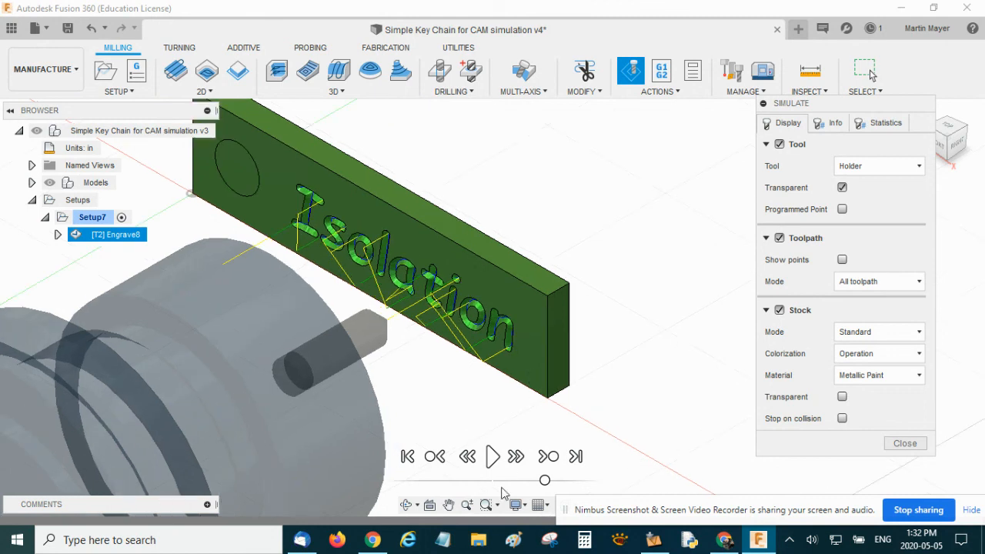
Step: Replay the engraving simulation from the start and set the playback speed to run in reverse while watching the letters
click(410, 459)
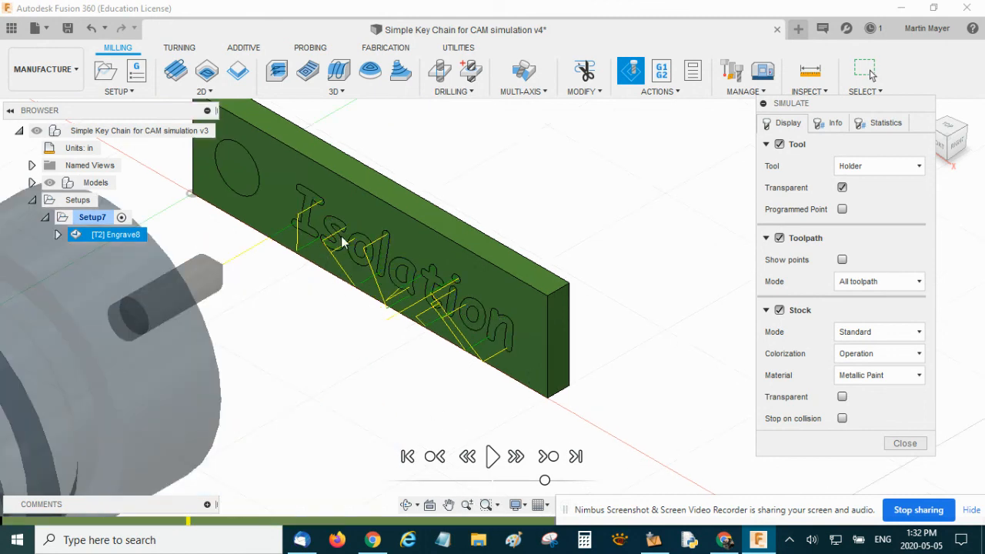
click(493, 459)
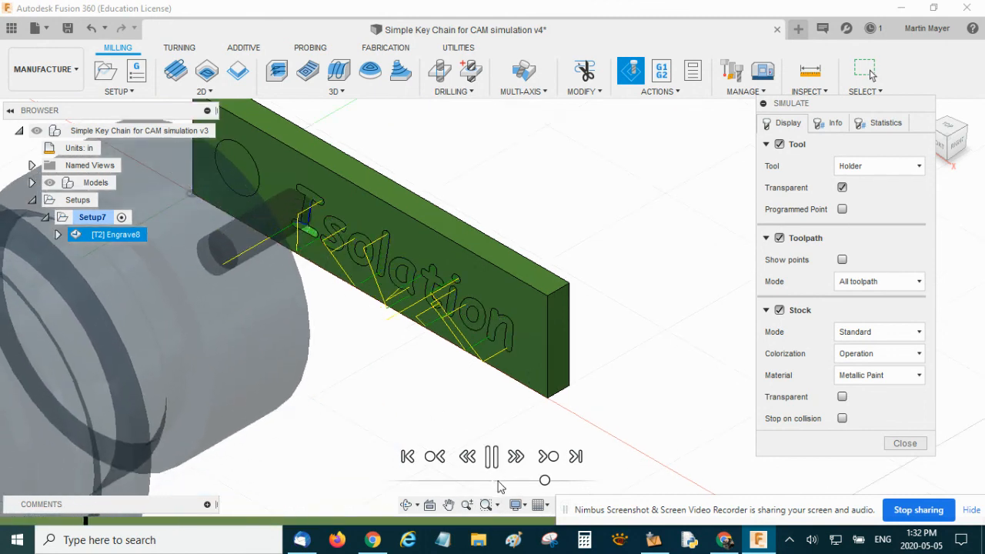
drag(537, 485, 424, 482)
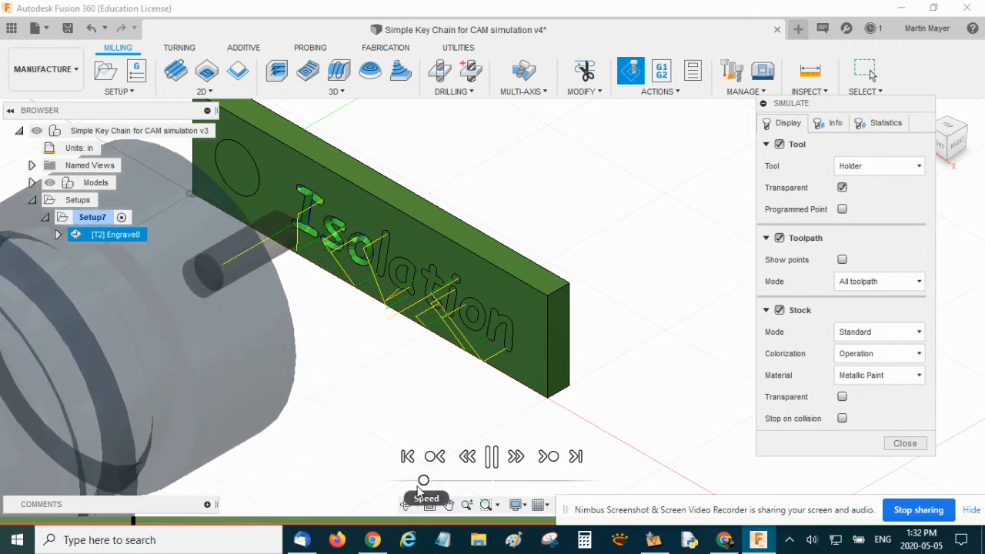
scroll(376, 377, down, 2)
scroll(377, 377, up, 6)
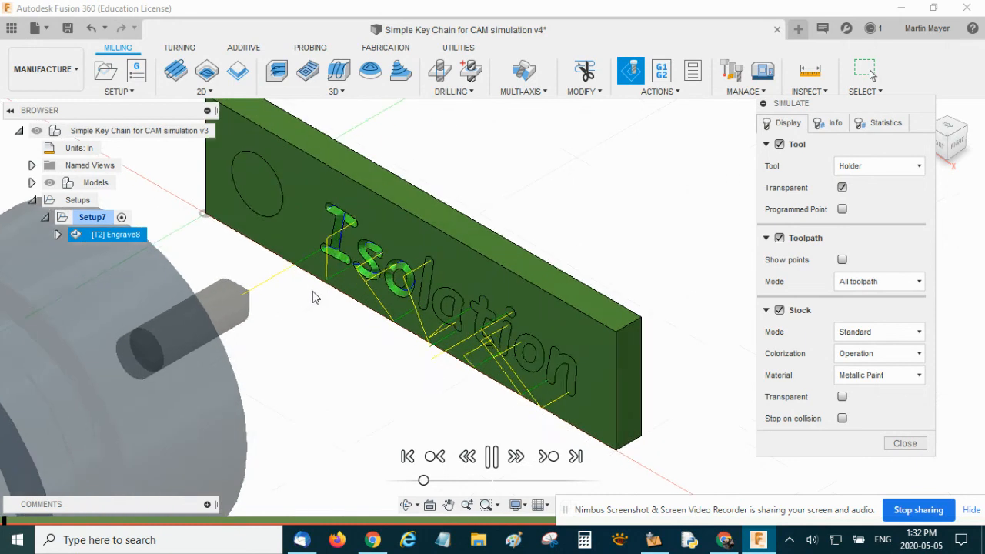
scroll(493, 348, down, 1)
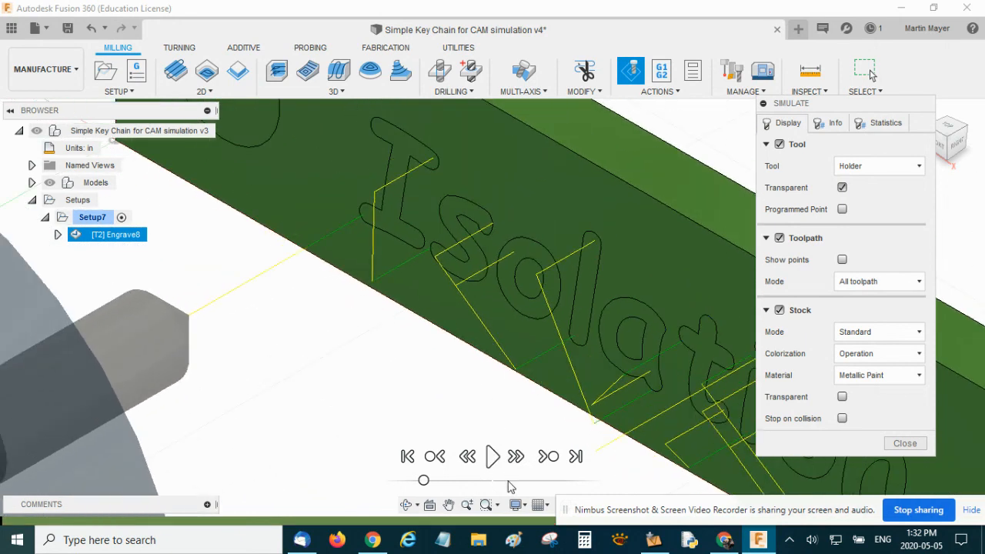
Step: Resume the reverse playback, set the speed back to forward, and return the simulation to its start
click(493, 457)
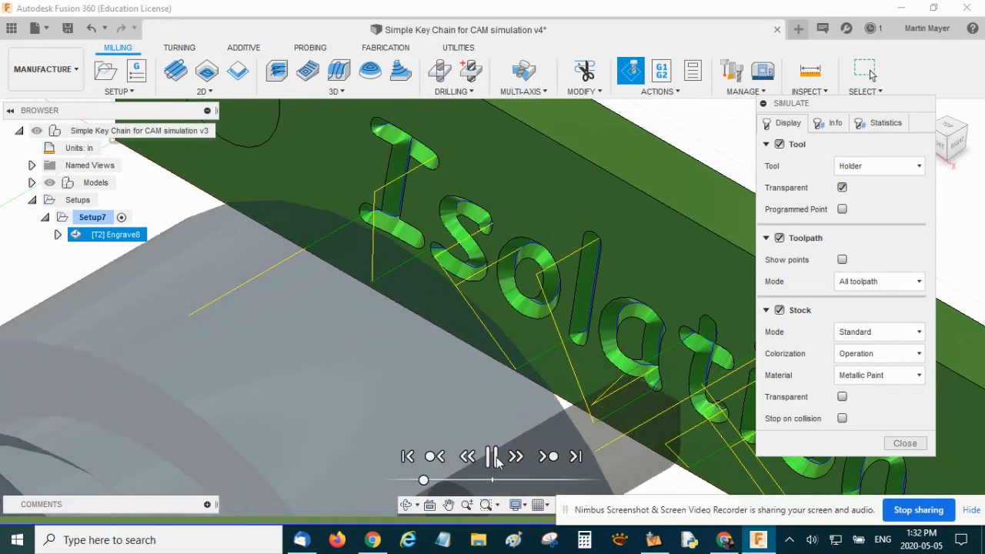
drag(423, 481, 553, 481)
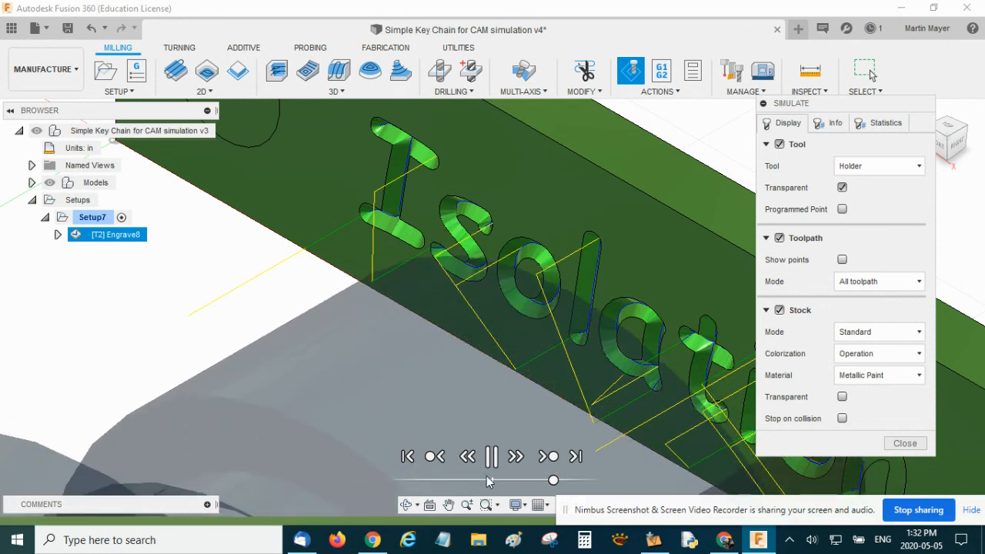
click(493, 457)
click(408, 456)
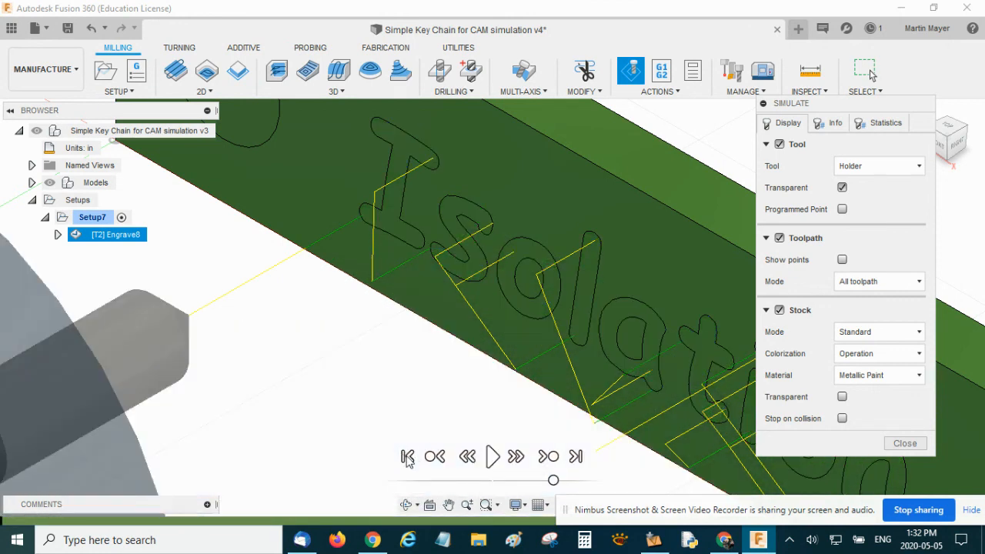
Step: Play the simulation from the start, raise the speed to nearly maximum, inspect the engraved letters, and close the simulation
click(493, 461)
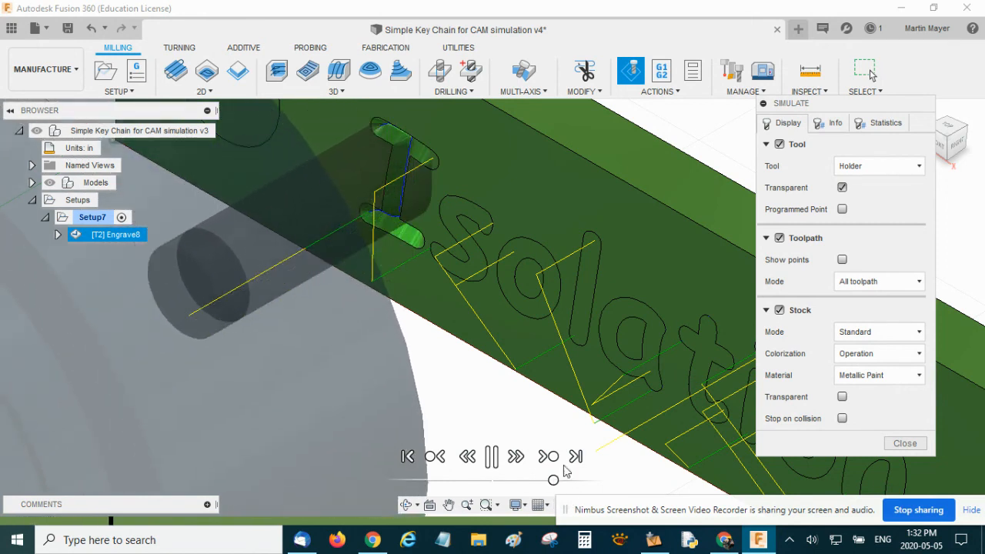
drag(554, 483, 587, 482)
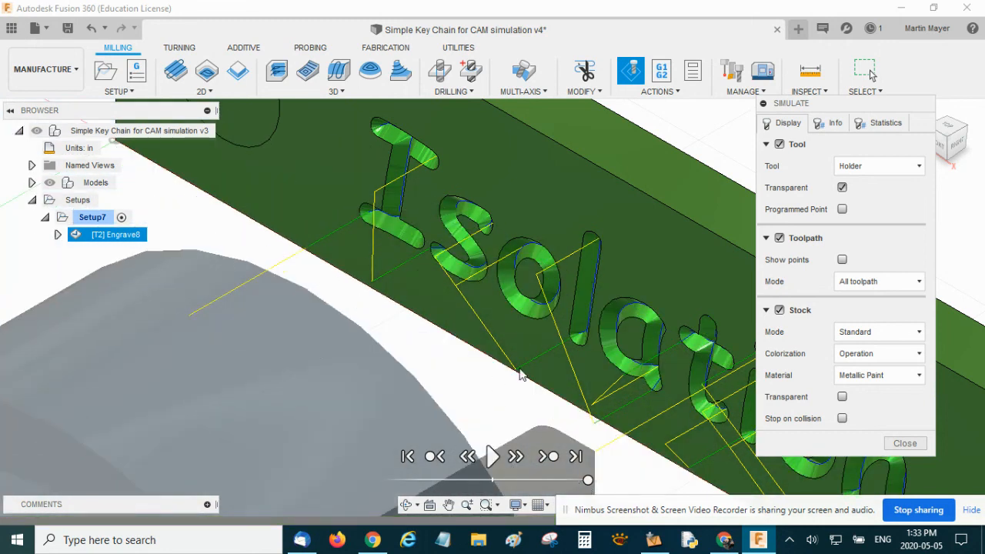
scroll(576, 362, up, 2)
scroll(578, 363, down, 4)
middle_drag(576, 343, 460, 305)
scroll(473, 310, down, 1)
click(899, 444)
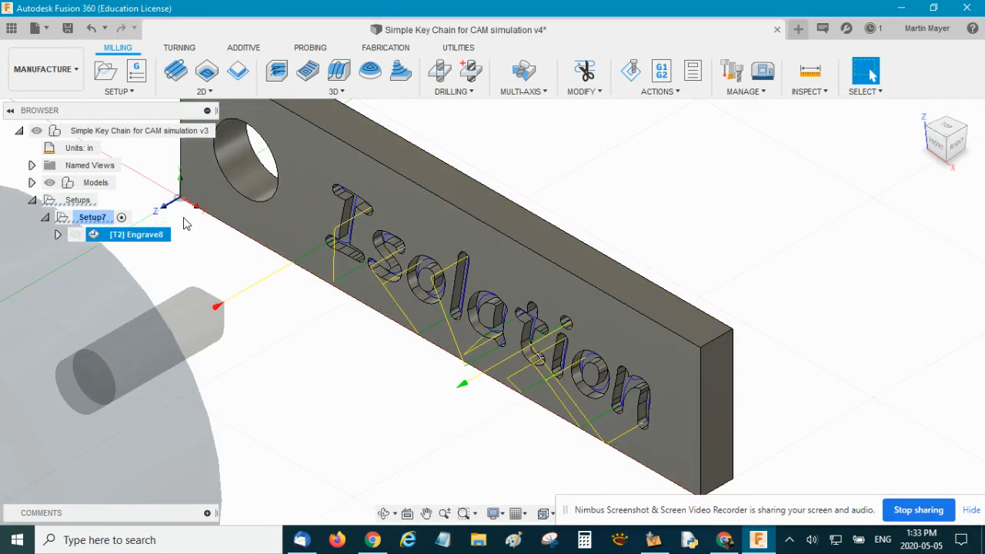
Step: Switch to the Design workspace and select Sketch1 to examine the key chain's outline on the model
click(76, 76)
click(32, 105)
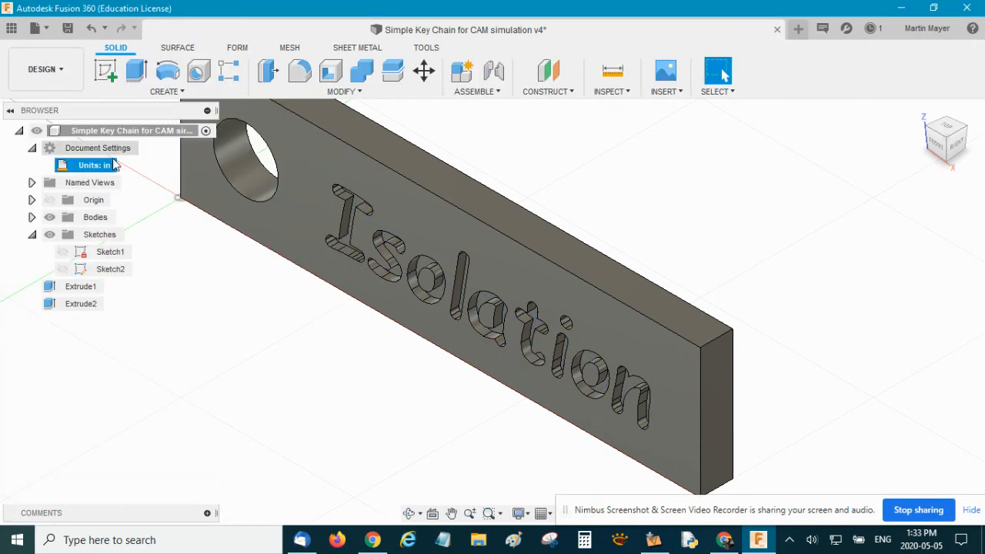
click(105, 253)
shift+middle_drag(324, 231, 492, 259)
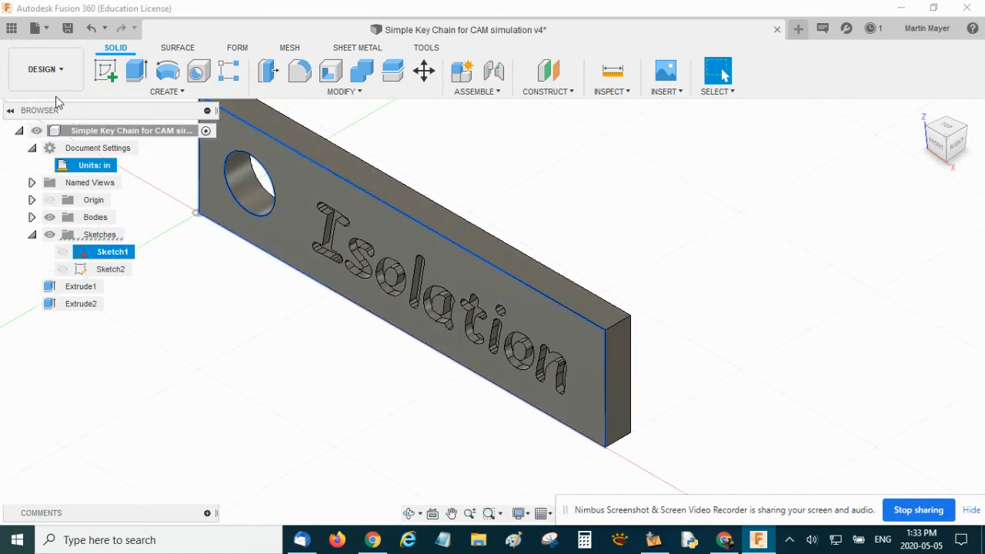
Step: Return to the Manufacture workspace and review the available setup, 3D, 2D and toolpath action commands
click(44, 70)
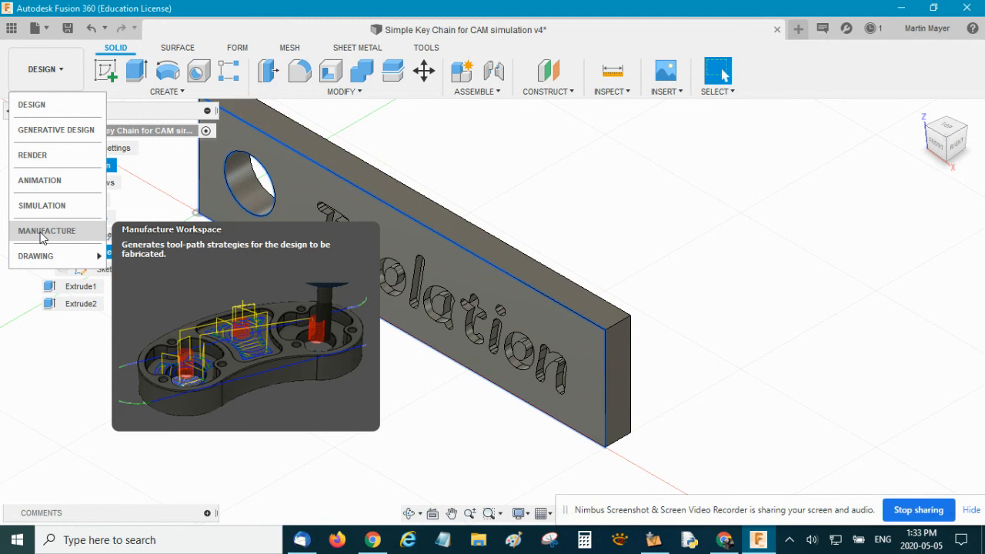
click(43, 231)
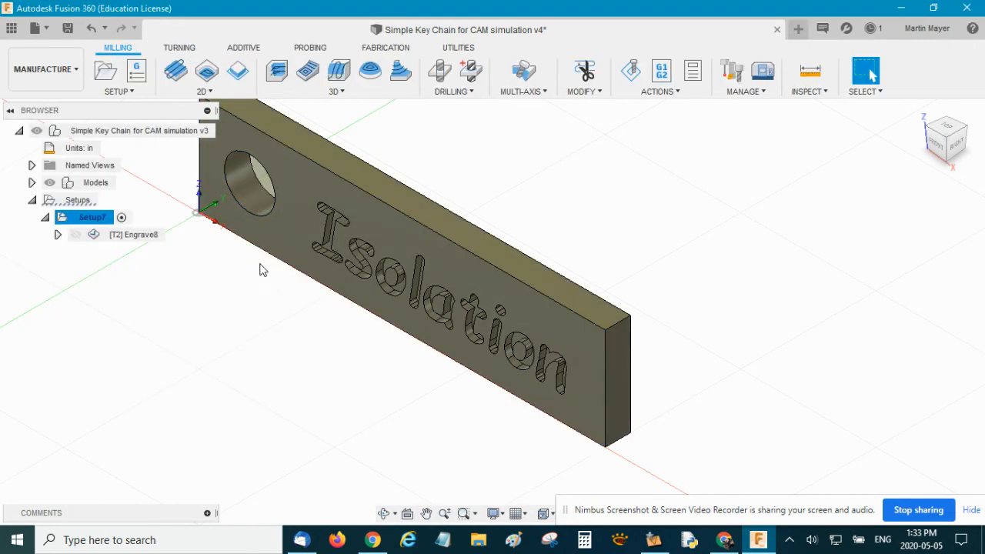
click(131, 94)
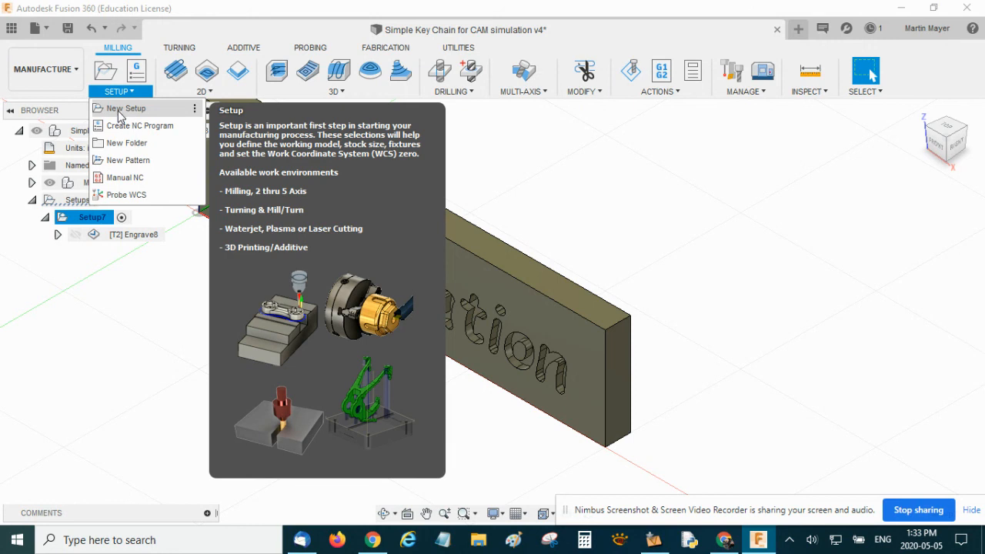
mouse_move(362, 96)
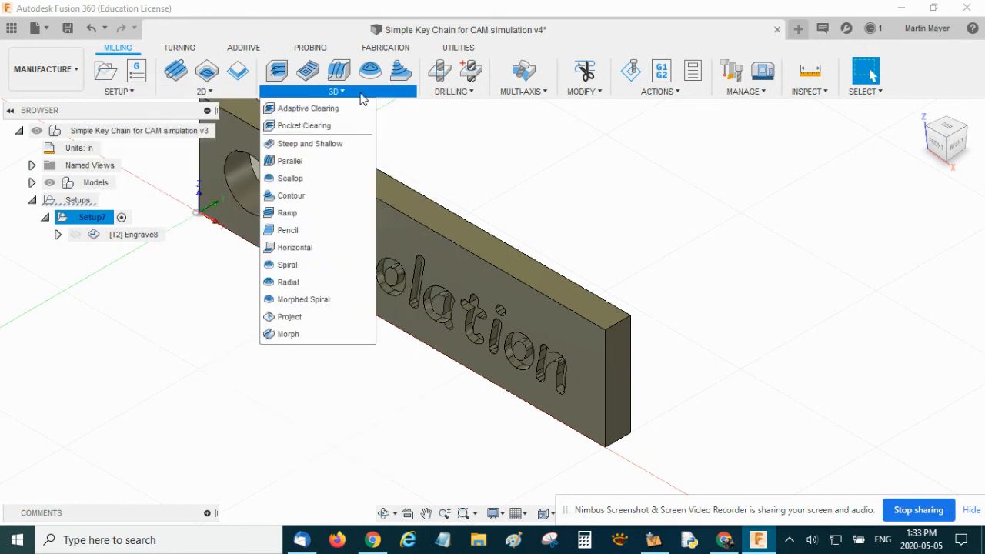
mouse_move(238, 94)
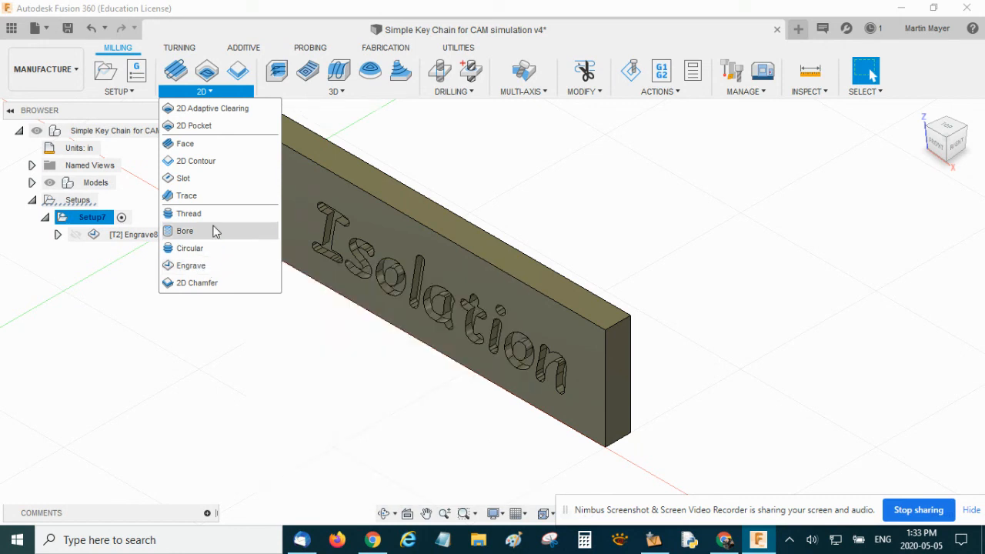
mouse_move(660, 91)
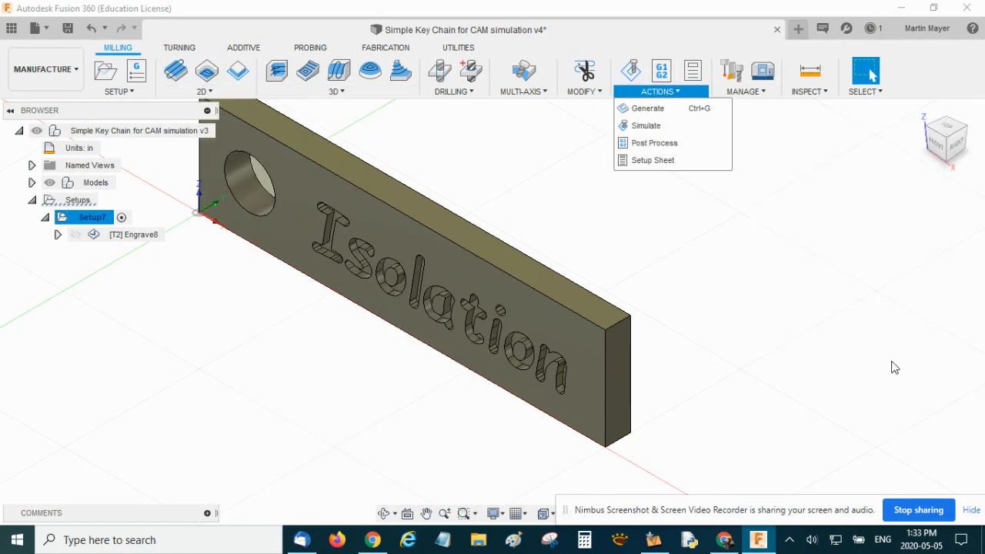
Step: Switch to the Chrome window showing the "fusion tutorial 2D pocket/engrave" video on YouTube
click(905, 514)
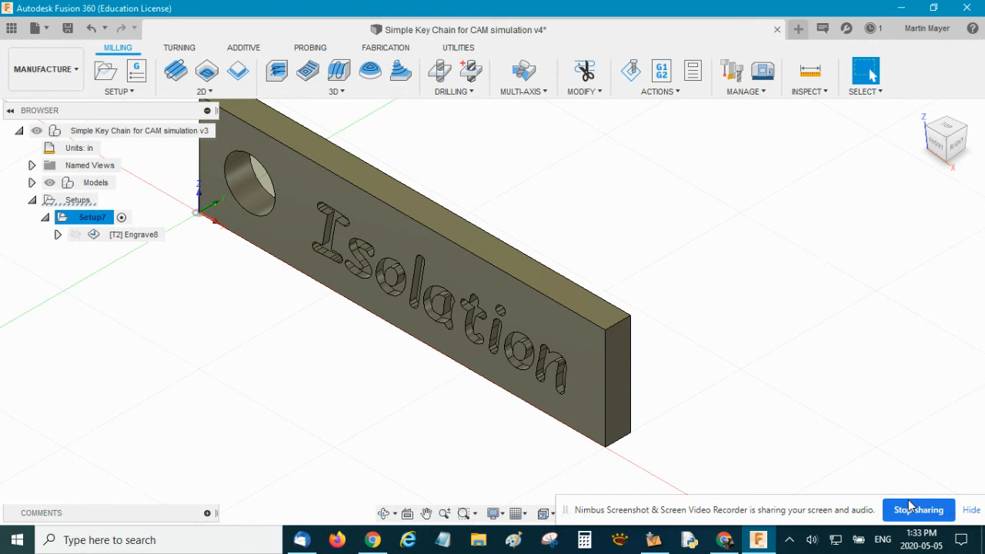
click(726, 541)
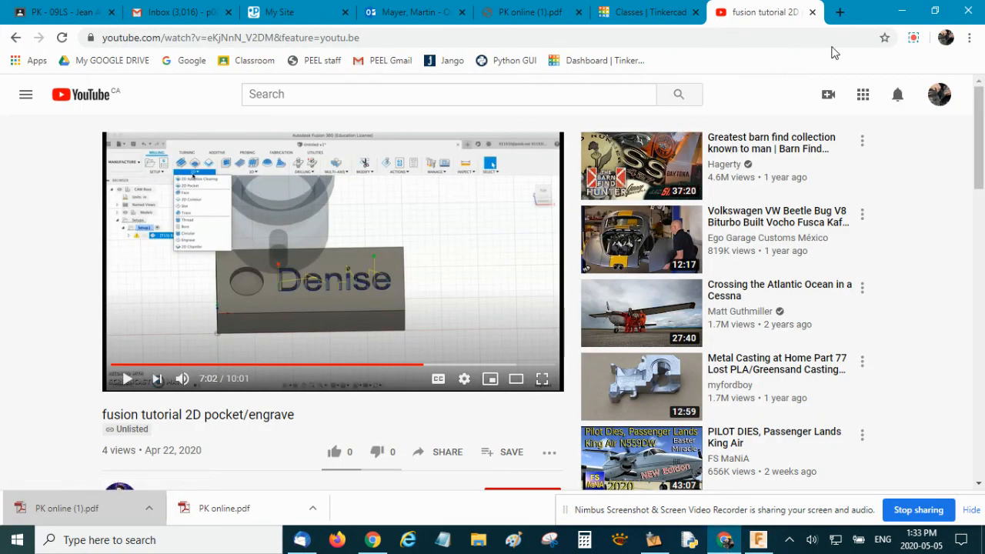